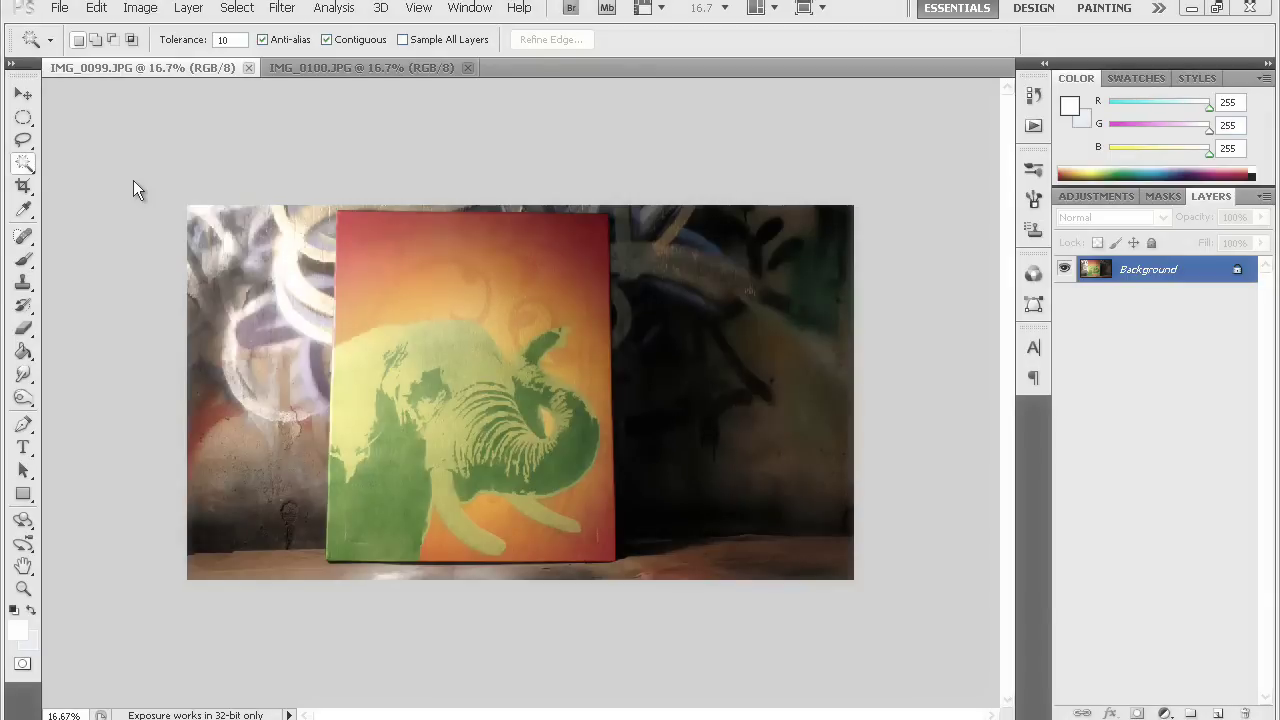
Choose the Rectangular Marquee and convert the Background into an editable Layer 0.
click(25, 119)
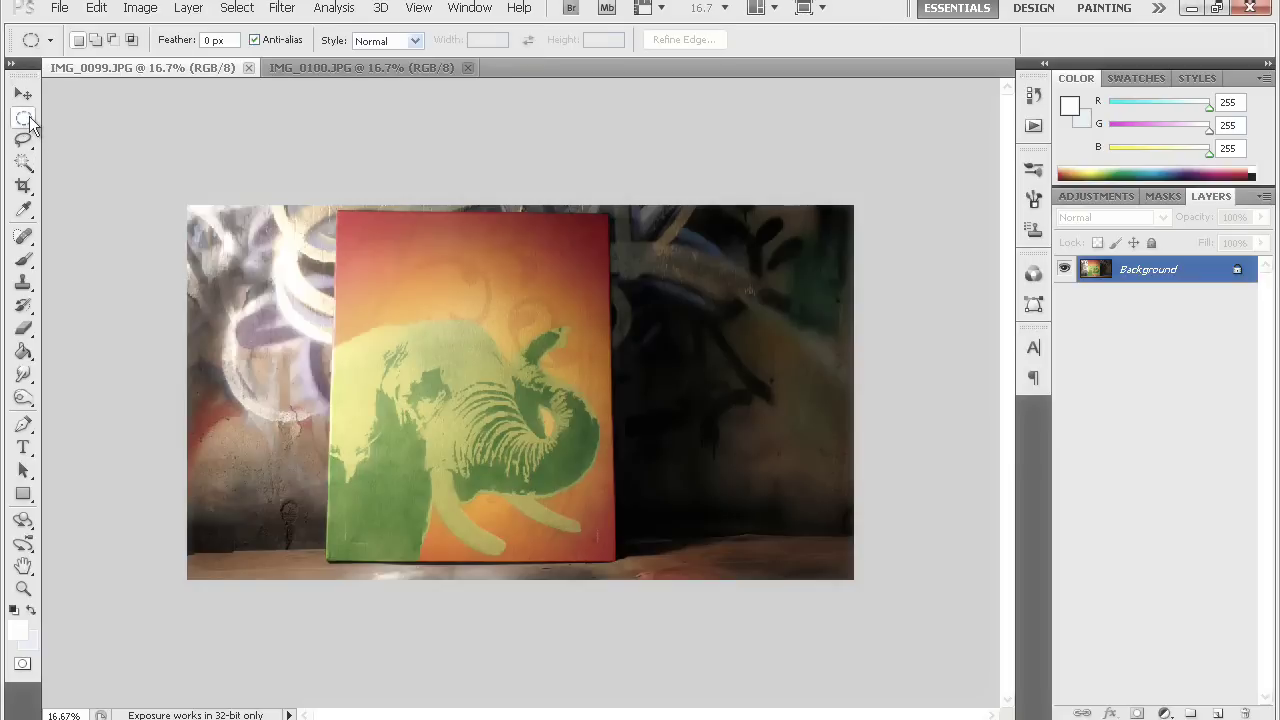
right_click(29, 118)
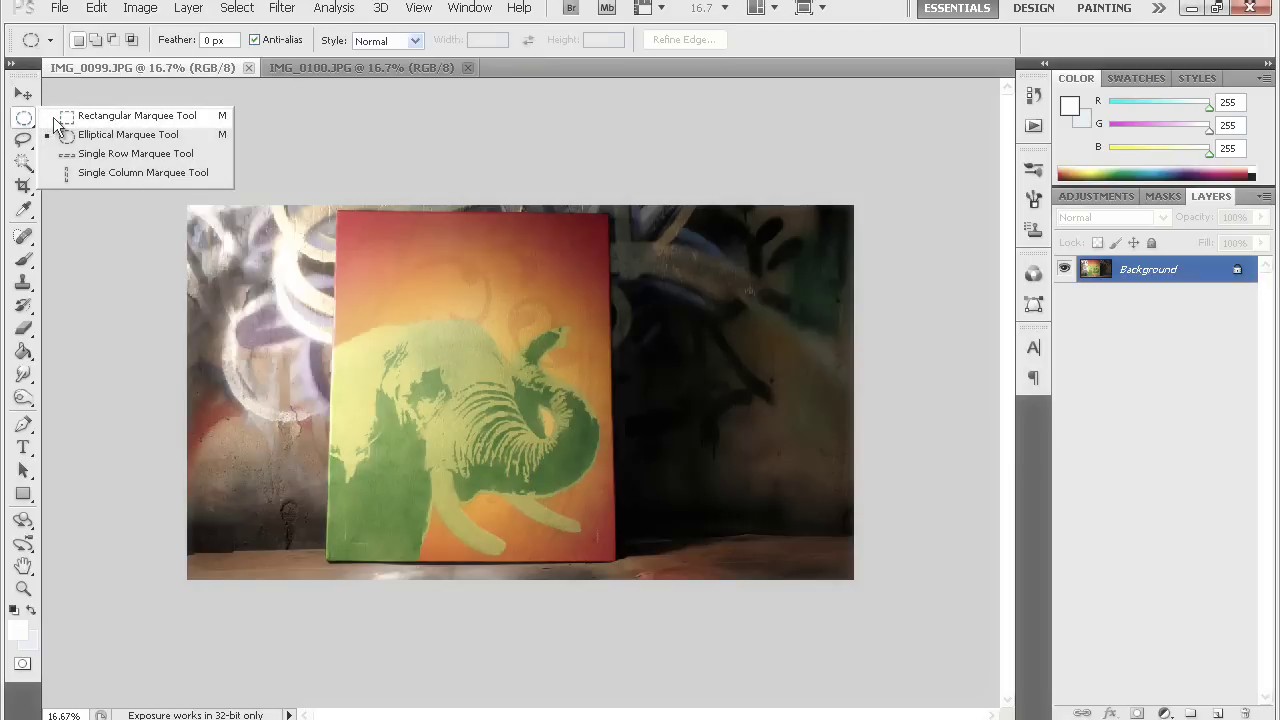
click(56, 117)
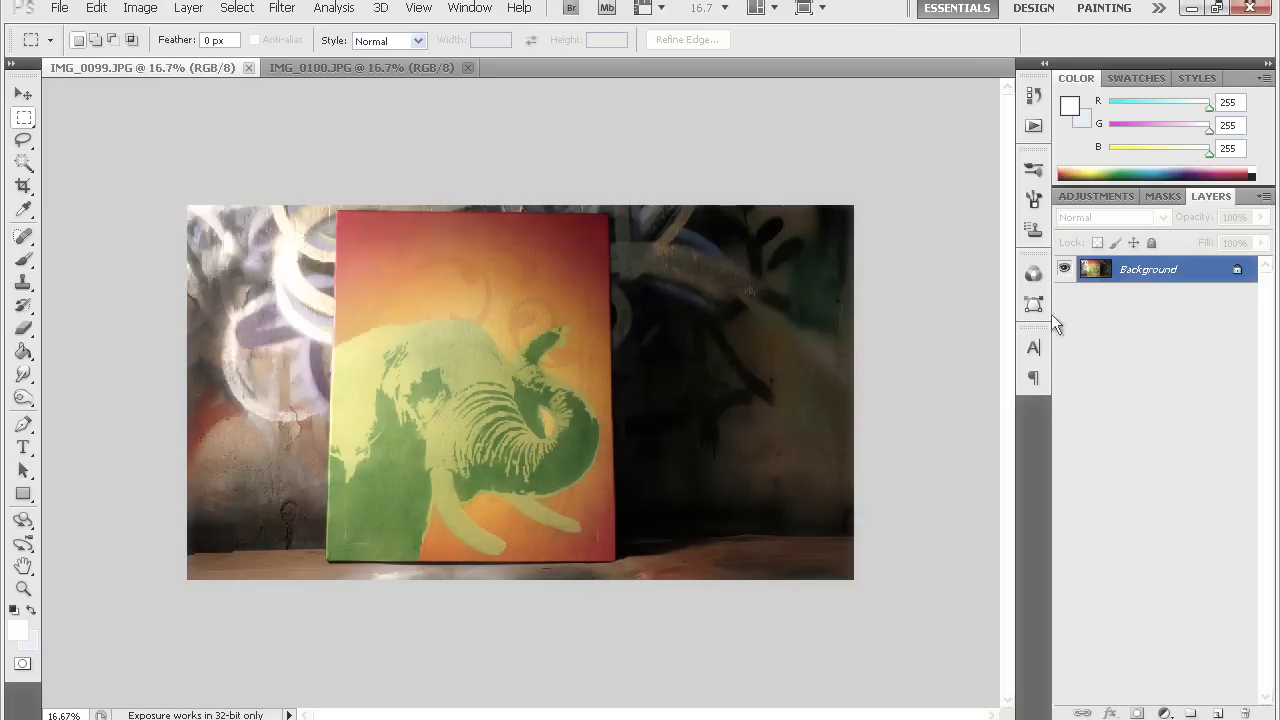
double_click(1140, 270)
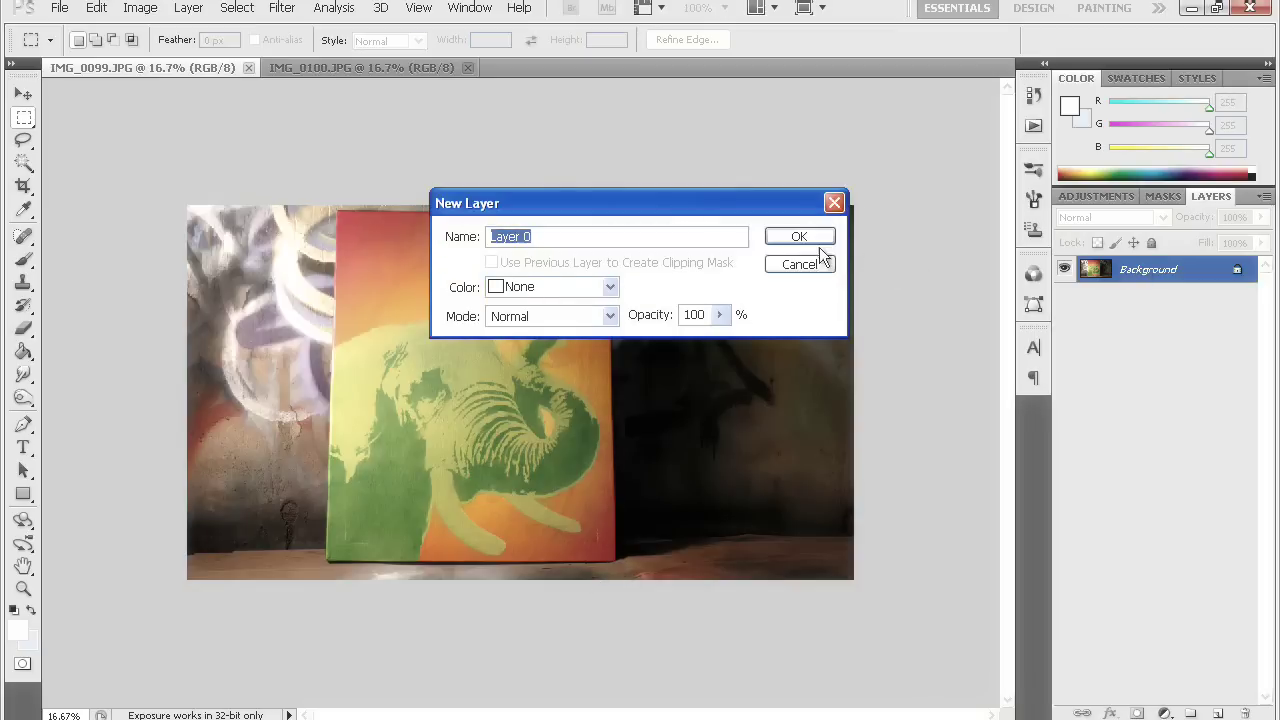
click(810, 240)
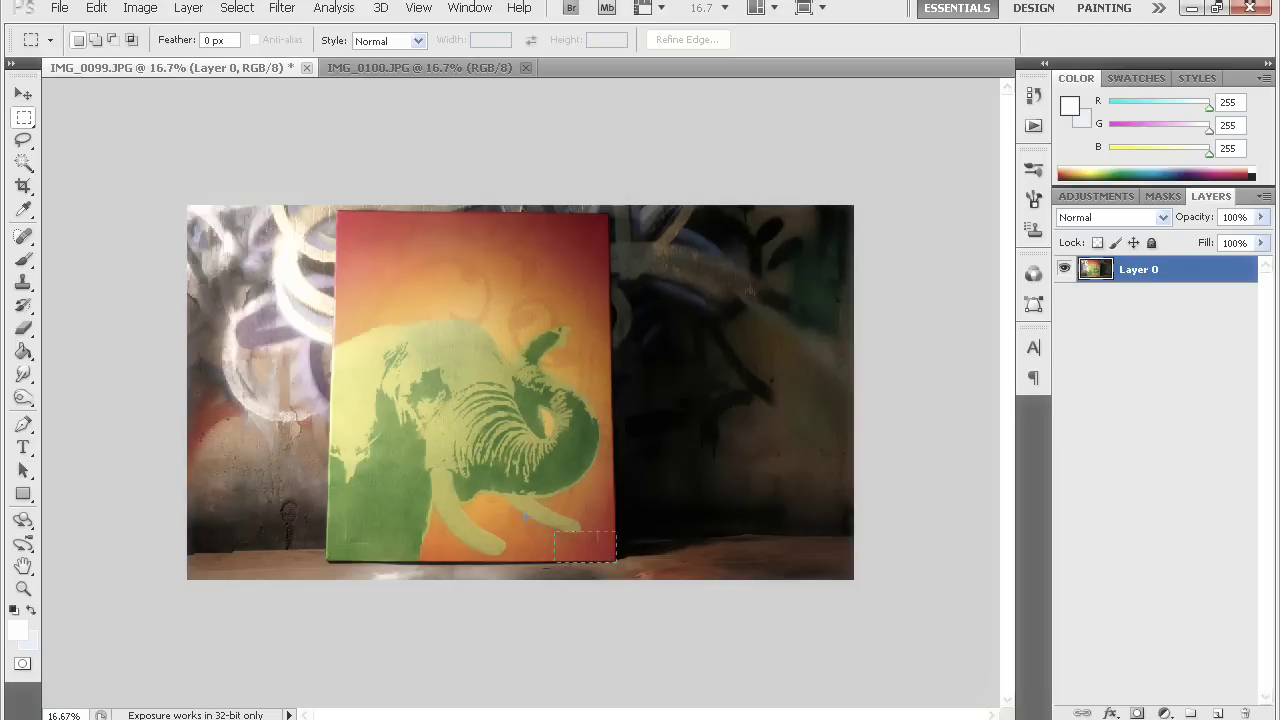
Cut the selected elephant canvas onto its own layer and delete Layer 0 with the graffiti.
drag(555, 533, 340, 400)
drag(343, 241, 322, 208)
drag(322, 208, 322, 208)
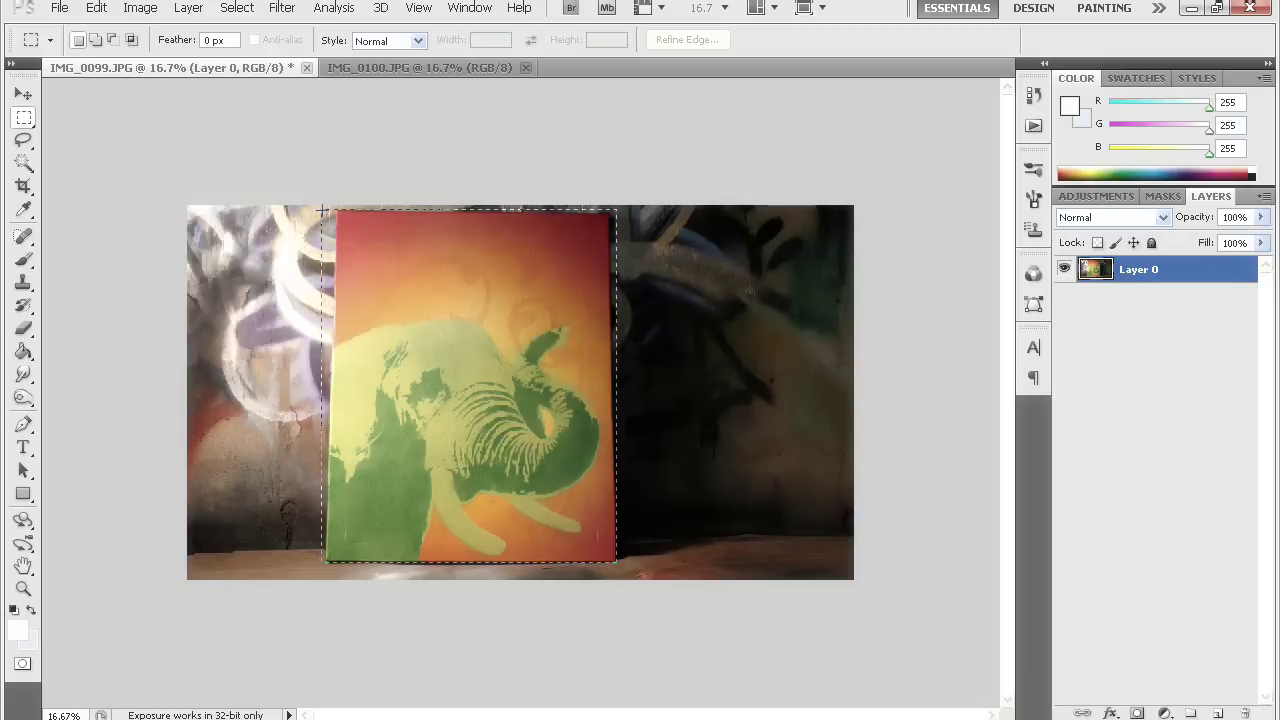
right_click(414, 327)
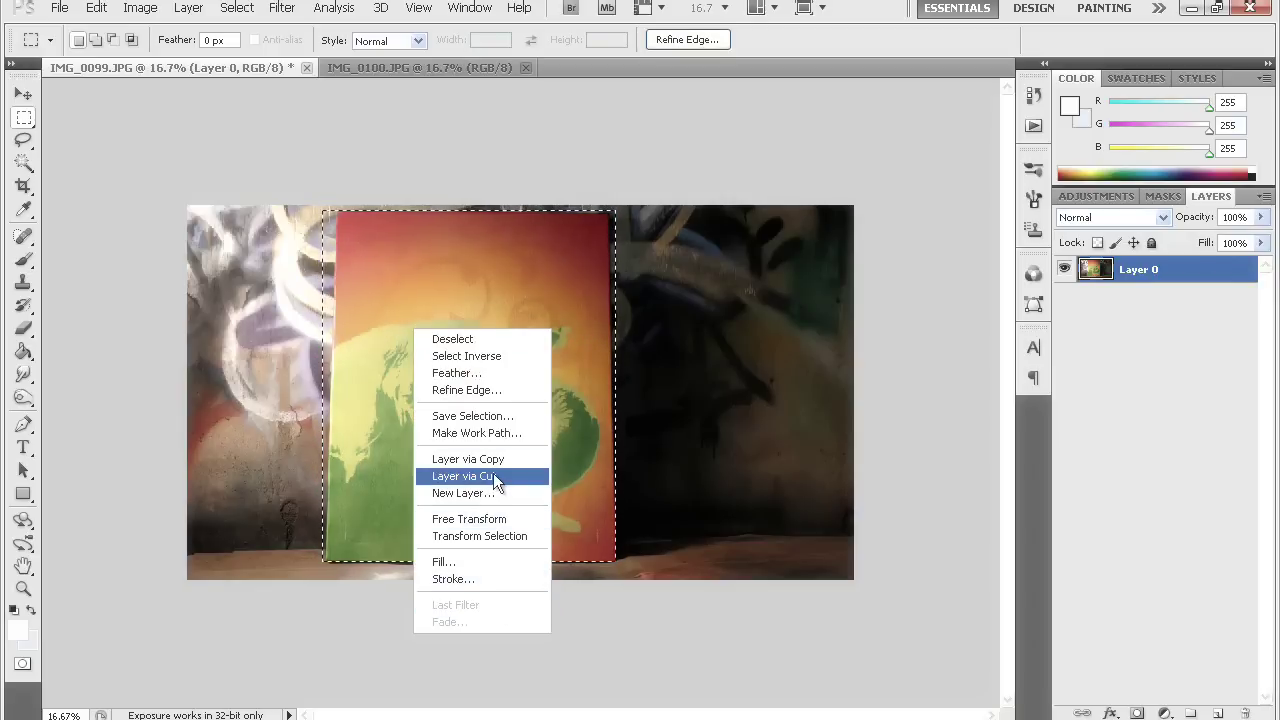
click(497, 481)
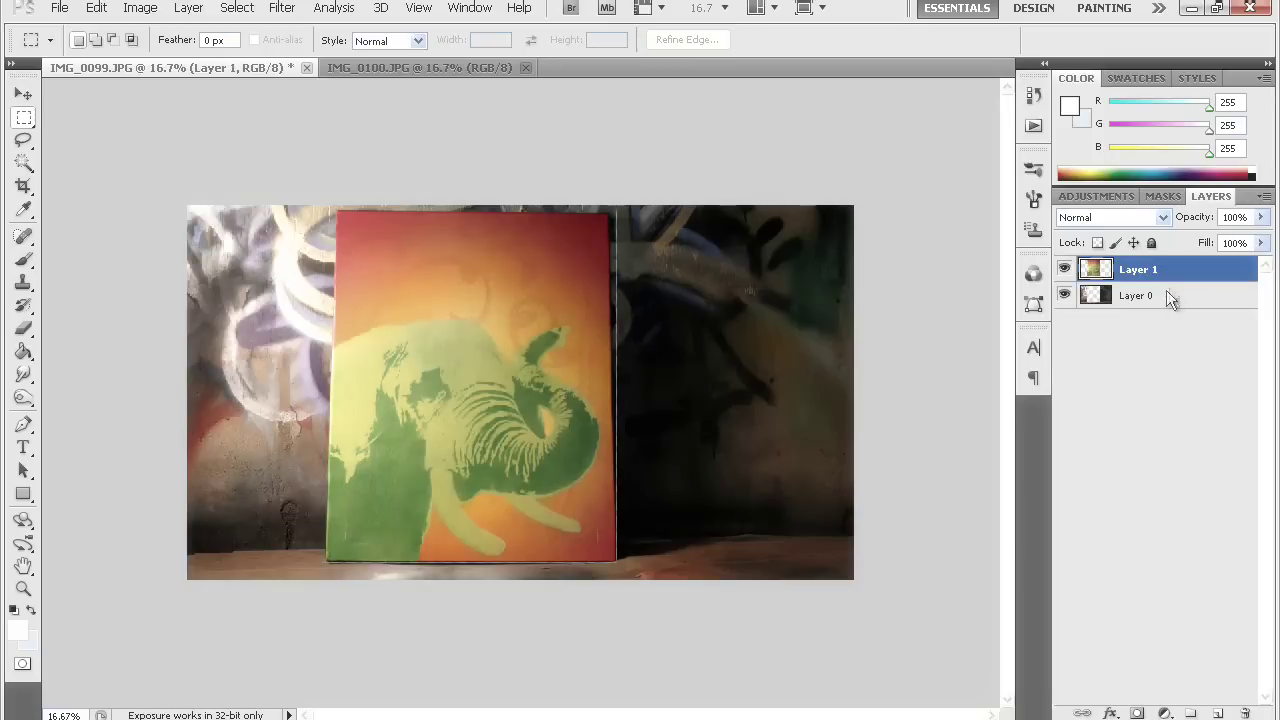
right_click(1166, 290)
click(1058, 375)
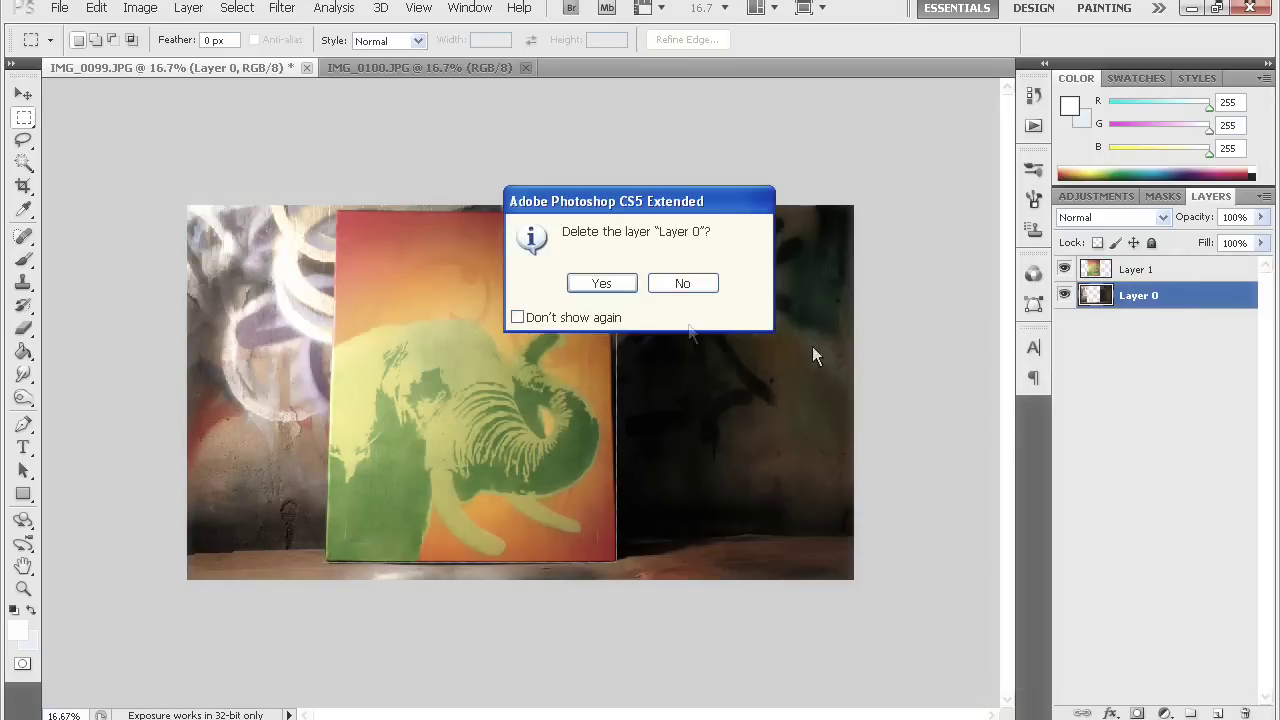
click(603, 284)
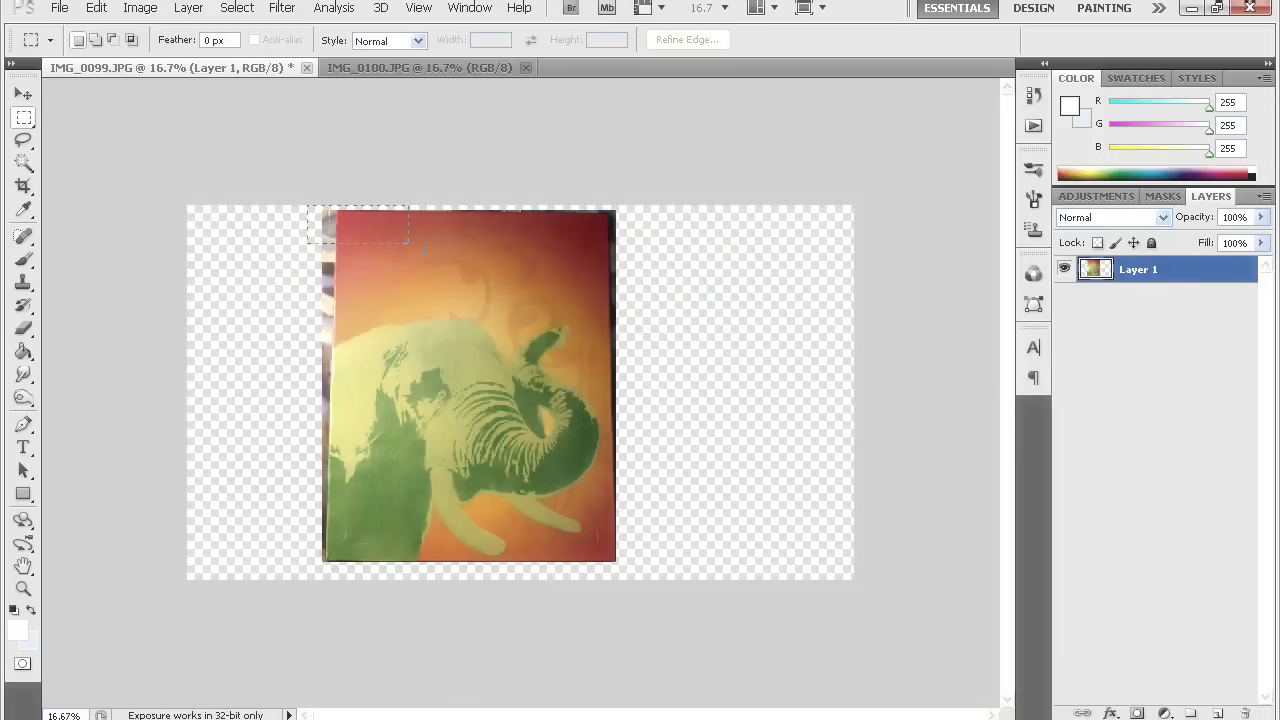
Cut the canvas area again onto Layer 2 and delete the leftover Layer 1.
drag(425, 250, 632, 559)
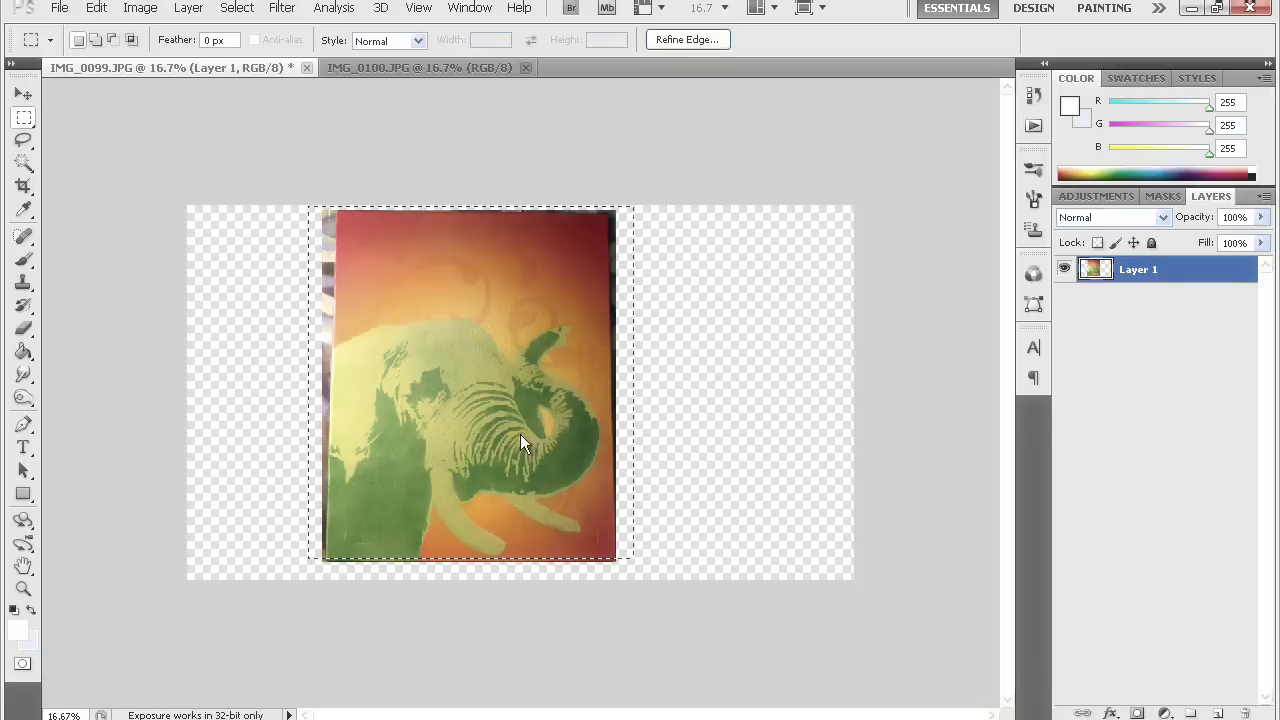
right_click(520, 443)
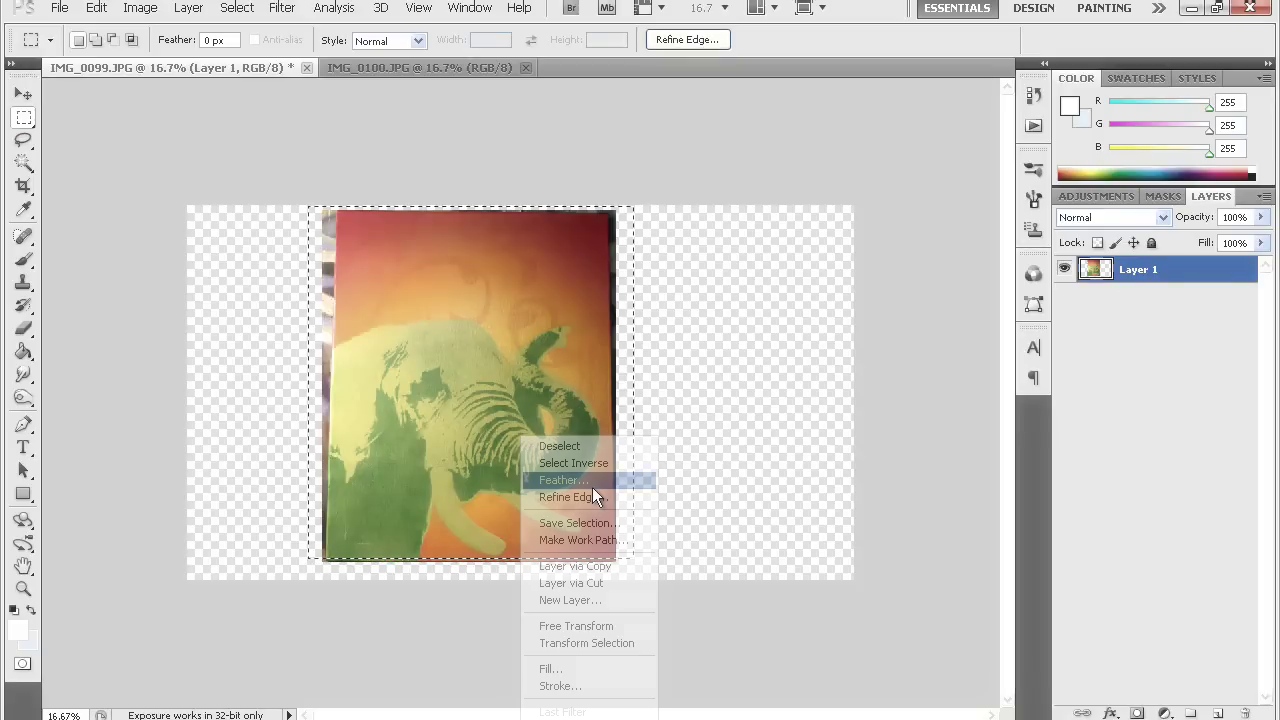
click(601, 580)
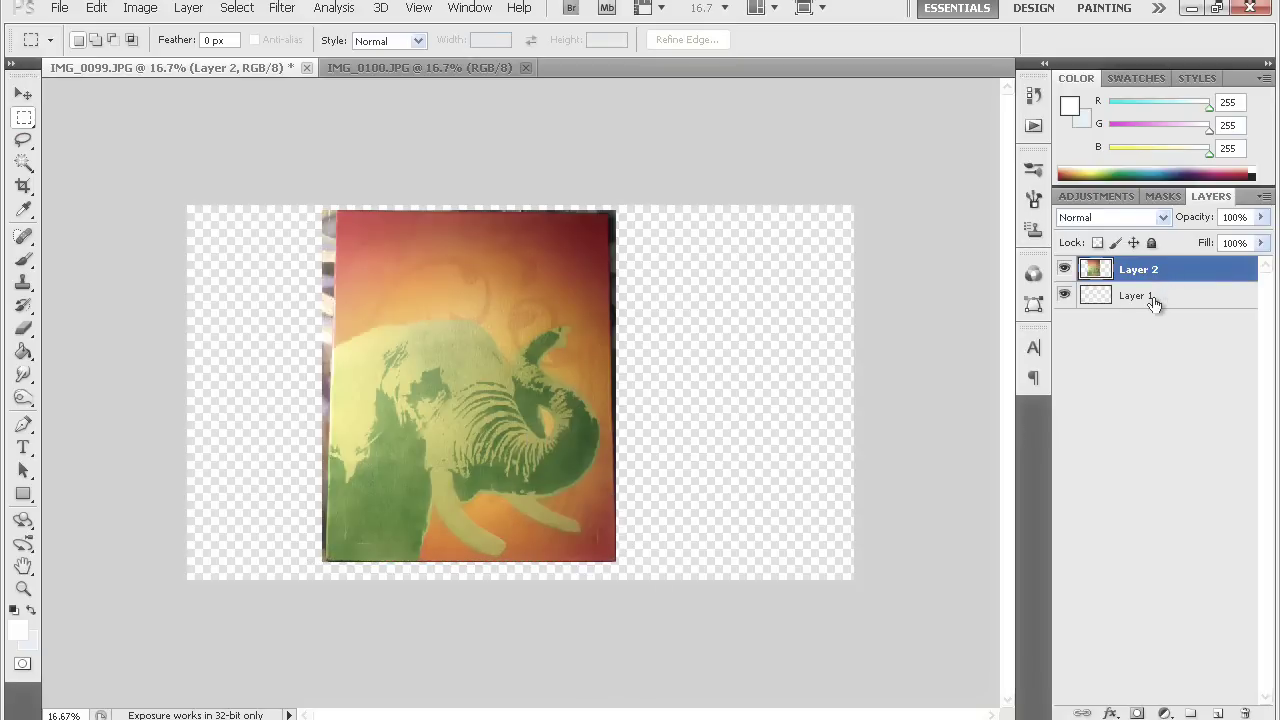
right_click(1153, 300)
click(1050, 386)
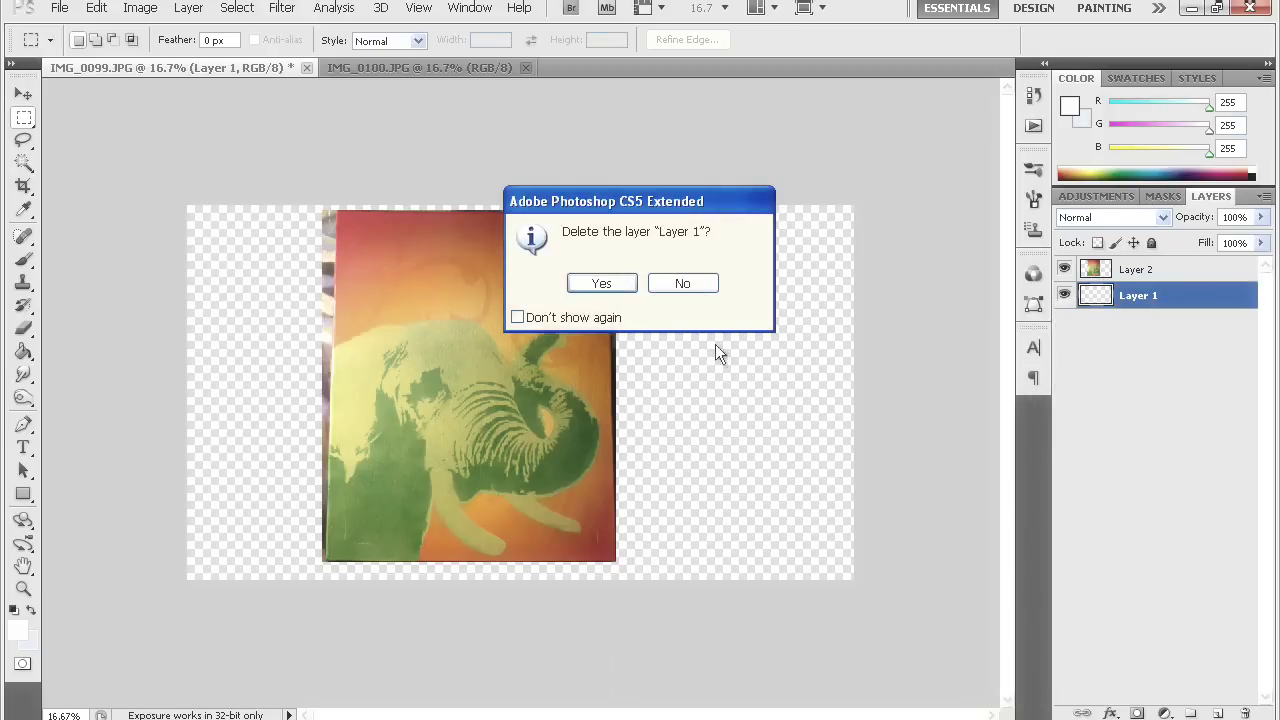
click(600, 283)
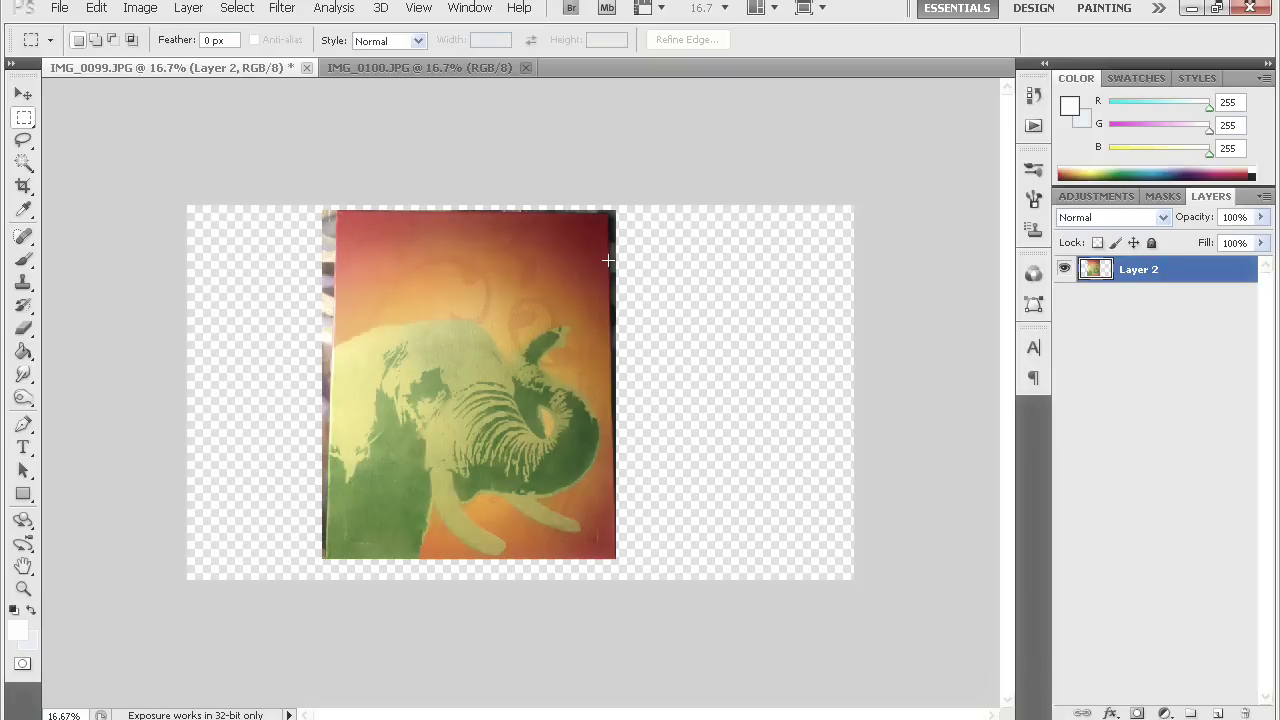
Apply a Perspective transform, pulling the canvas's top-right corner slightly outward, and commit it.
key(ctrl+t)
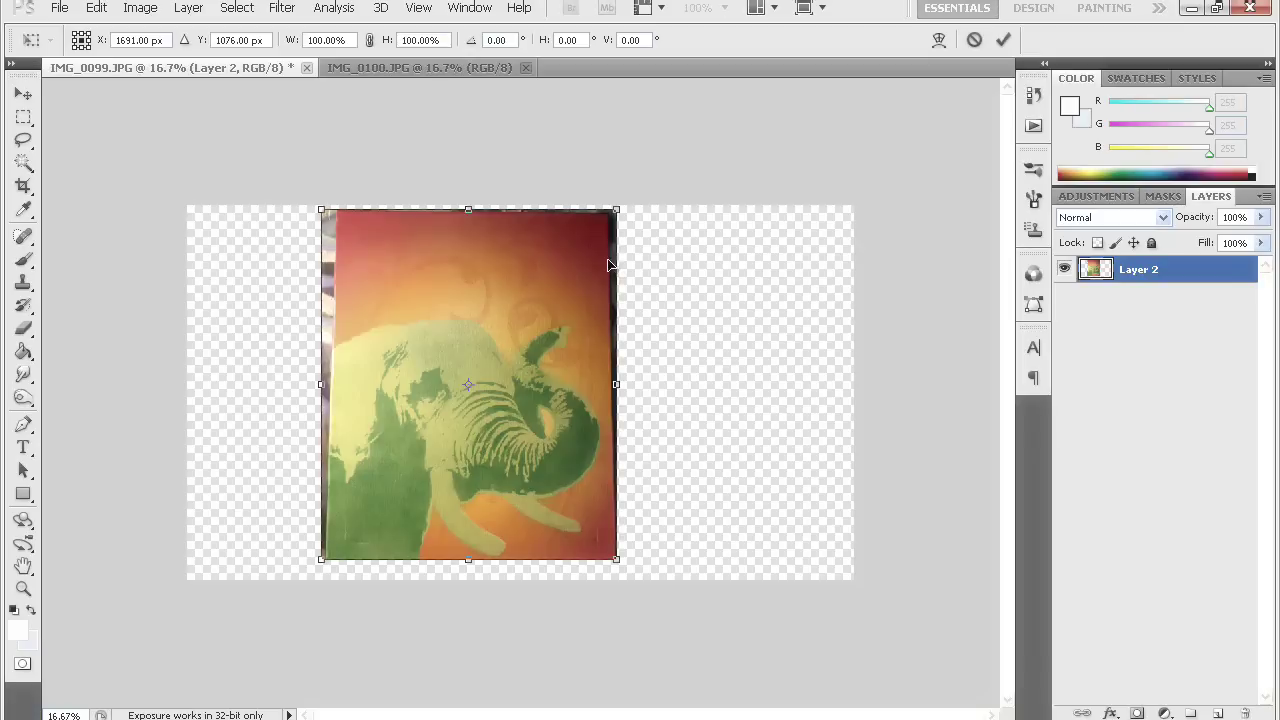
right_click(380, 287)
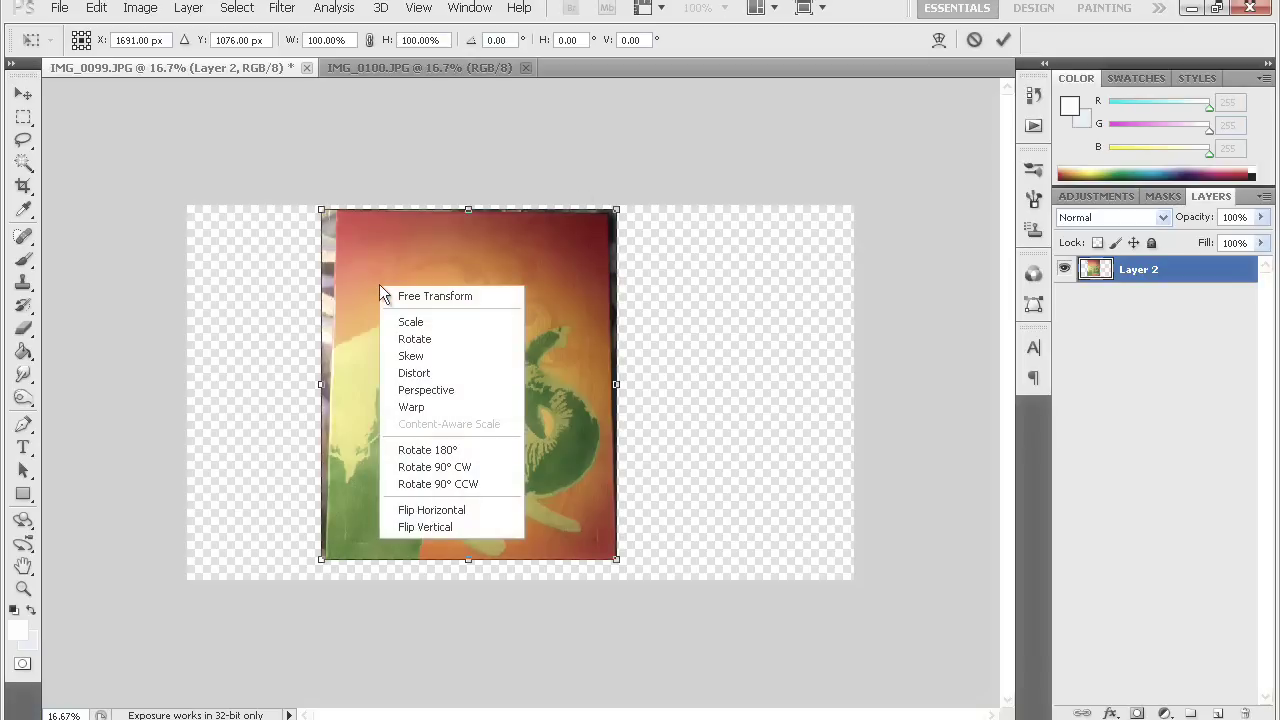
click(450, 391)
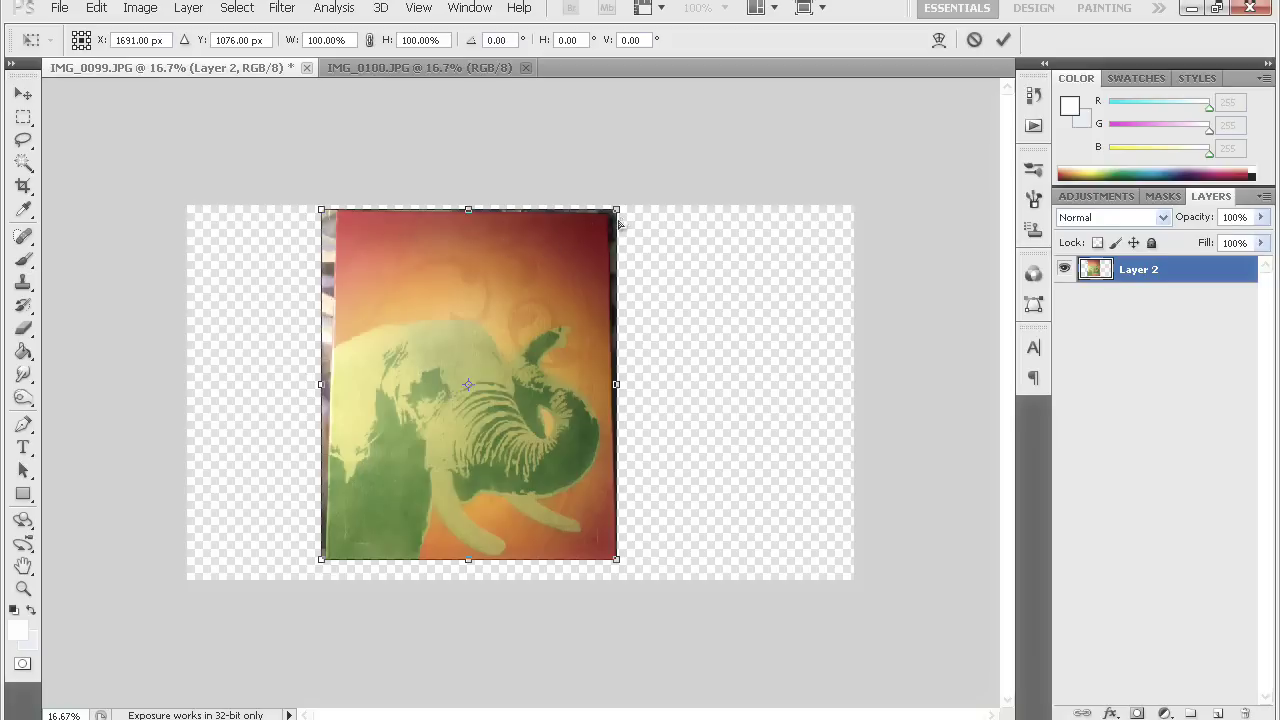
drag(621, 216, 625, 216)
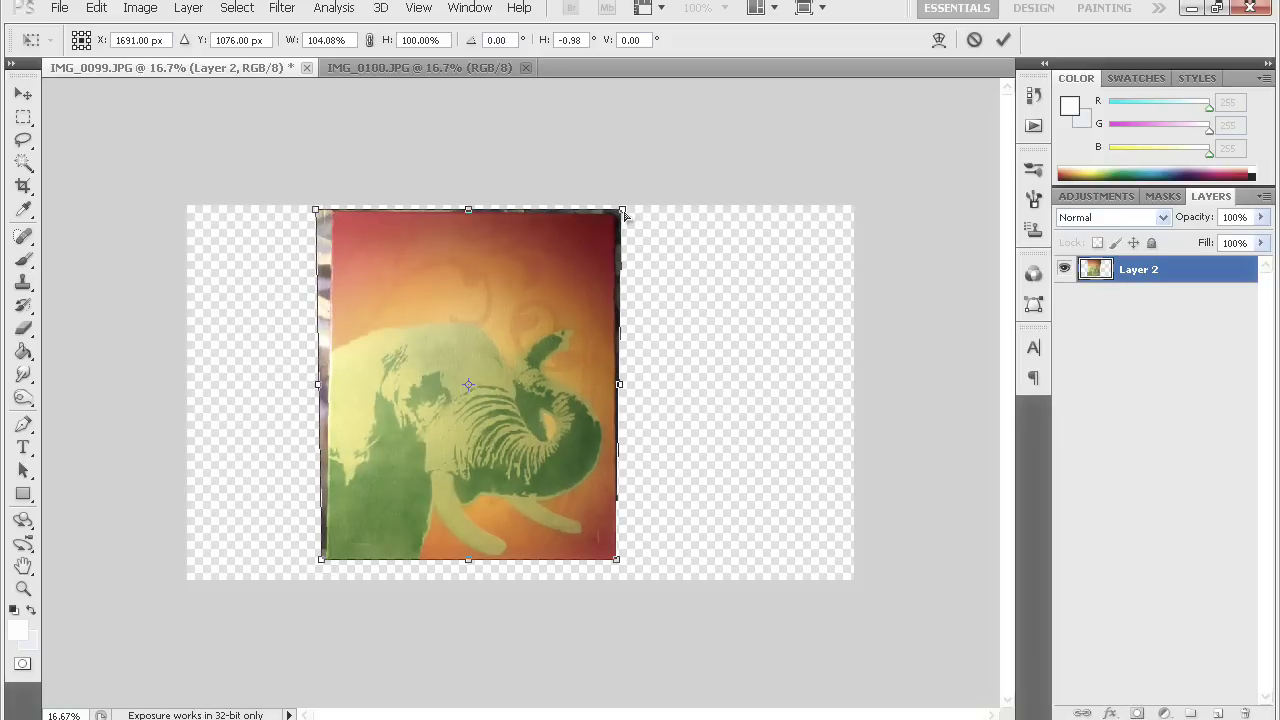
key(Return)
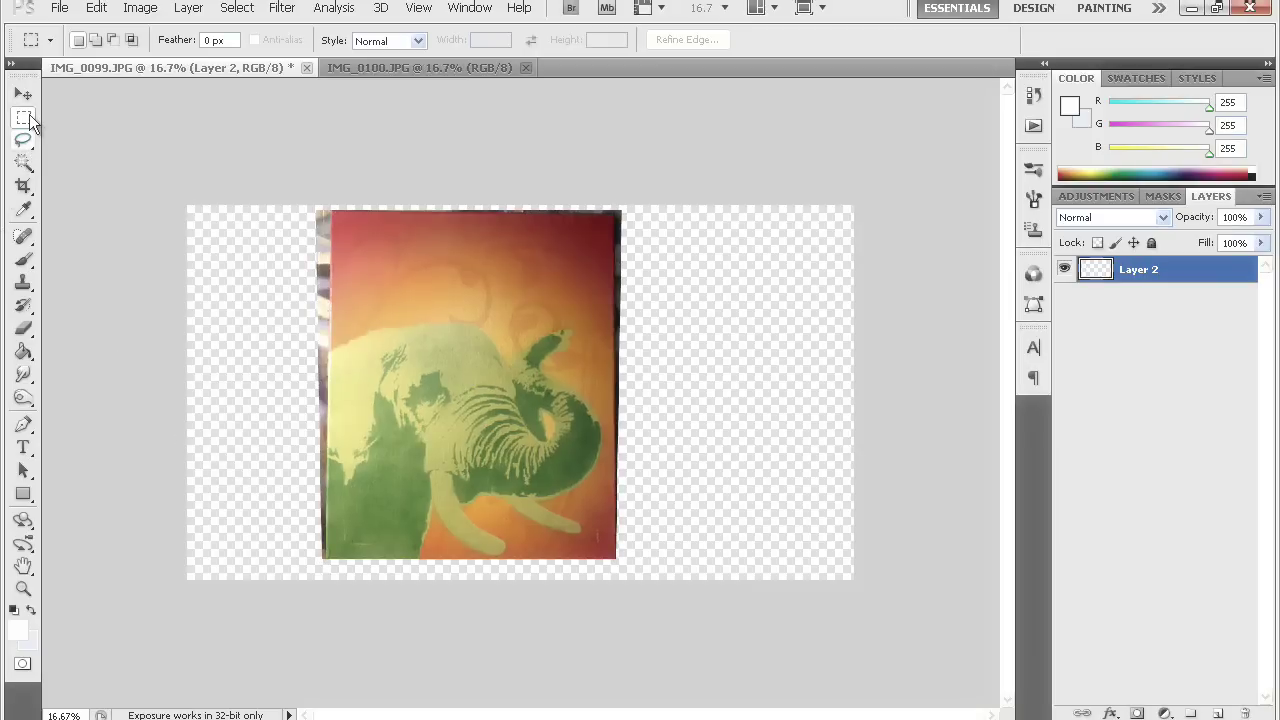
Draw a rectangular selection just inside the canvas edges, after a few misplaced attempts.
click(28, 119)
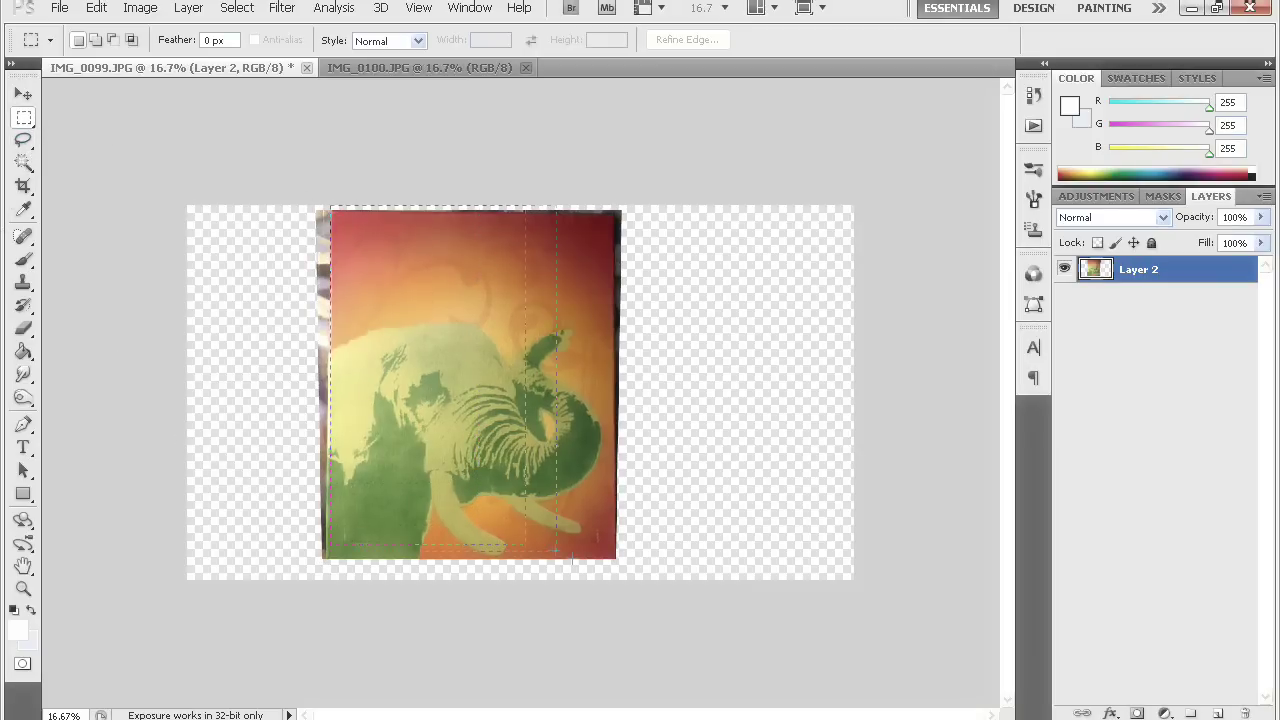
drag(466, 511, 613, 551)
click(612, 556)
click(605, 570)
drag(454, 215, 454, 216)
click(609, 565)
drag(541, 200, 453, 183)
drag(418, 224, 330, 212)
drag(333, 212, 333, 212)
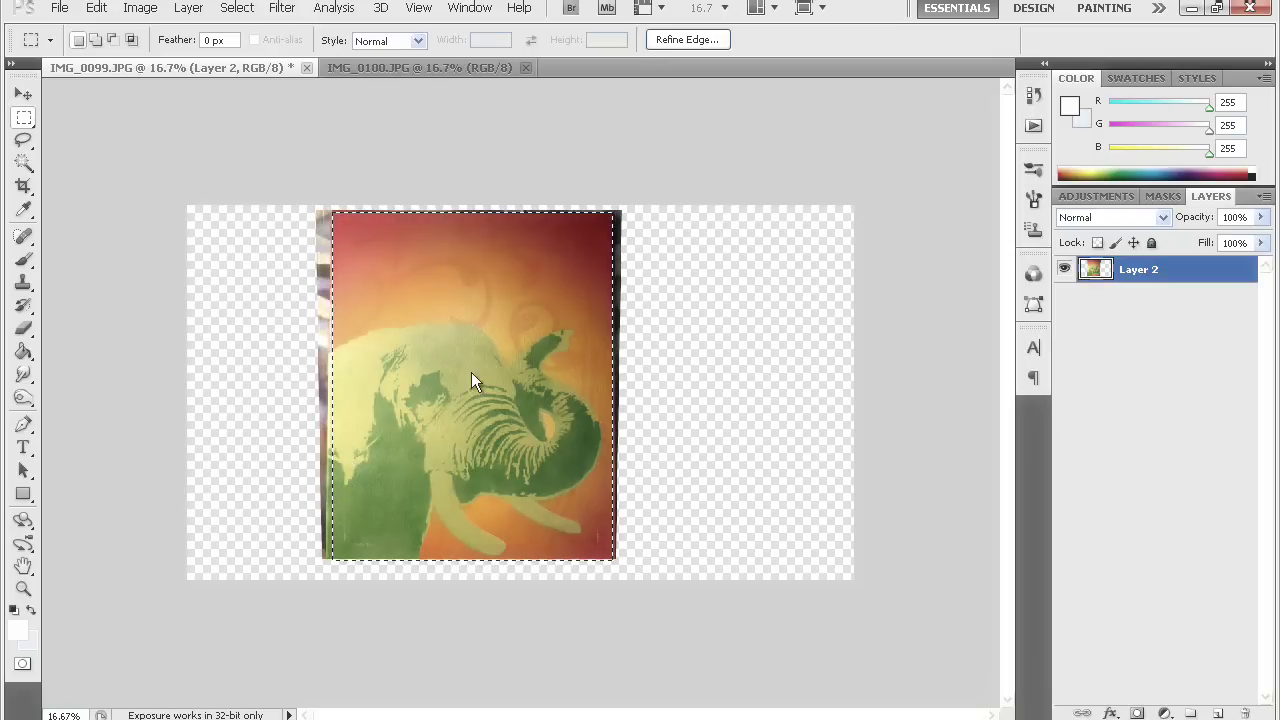
Cut the trimmed canvas onto Layer 3 and delete the leftover Layer 2.
right_click(438, 350)
click(530, 497)
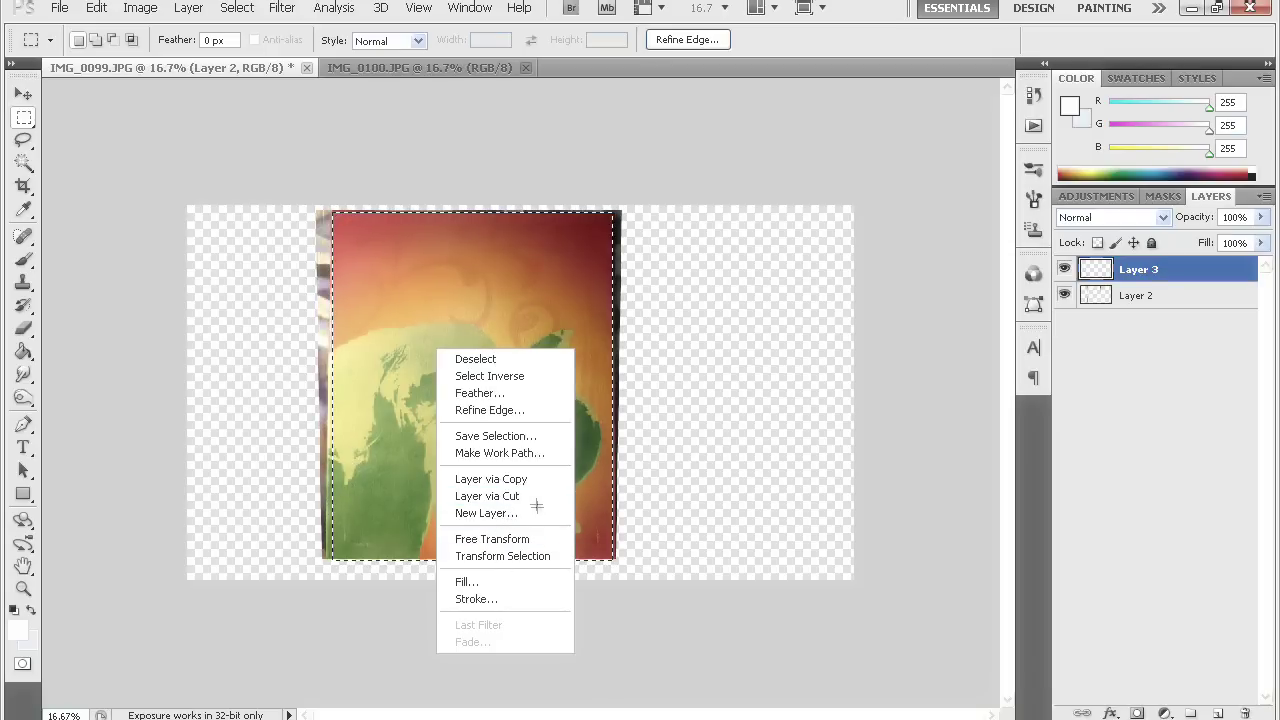
right_click(1100, 295)
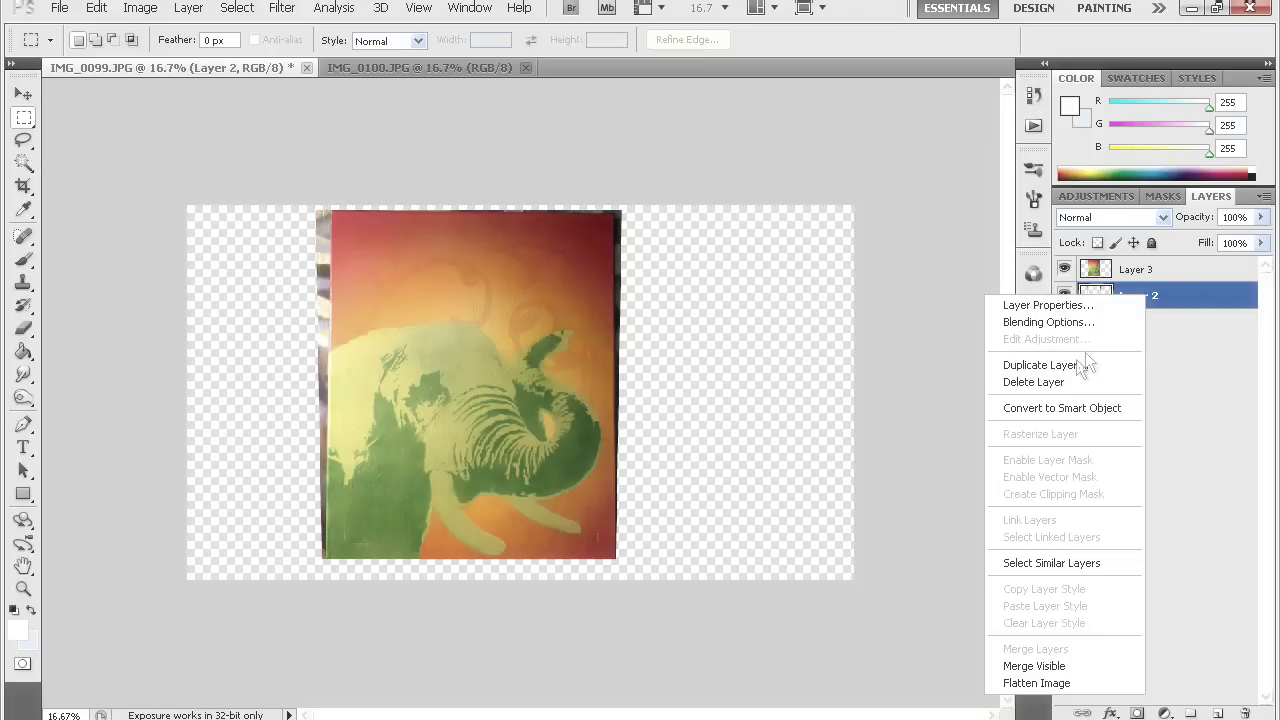
click(1063, 380)
click(600, 283)
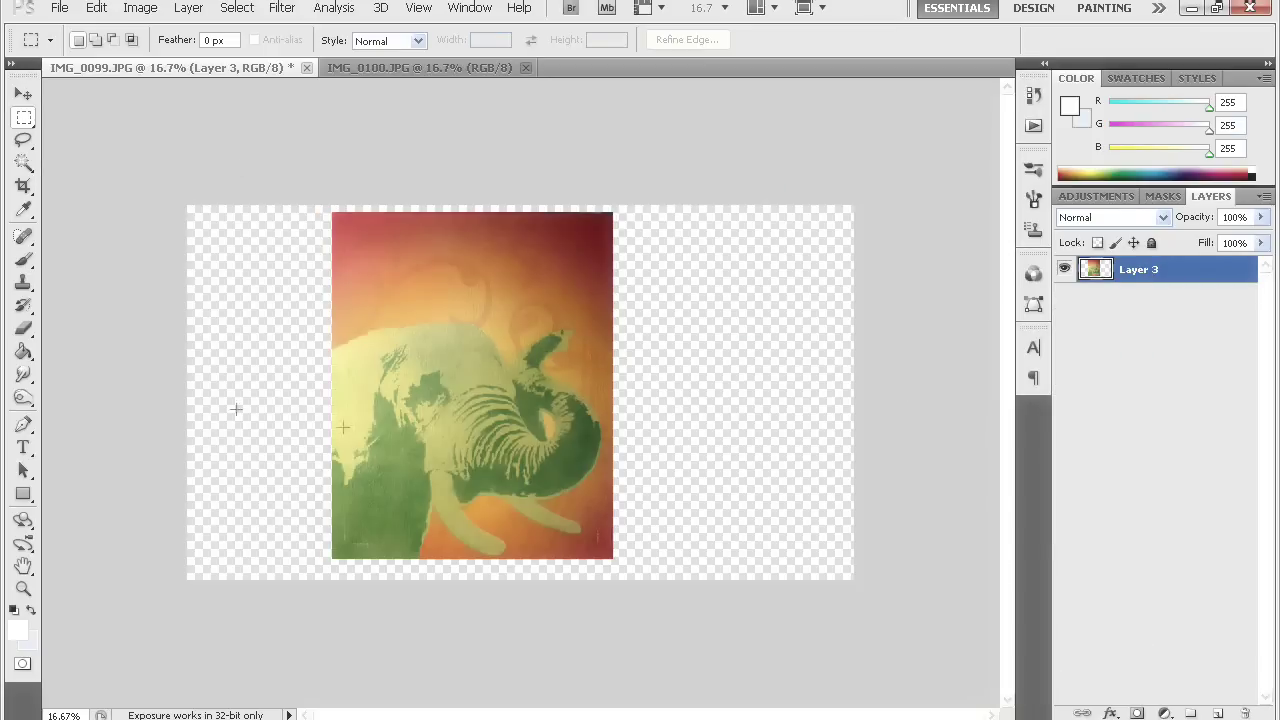
Move the canvas image slightly right toward the centre with the Move tool.
key(v)
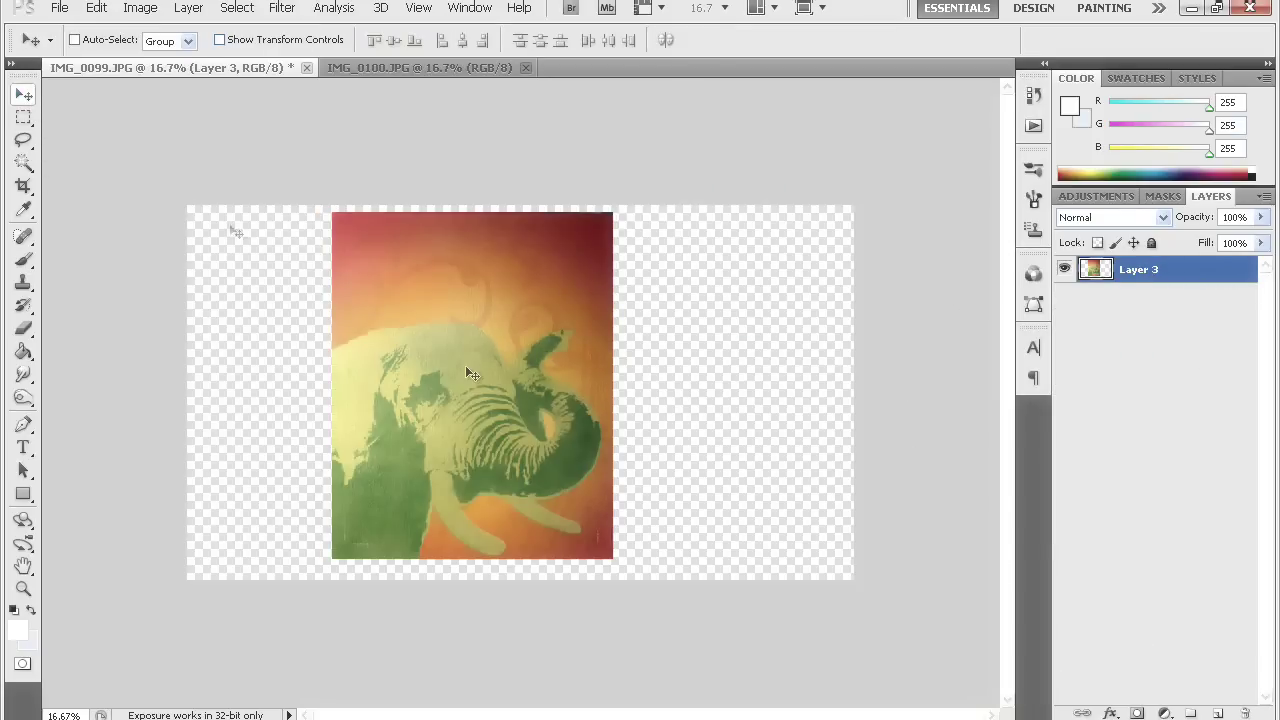
drag(480, 375, 501, 380)
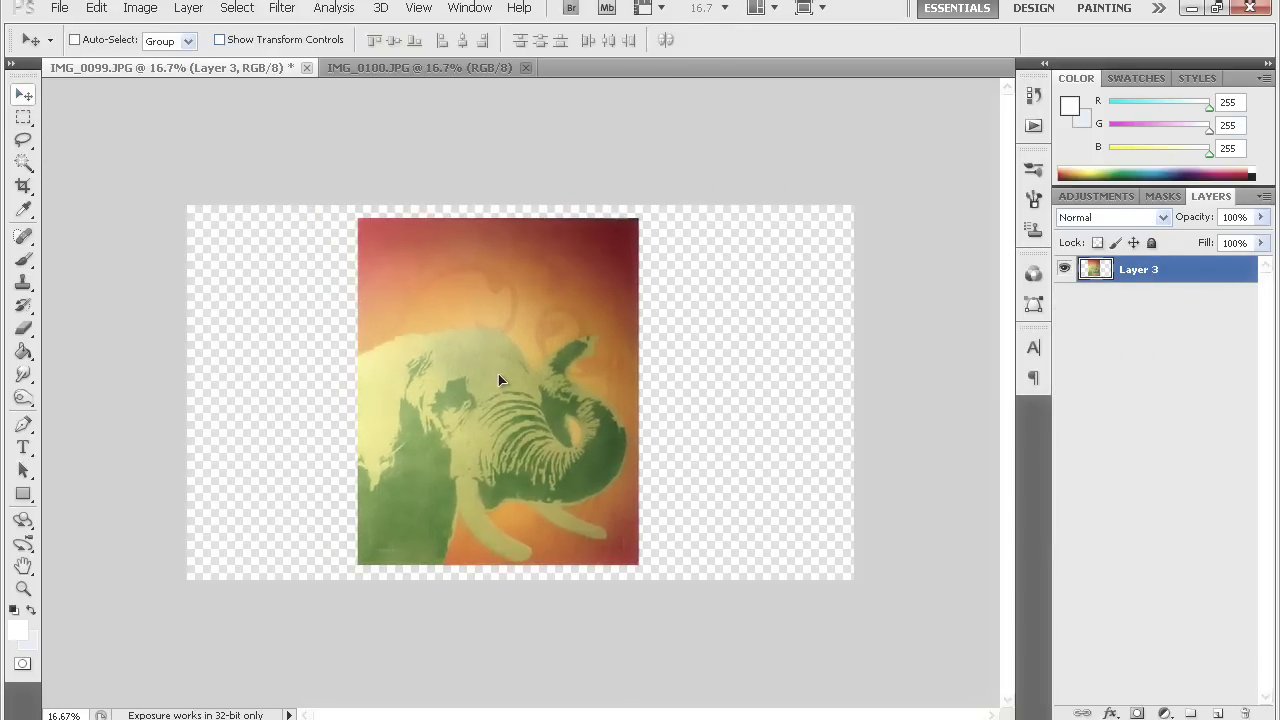
drag(501, 380, 505, 380)
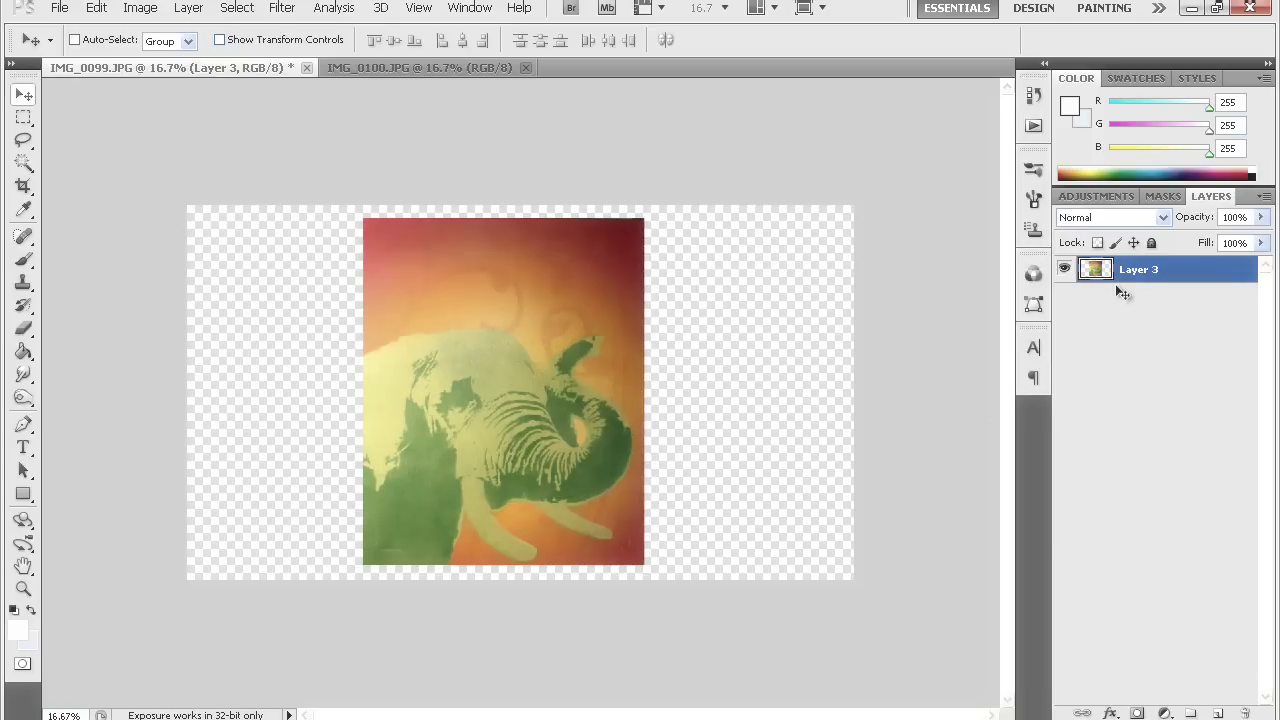
Raise Brightness/Contrast contrast to 17 and apply it.
click(140, 8)
mouse_move(180, 65)
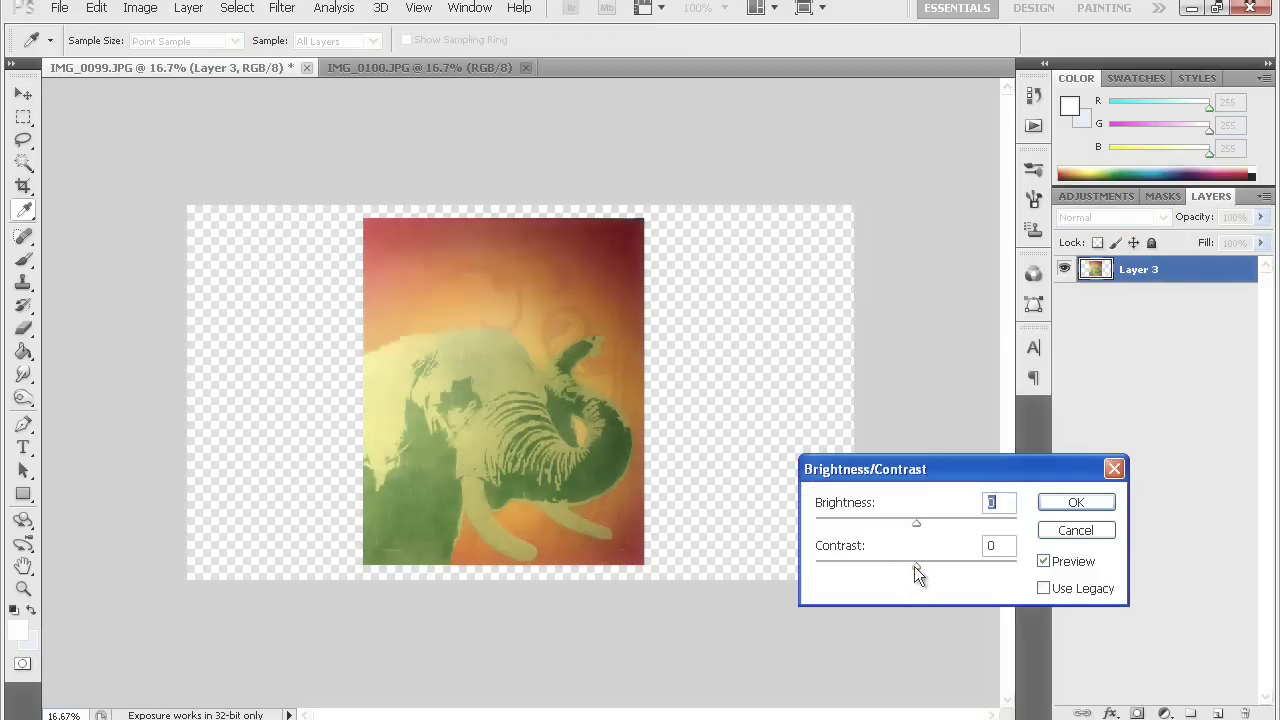
click(914, 566)
drag(919, 565, 924, 567)
click(1076, 530)
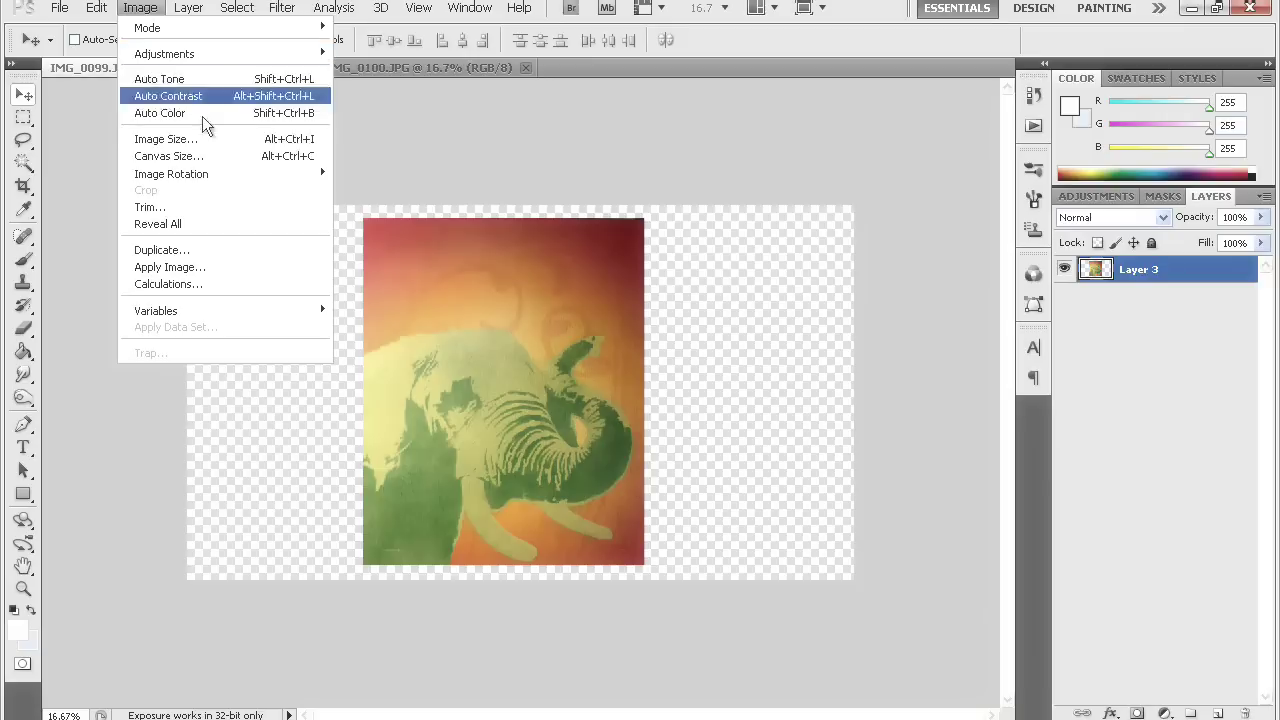
Resize the image to 1280 px wide with proportions constrained (1280 × 719).
click(505, 264)
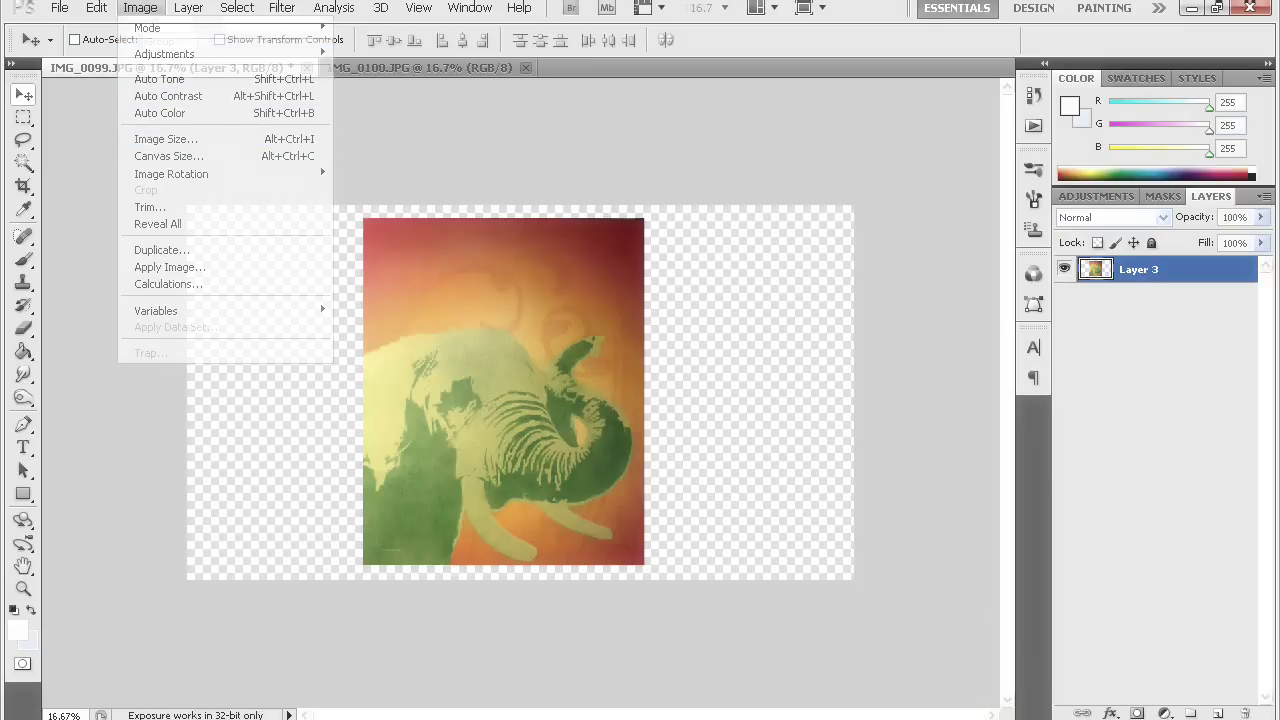
key(alt+ctrl+i)
drag(1240, 170, 664, 152)
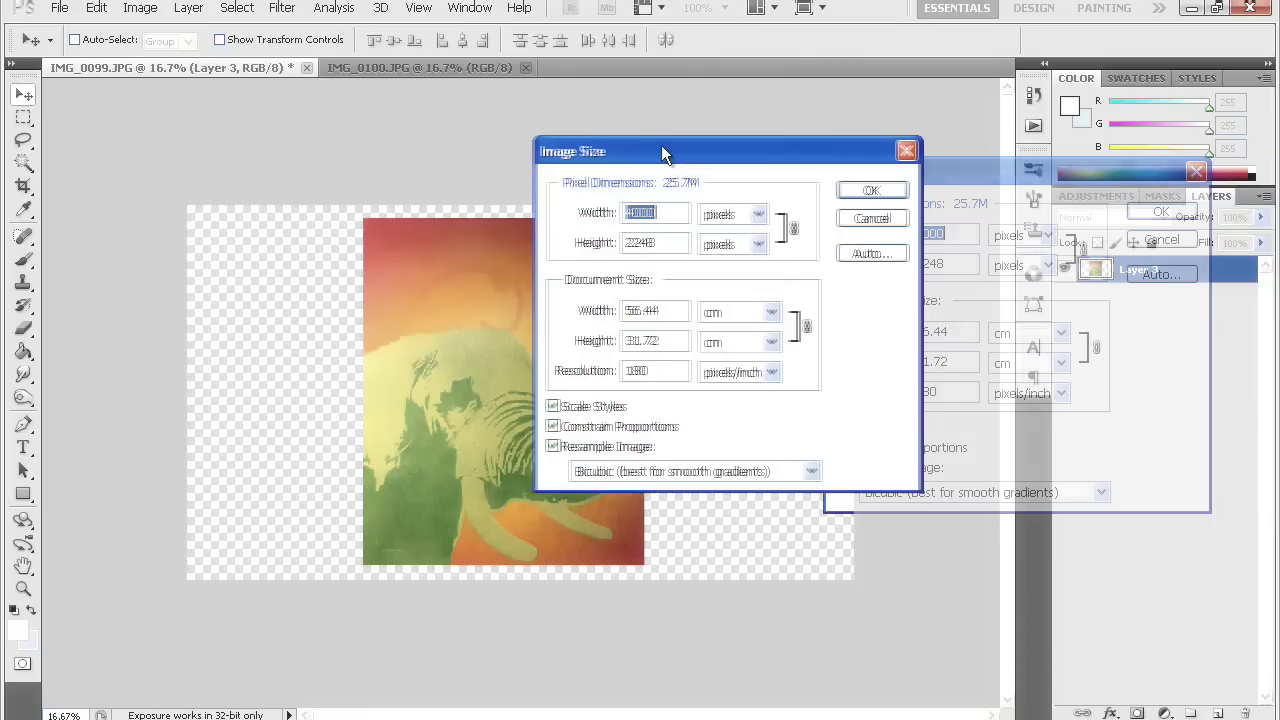
text(1280)
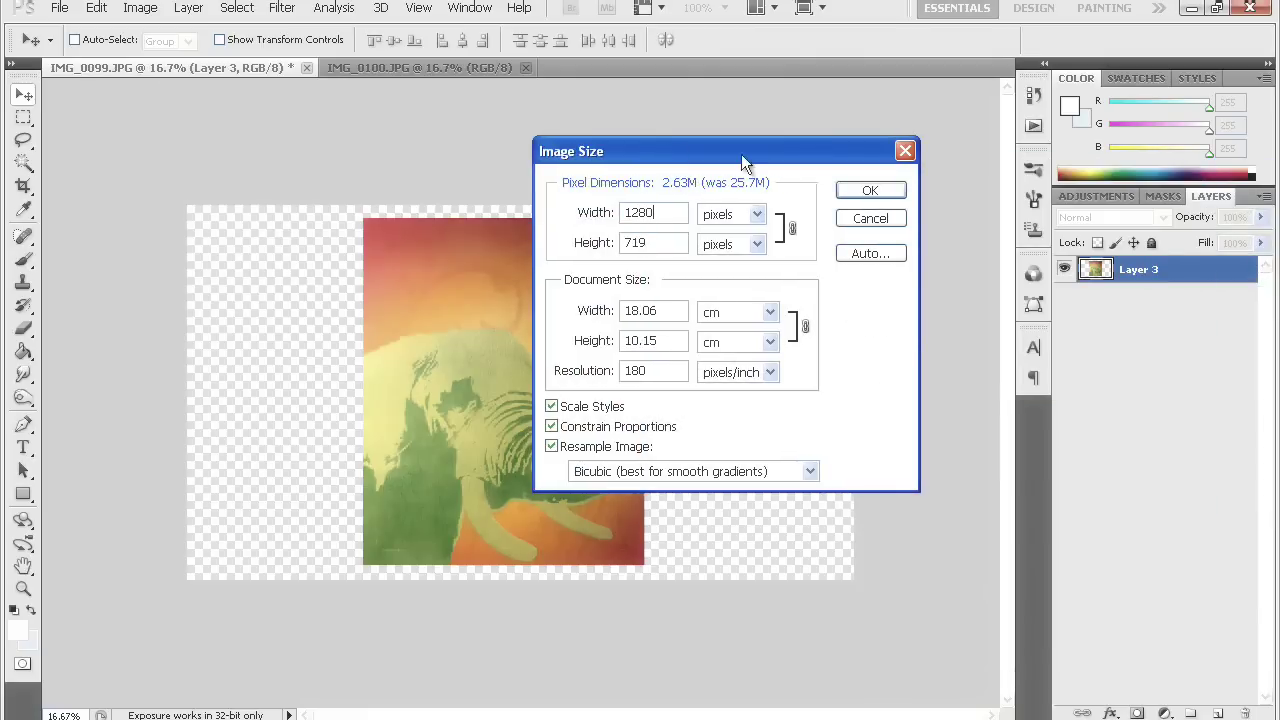
click(868, 191)
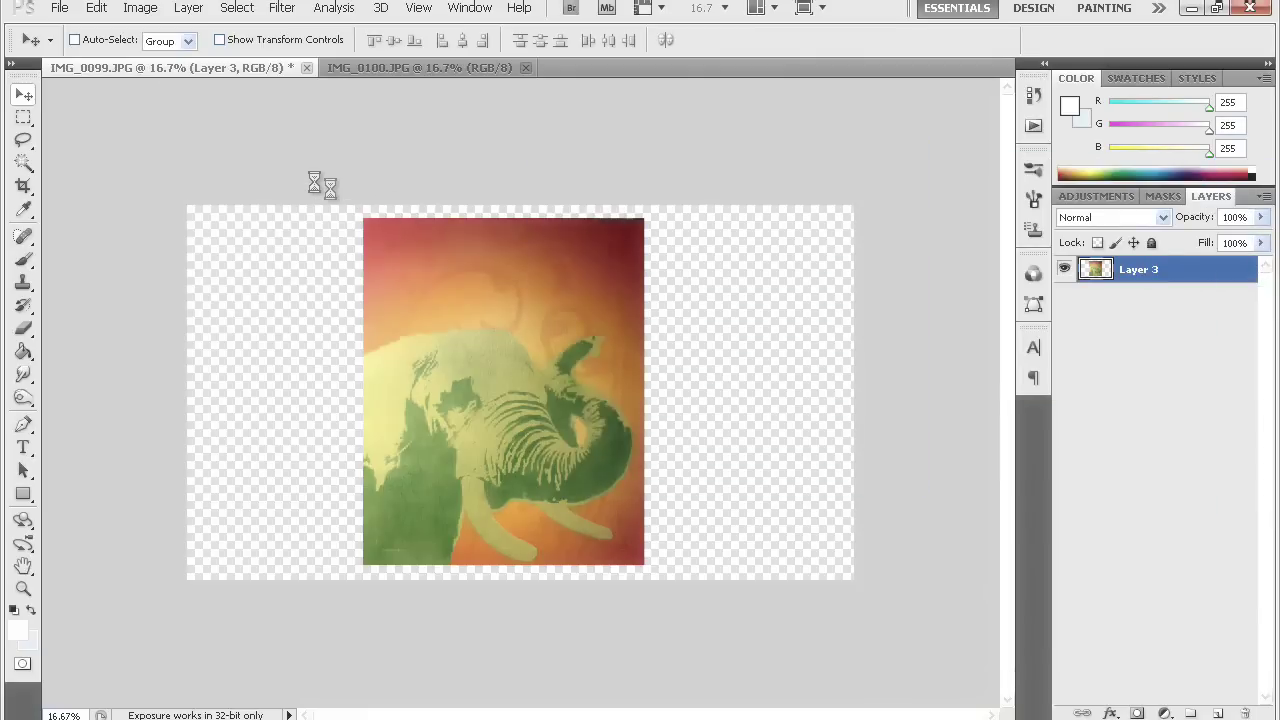
Zoom in three steps closer on the elephant with the Zoom tool.
click(24, 589)
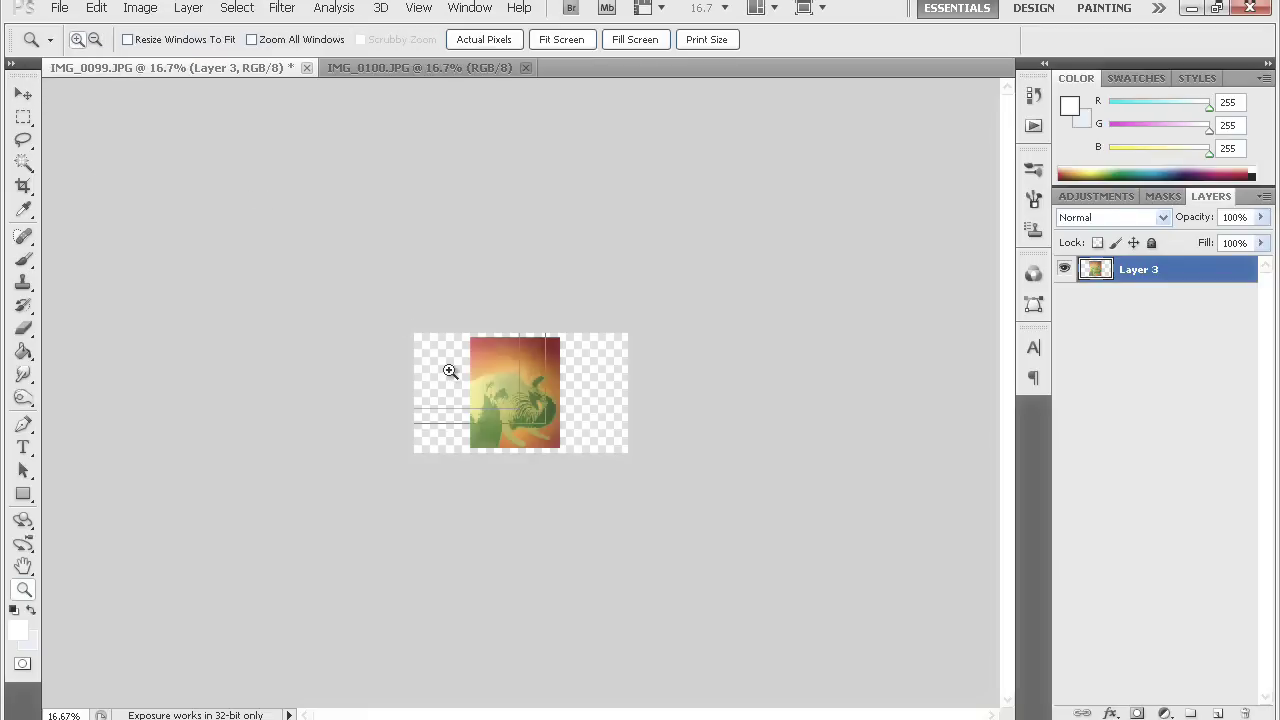
click(449, 371)
click(449, 371)
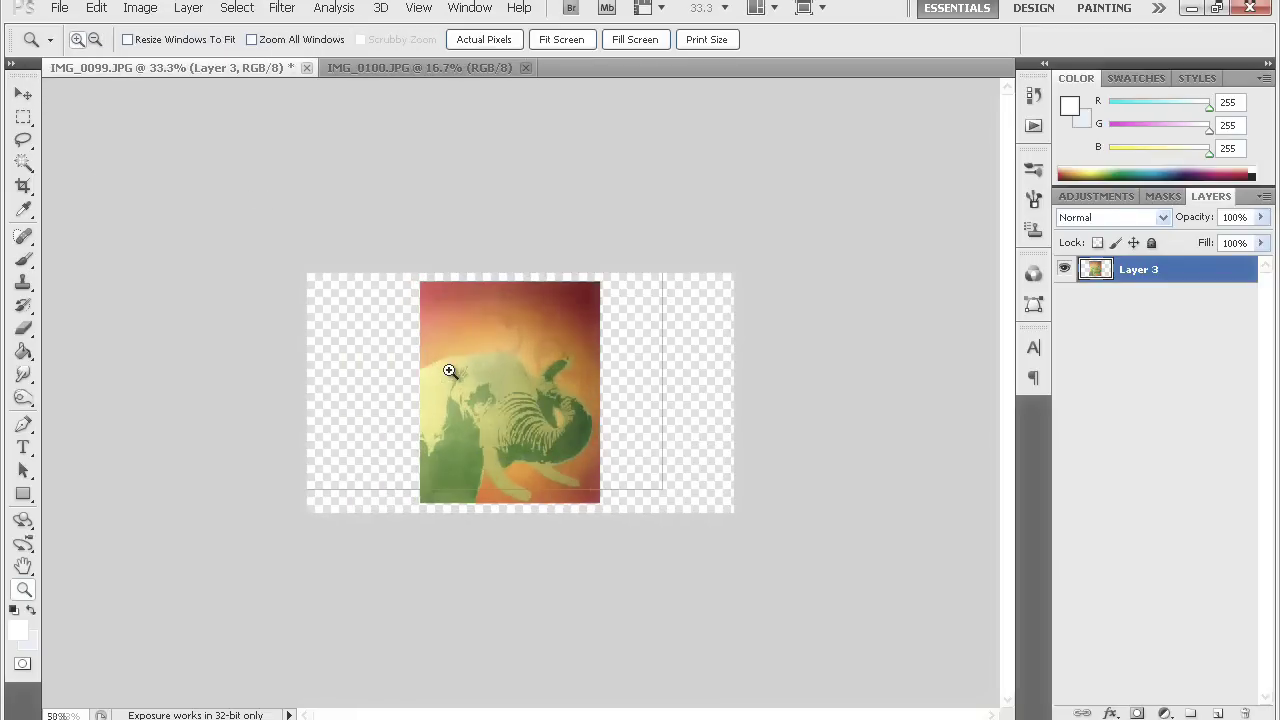
click(449, 371)
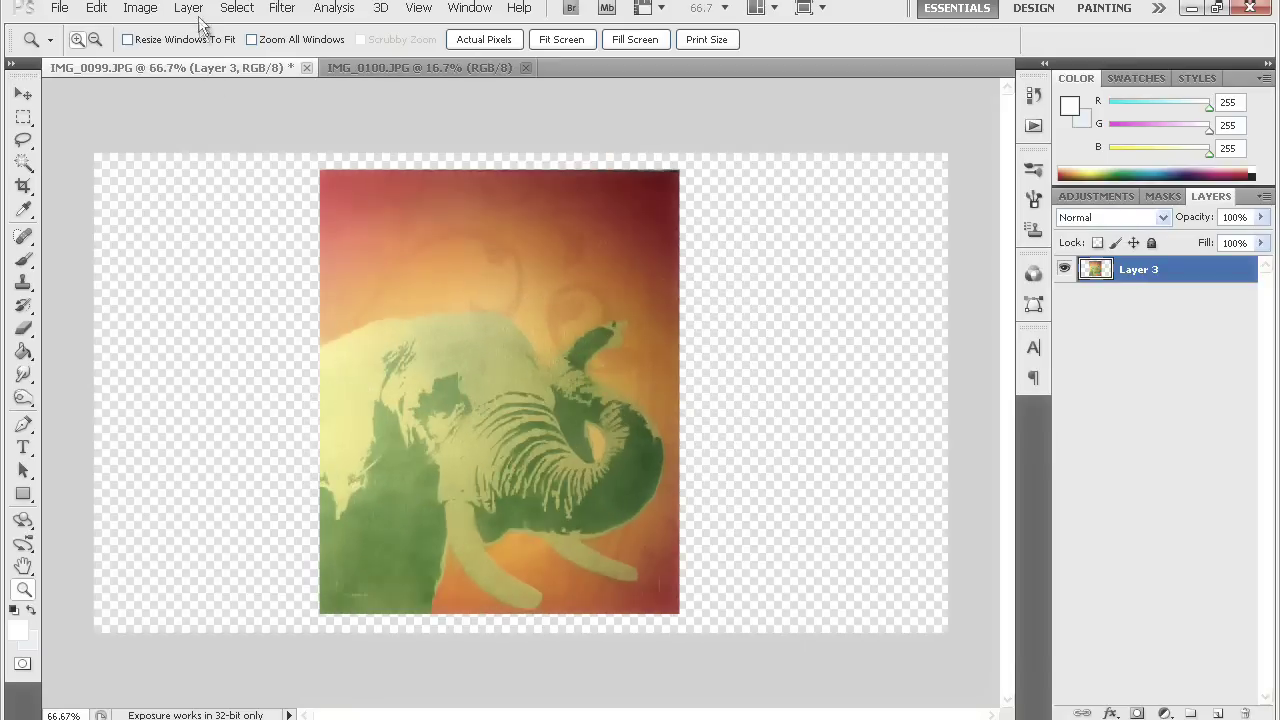
click(140, 8)
mouse_move(165, 54)
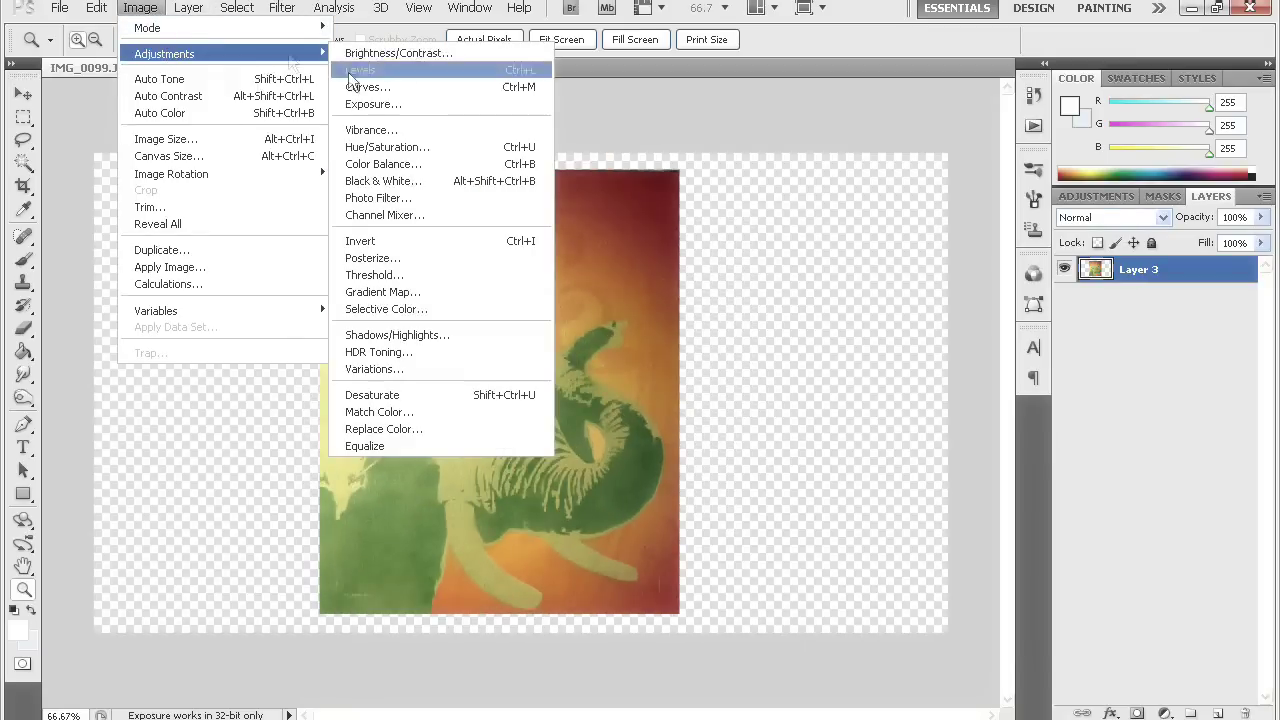
Lower the photo's saturation to -17 with Hue/Saturation.
click(388, 147)
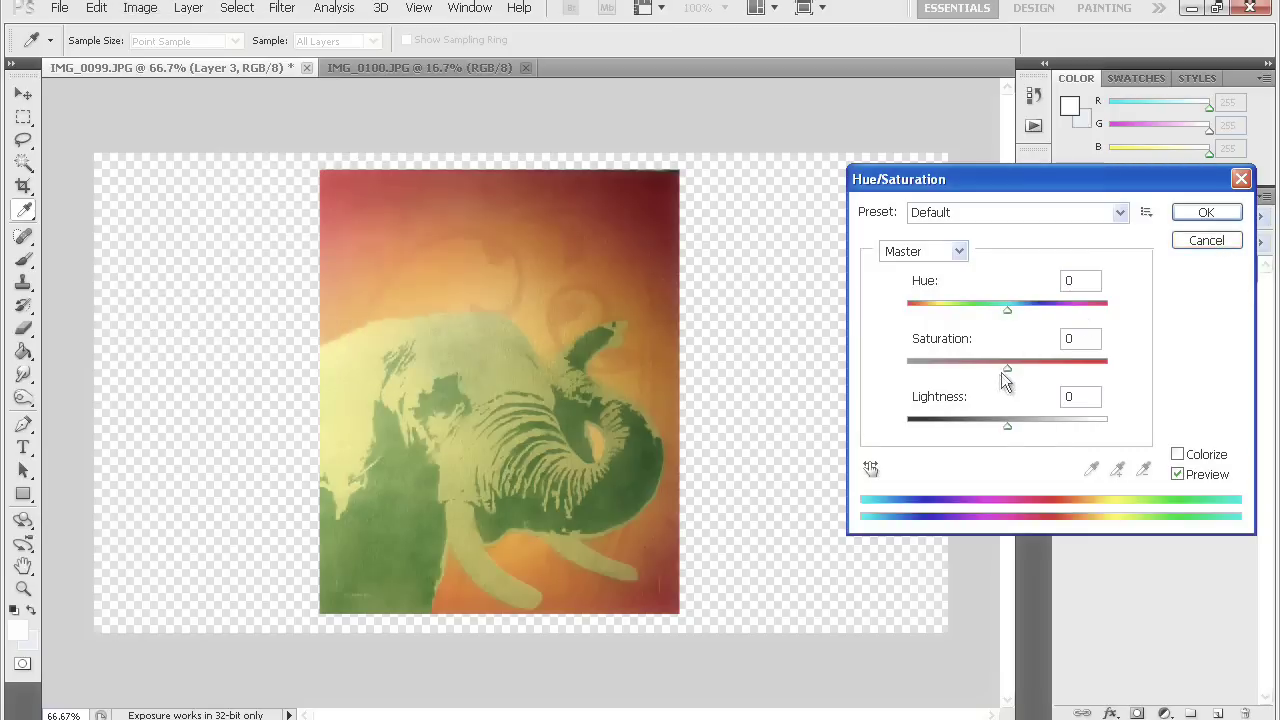
click(1009, 369)
drag(1009, 369, 995, 372)
drag(995, 372, 990, 374)
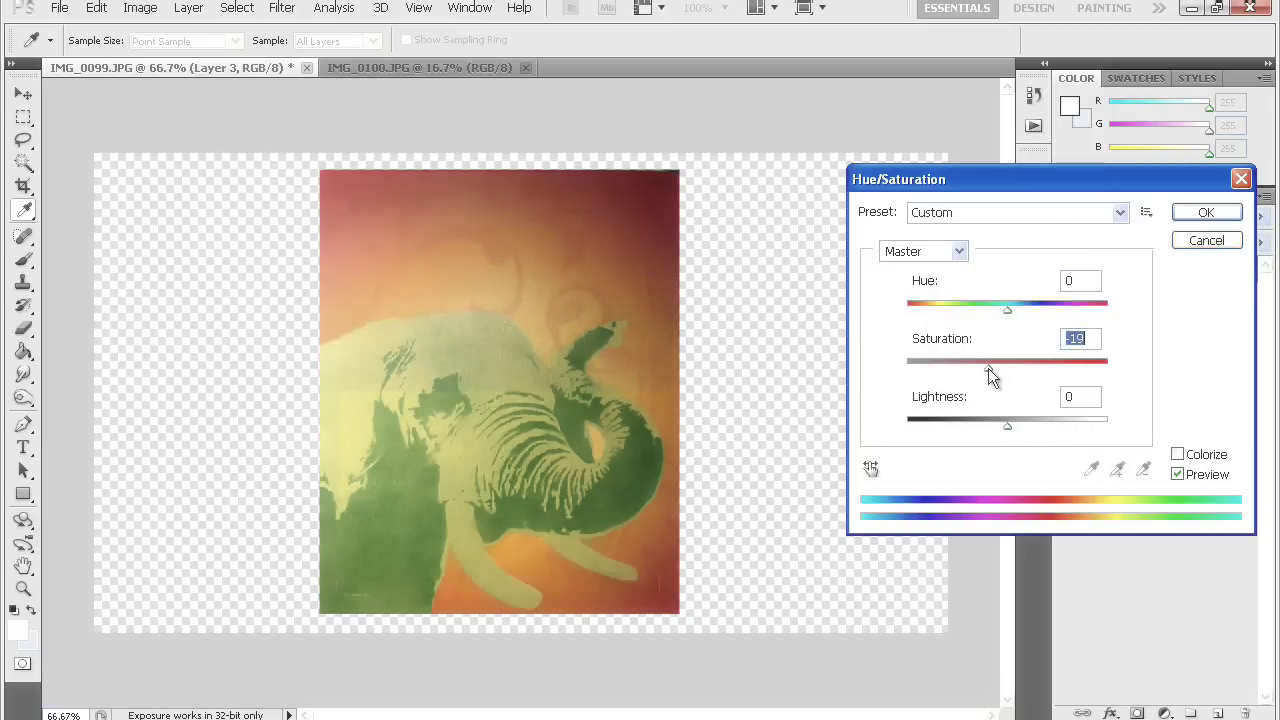
drag(988, 367, 990, 367)
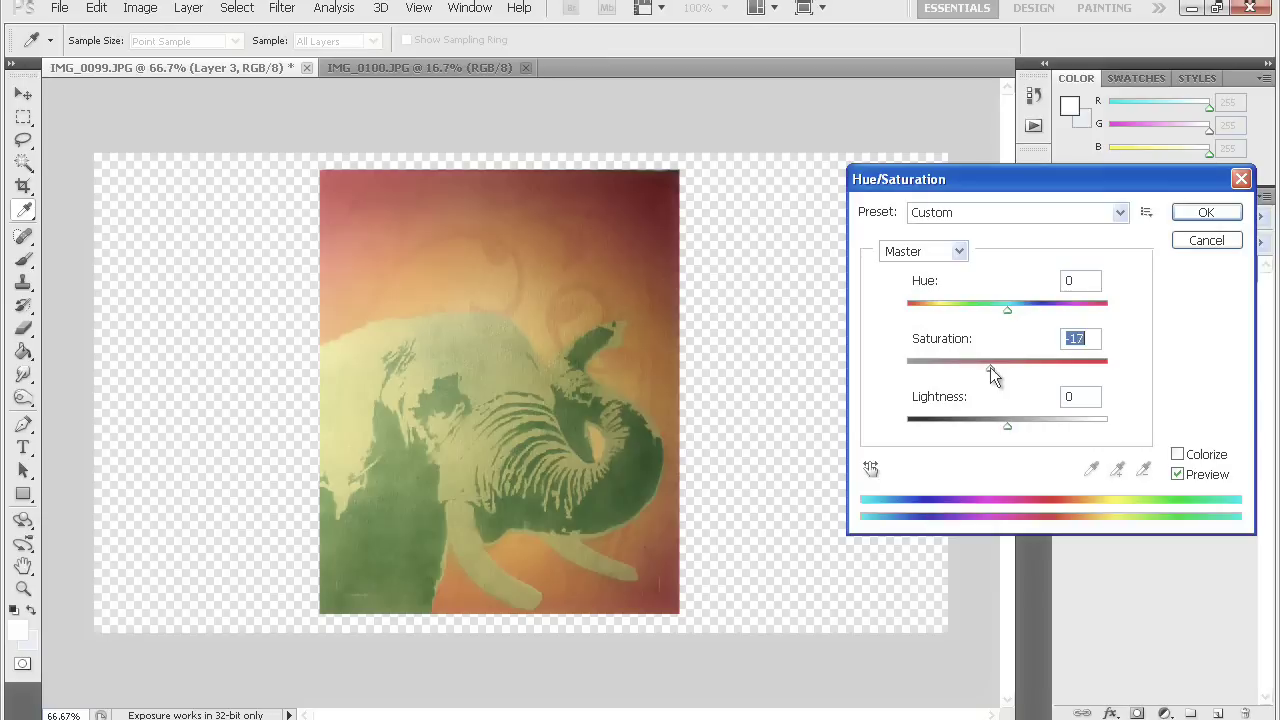
click(1206, 212)
key(z)
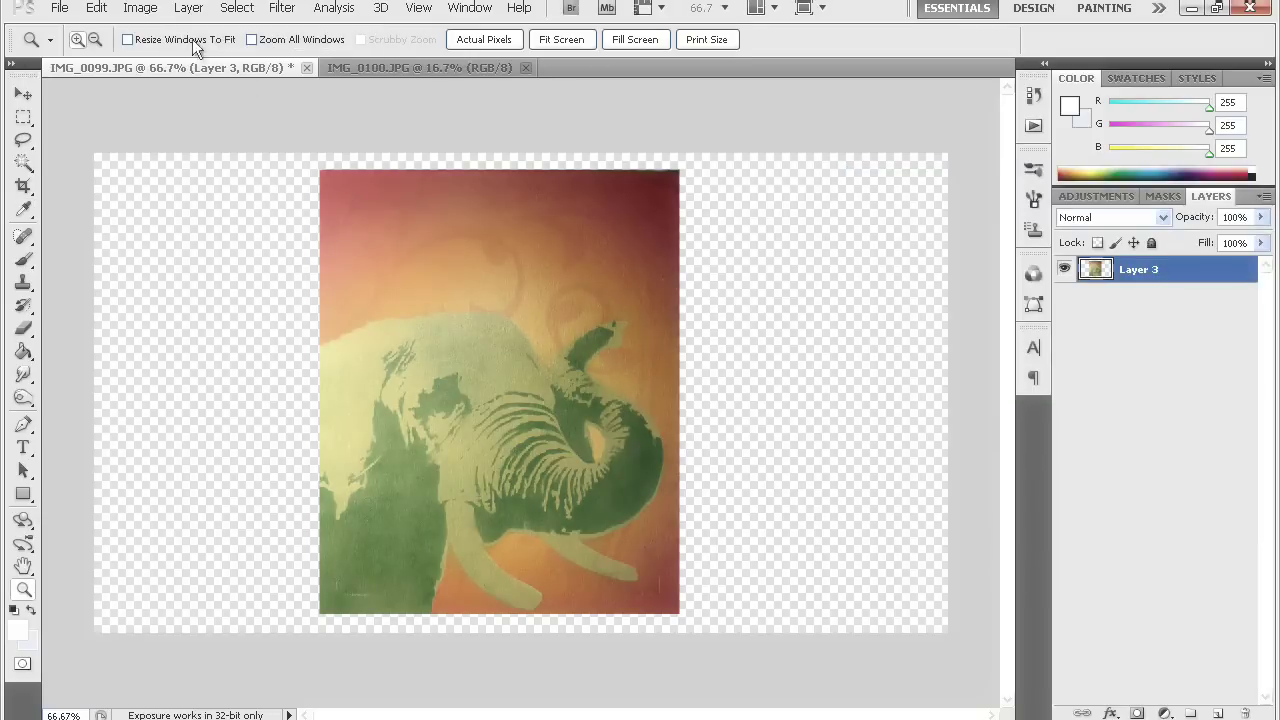
Raise Brightness/Contrast contrast to about 26, brighten slightly, and apply.
click(140, 8)
mouse_move(164, 54)
click(380, 54)
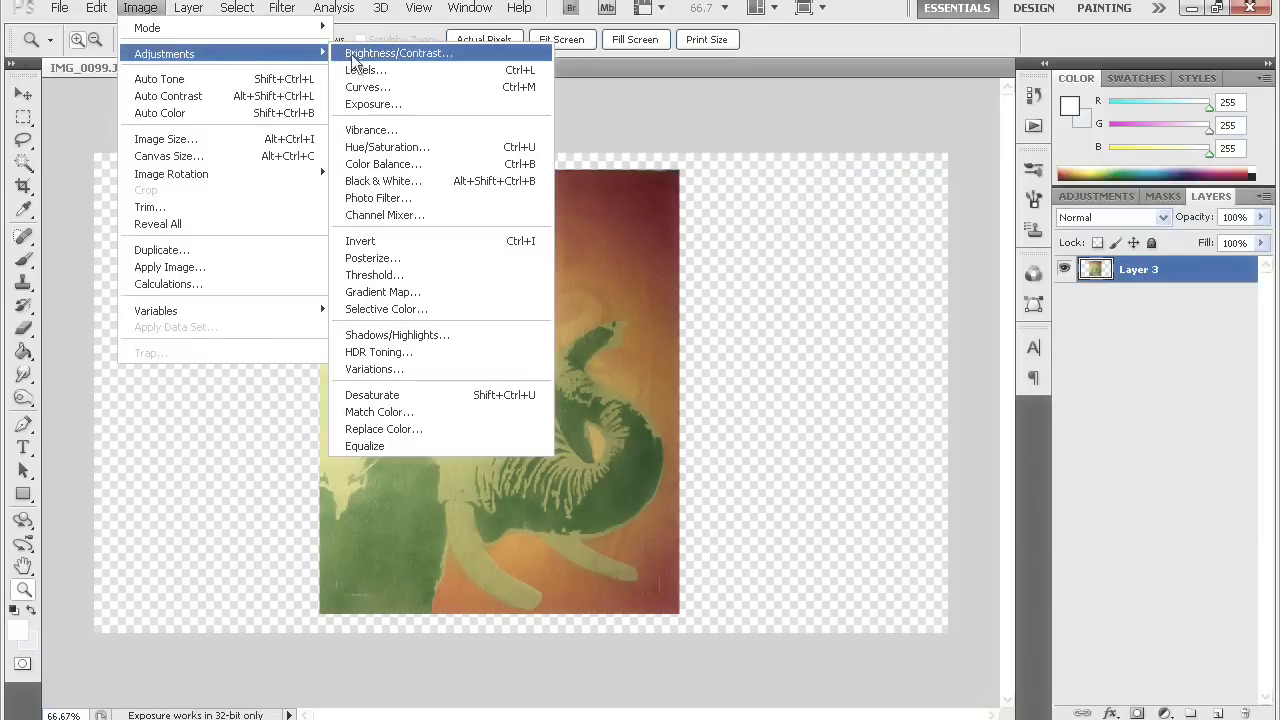
drag(917, 570, 948, 567)
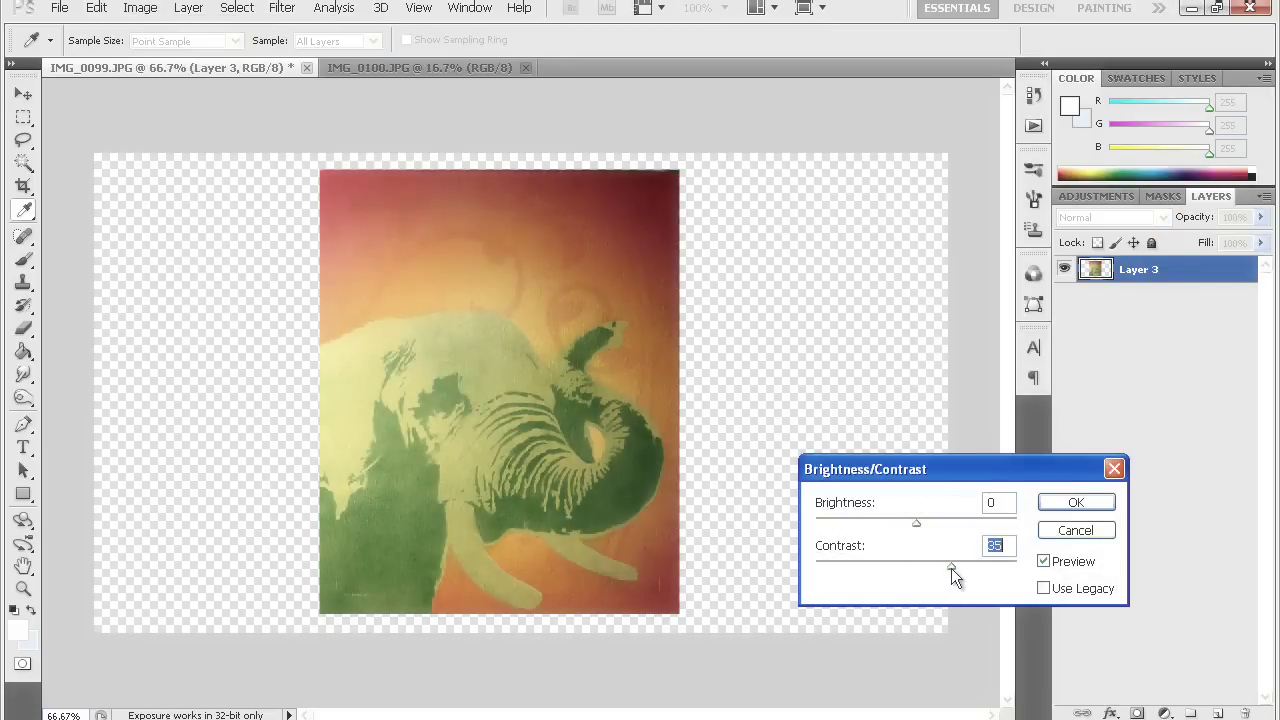
drag(951, 568, 942, 568)
drag(911, 522, 921, 521)
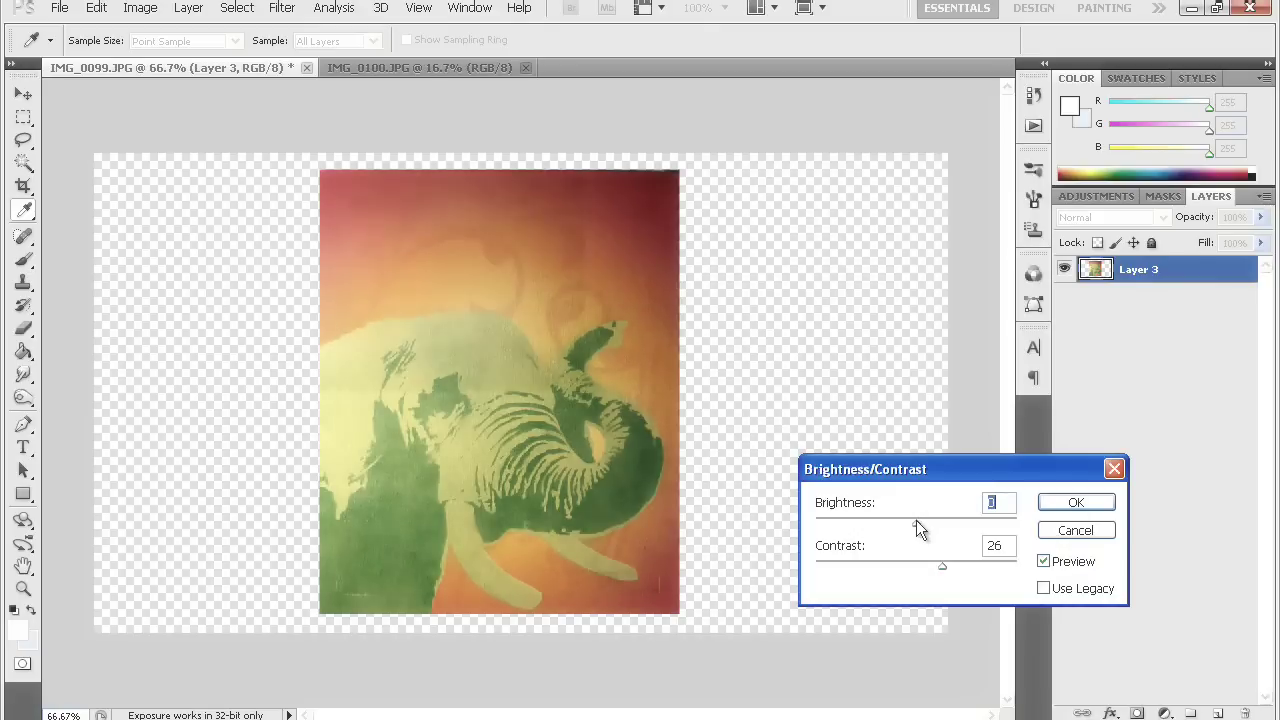
click(1057, 502)
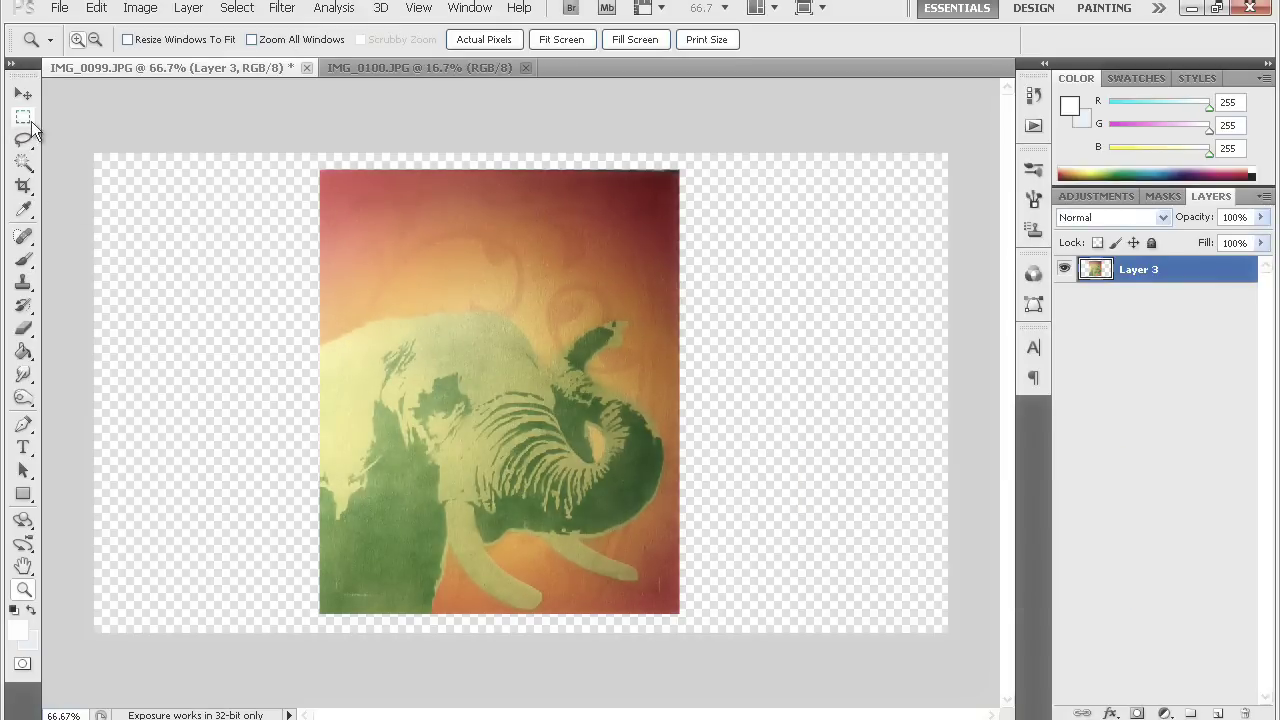
Duplicate Layer 3 as 'Layer 3 copy' and zoom out to see the whole image.
right_click(1134, 277)
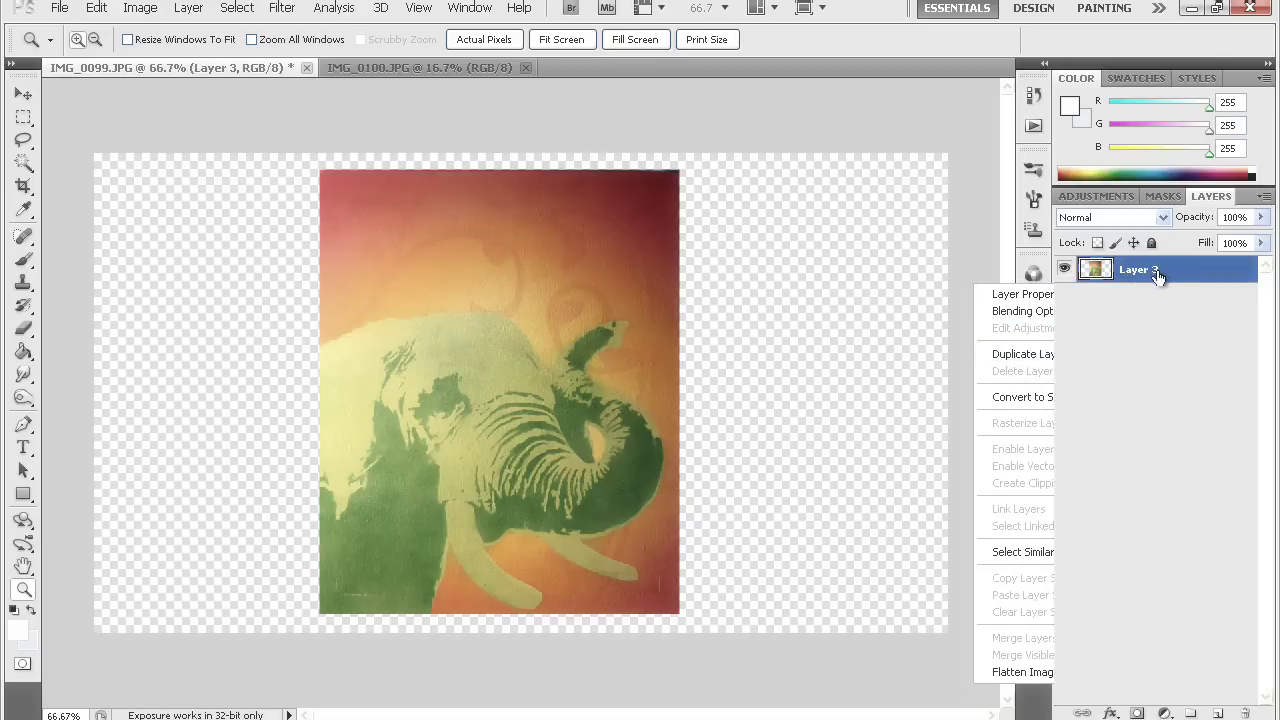
click(1040, 354)
click(810, 248)
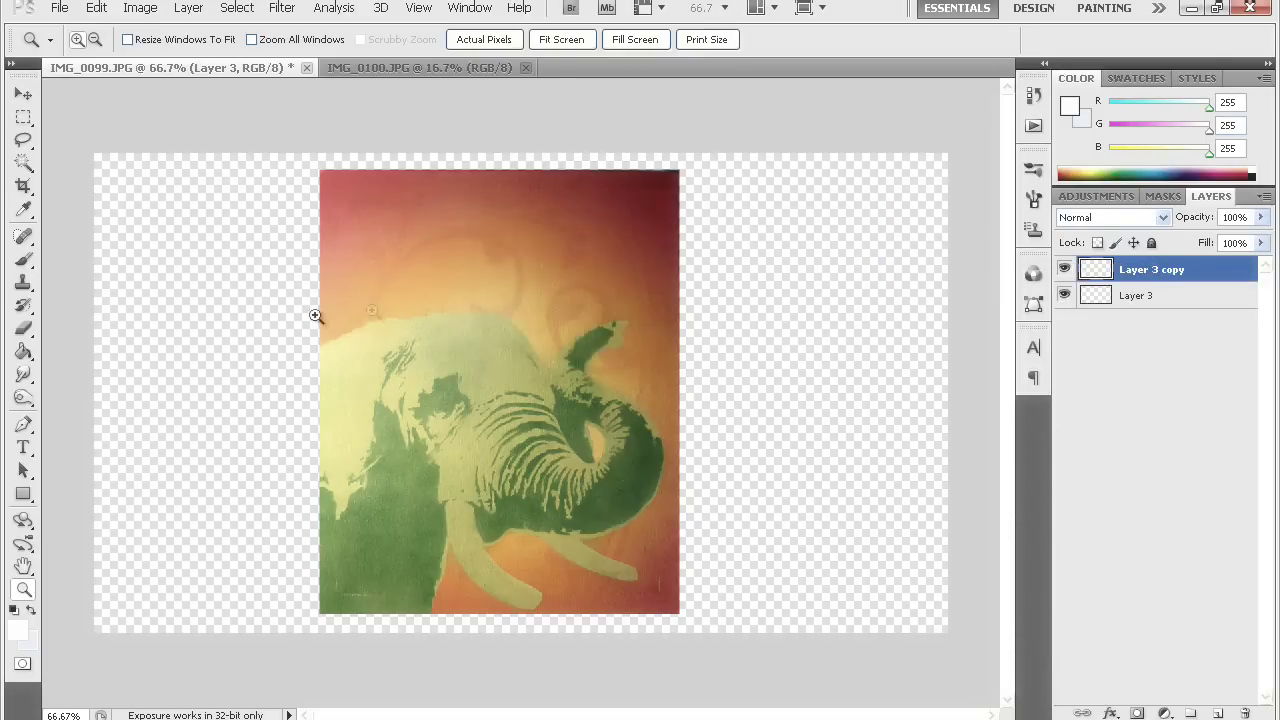
click(96, 40)
click(364, 215)
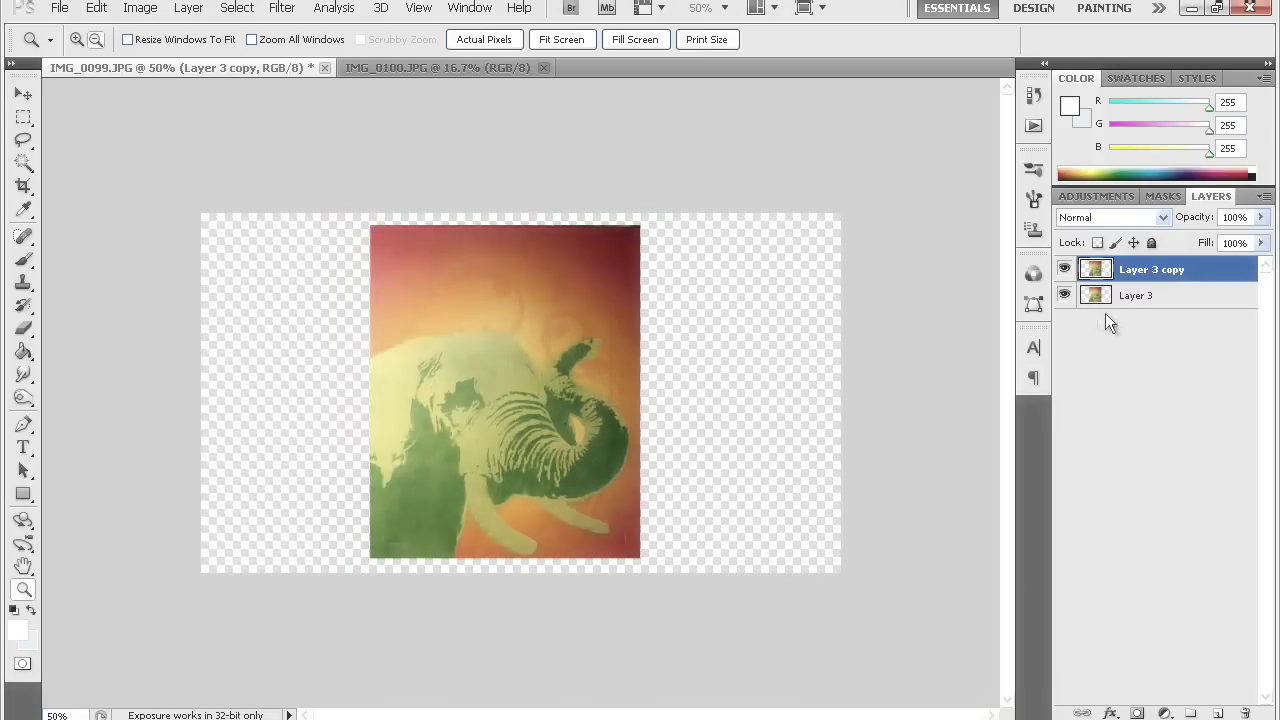
Scale the original Layer 3 to about 287% and position it to fill the frame.
click(1145, 300)
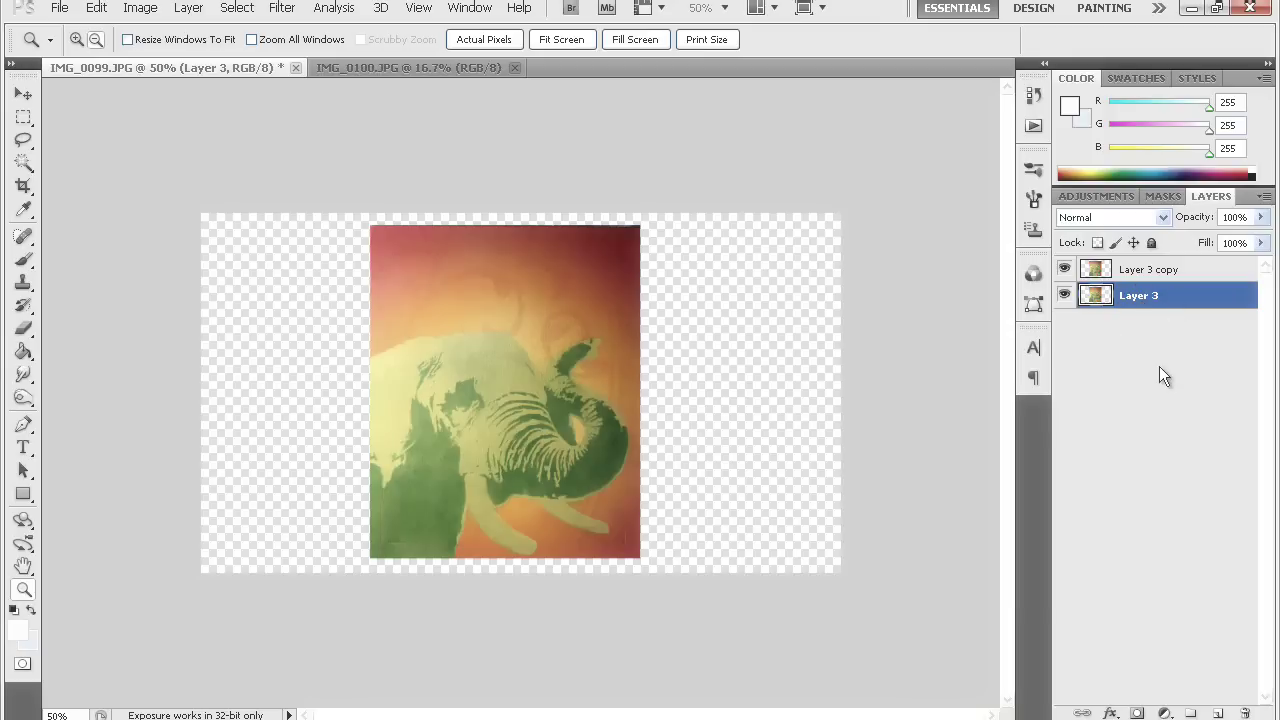
key(ctrl+t)
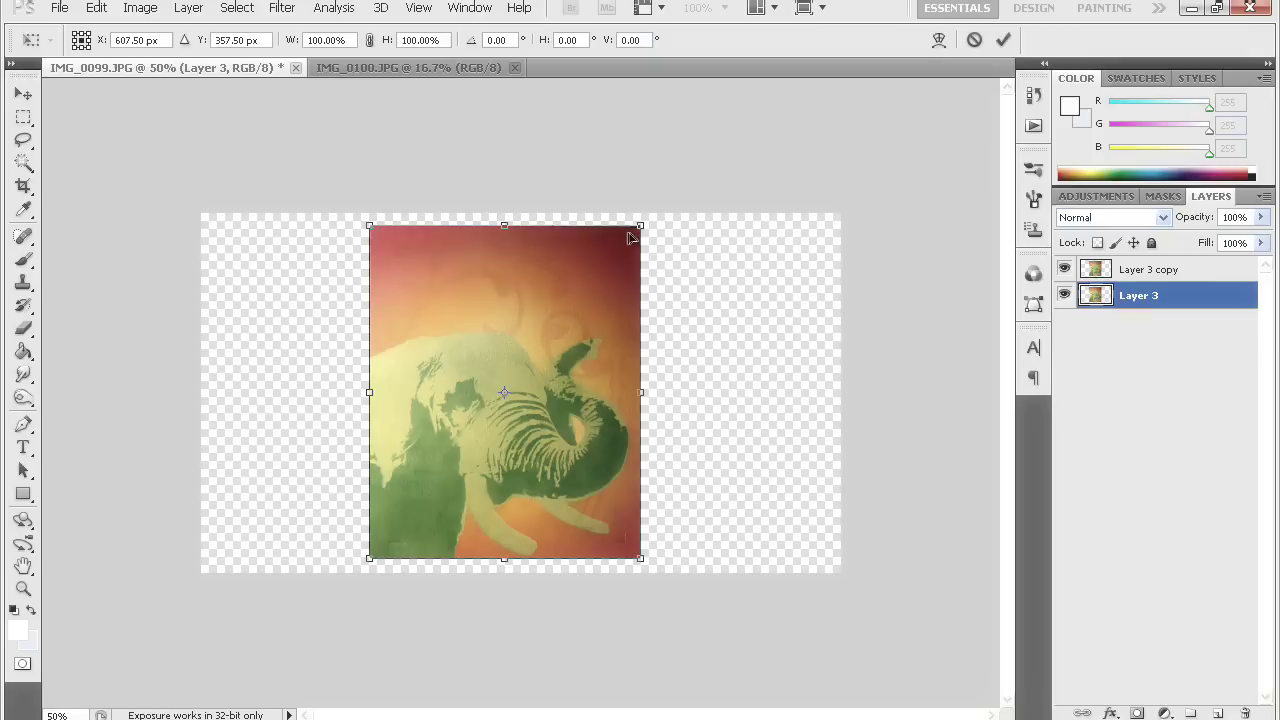
drag(640, 226, 925, 112)
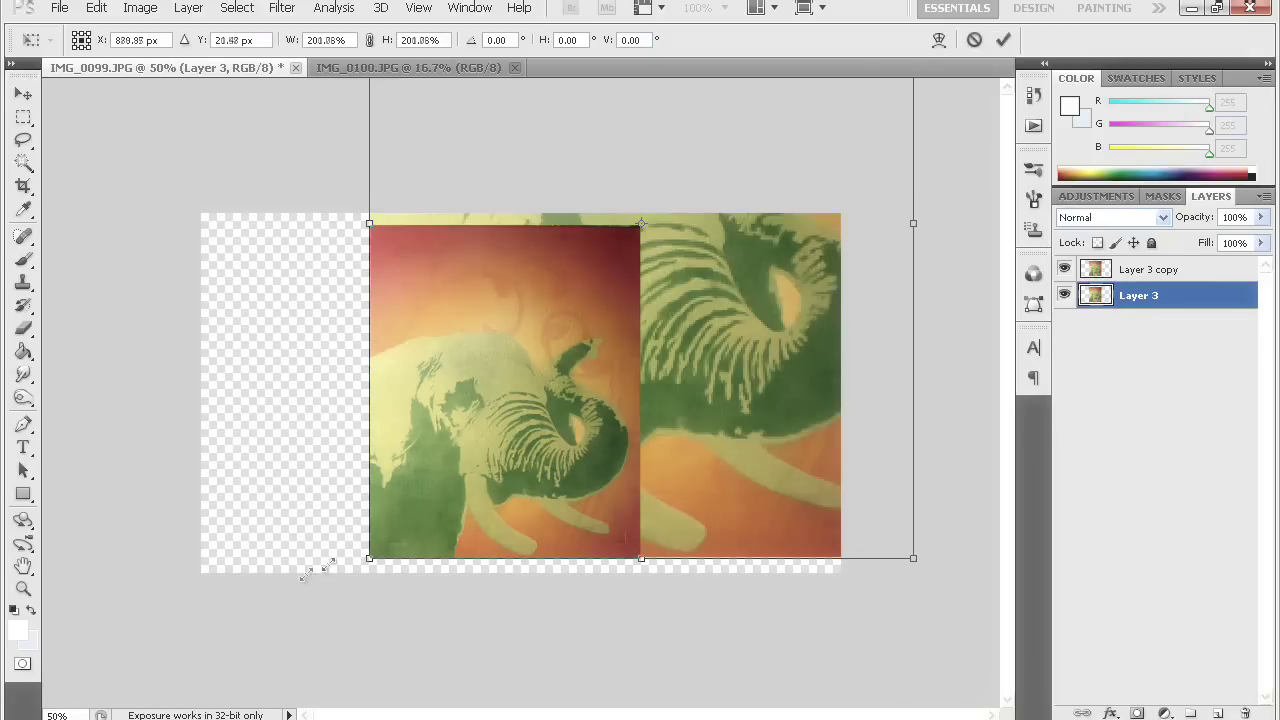
drag(328, 566, 335, 647)
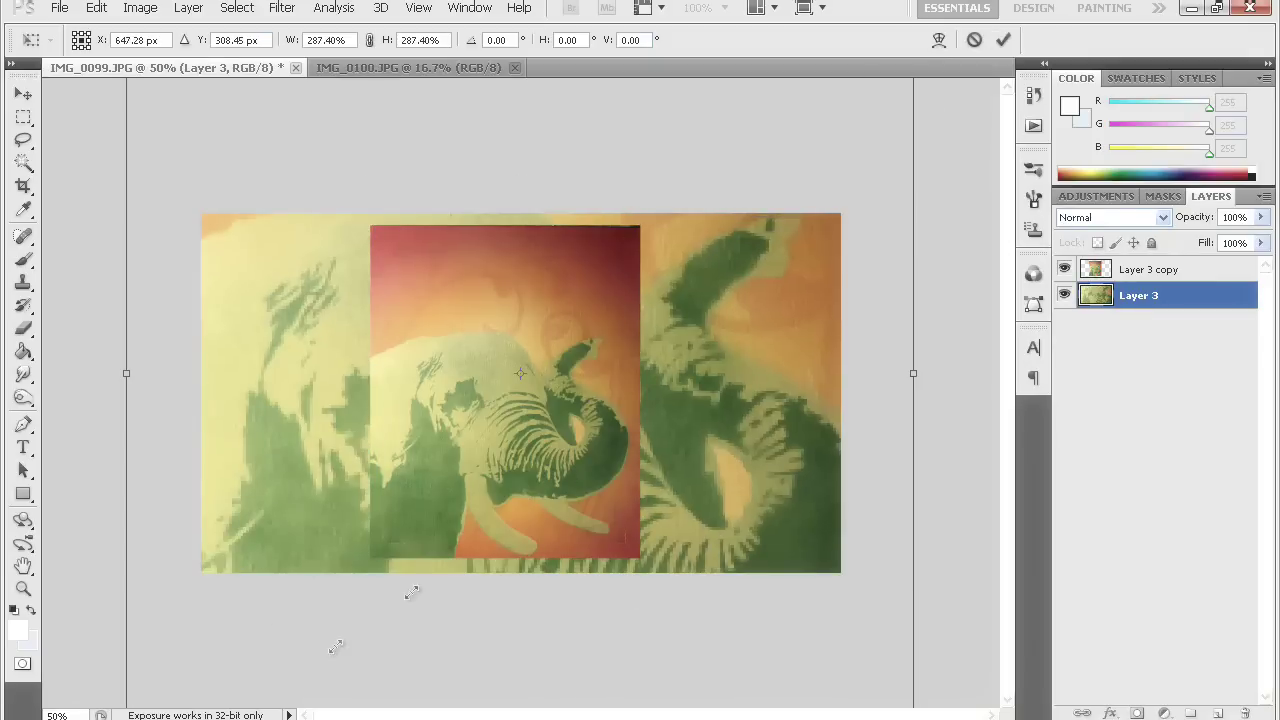
drag(771, 443, 749, 522)
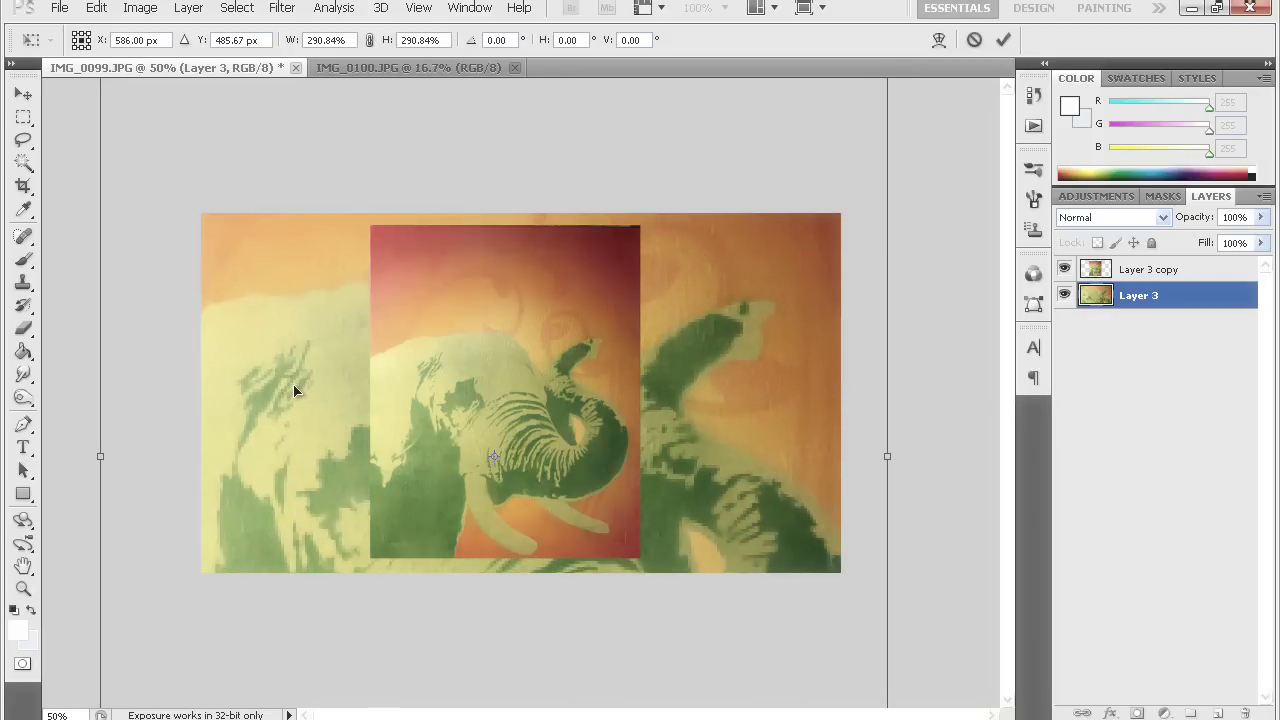
key(Return)
key(z)
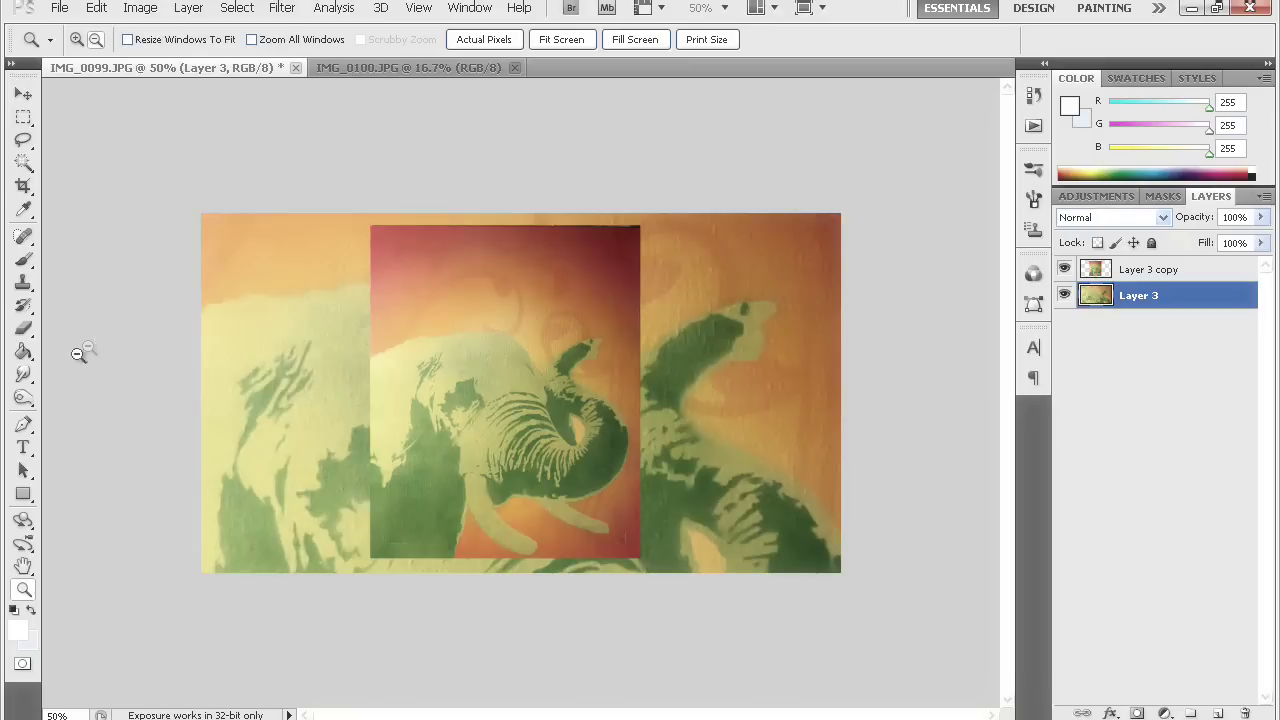
click(23, 93)
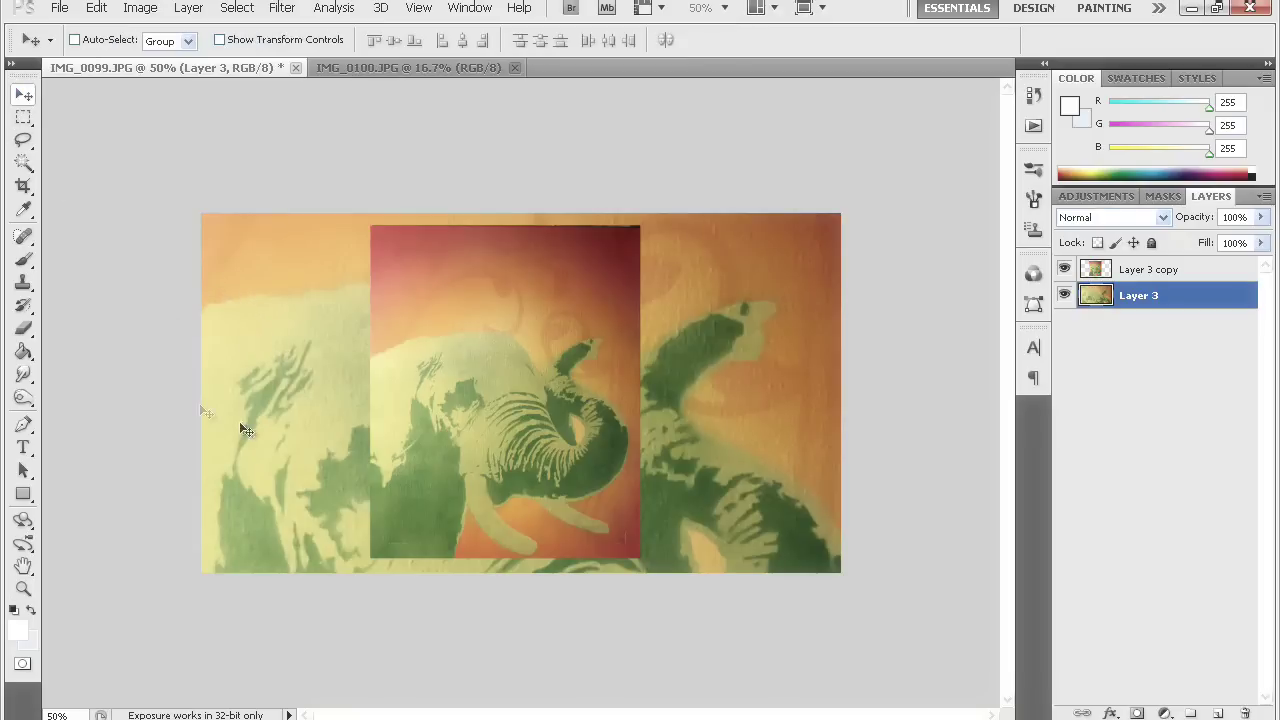
drag(241, 425, 334, 463)
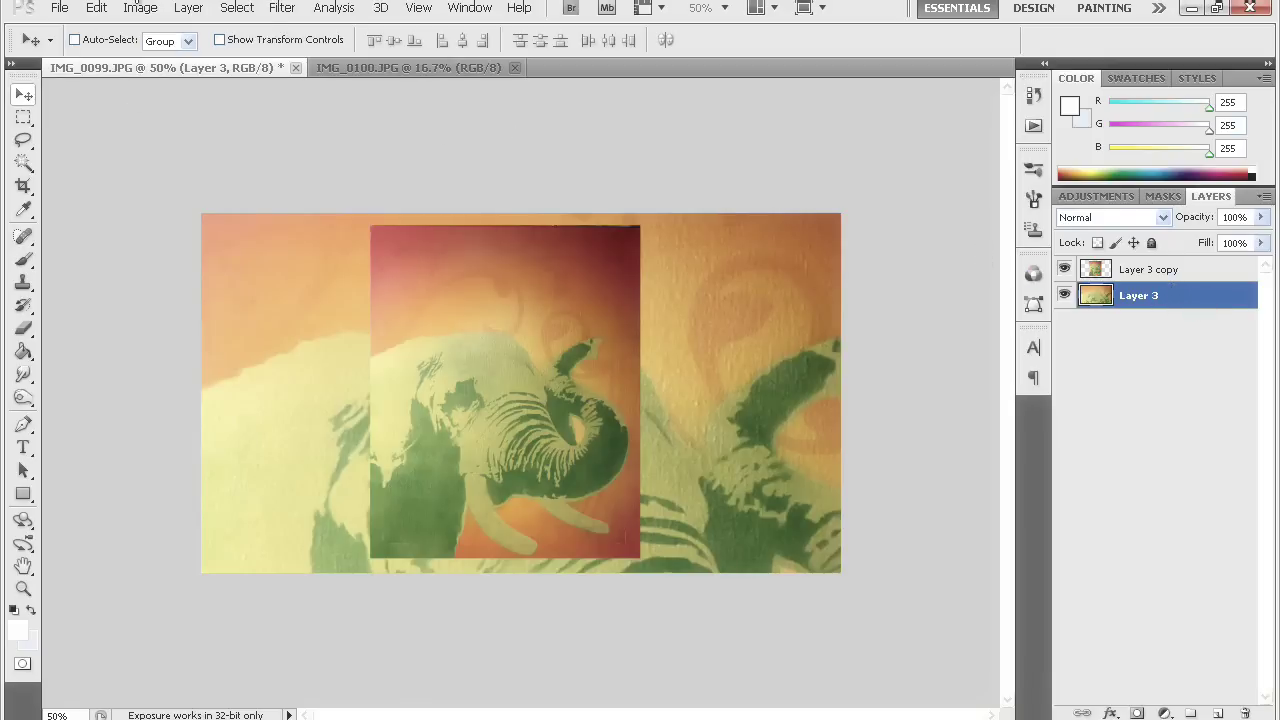
Apply a Gaussian Blur of roughly 11-pixel radius to the enlarged Layer 3.
click(282, 8)
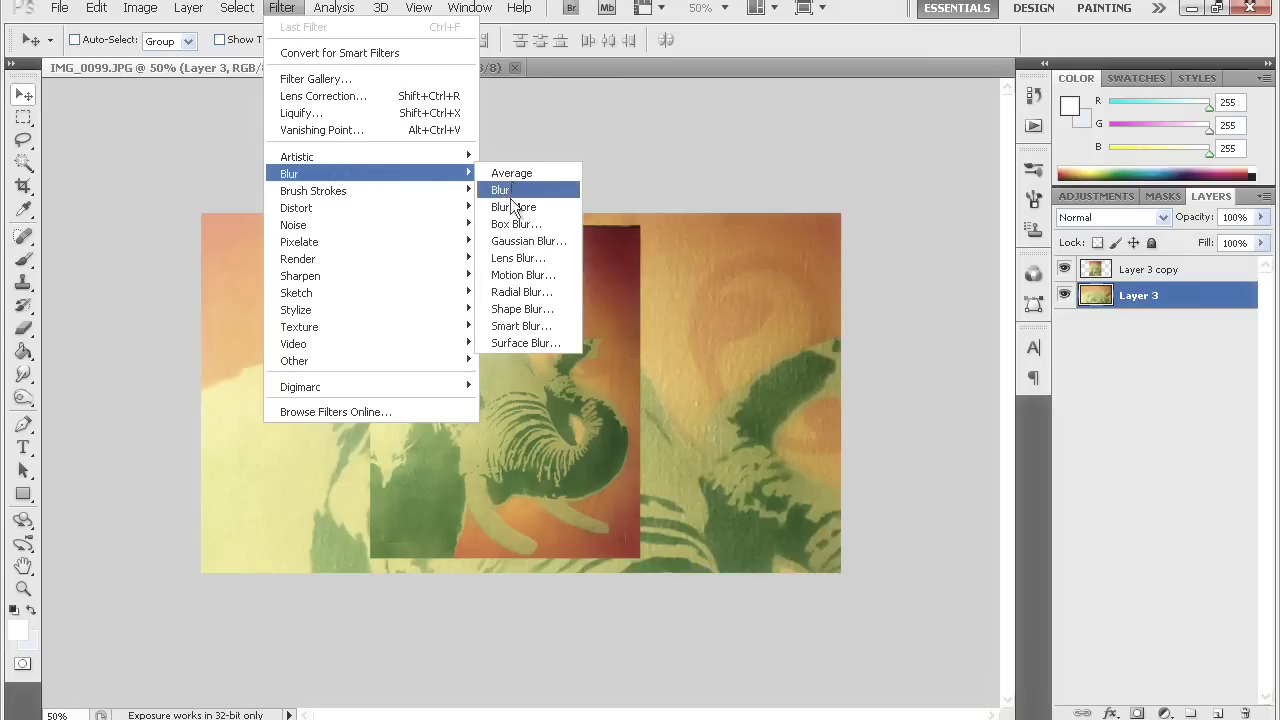
mouse_move(289, 174)
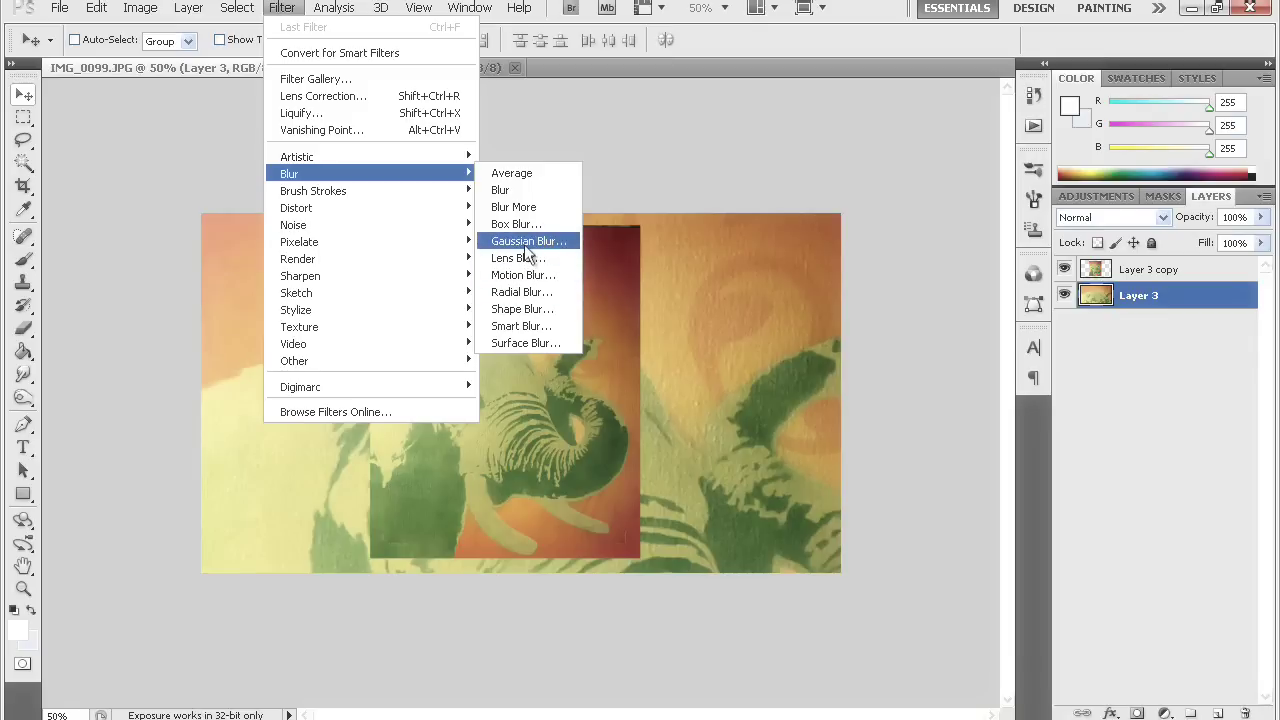
click(527, 243)
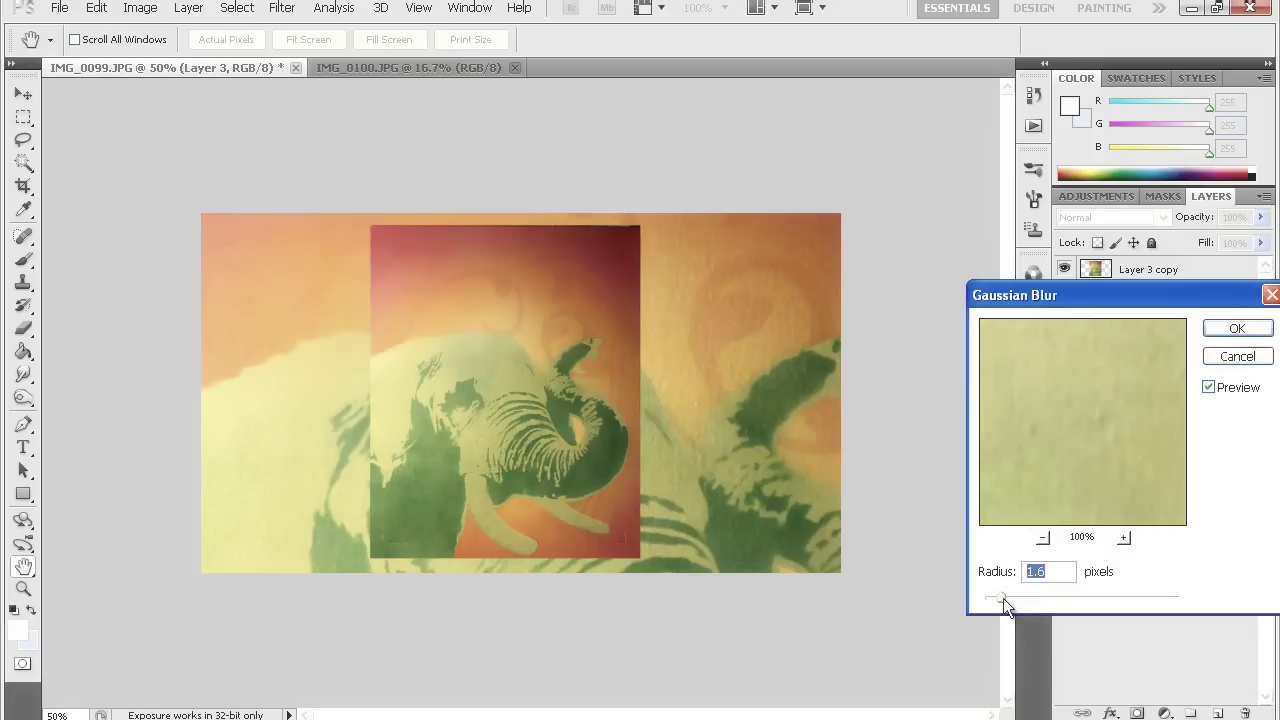
drag(1003, 598, 1043, 598)
drag(1063, 600, 1065, 600)
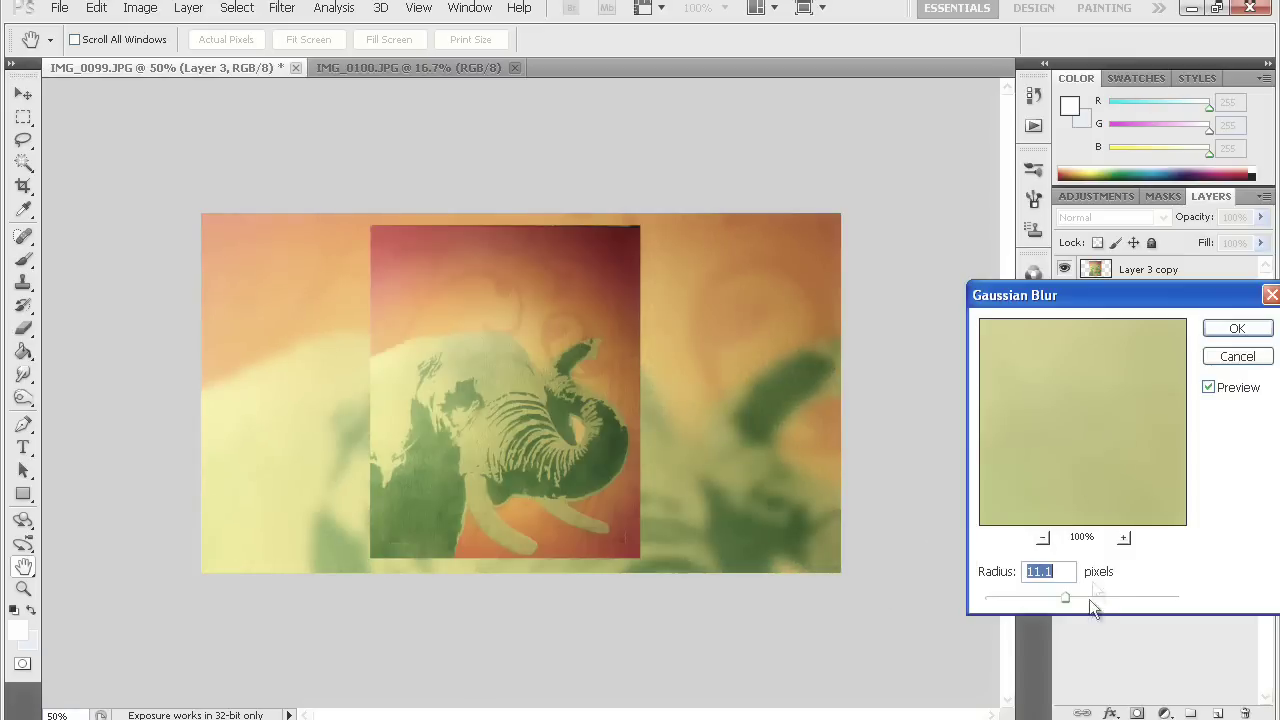
click(1252, 330)
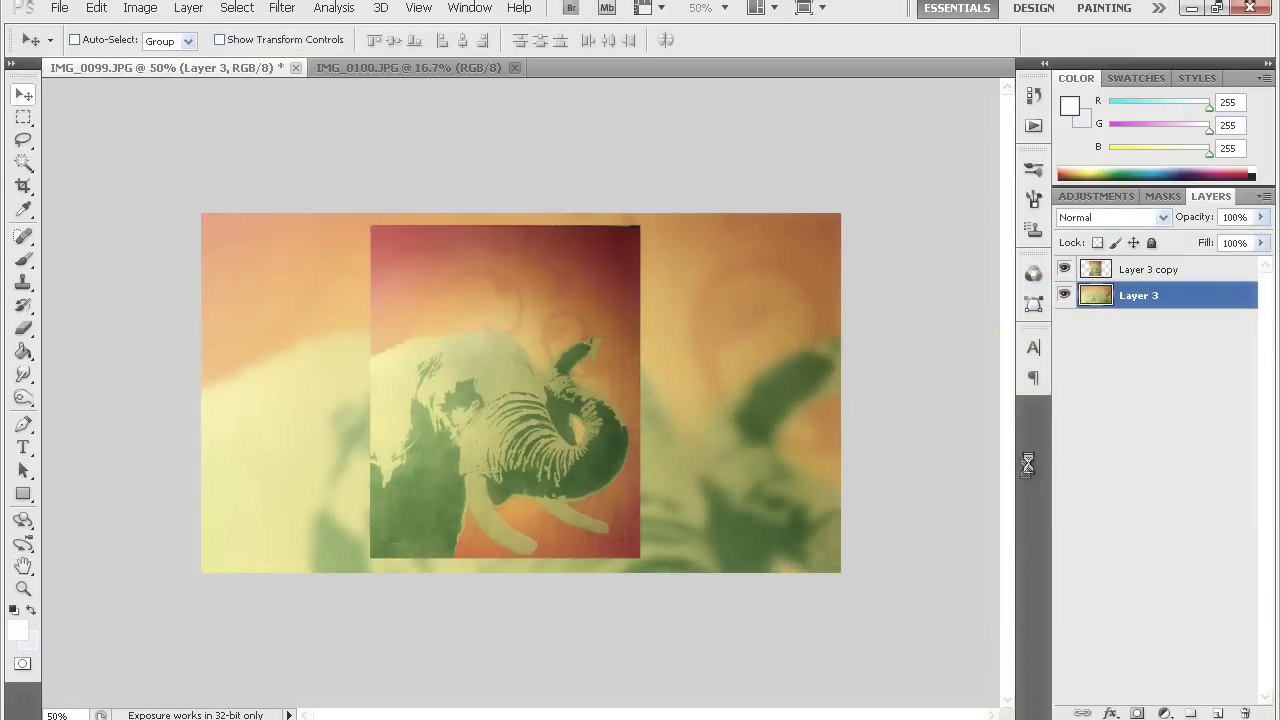
Select Layer 3 copy and enable Drop Shadow in its Layer Style.
click(1189, 276)
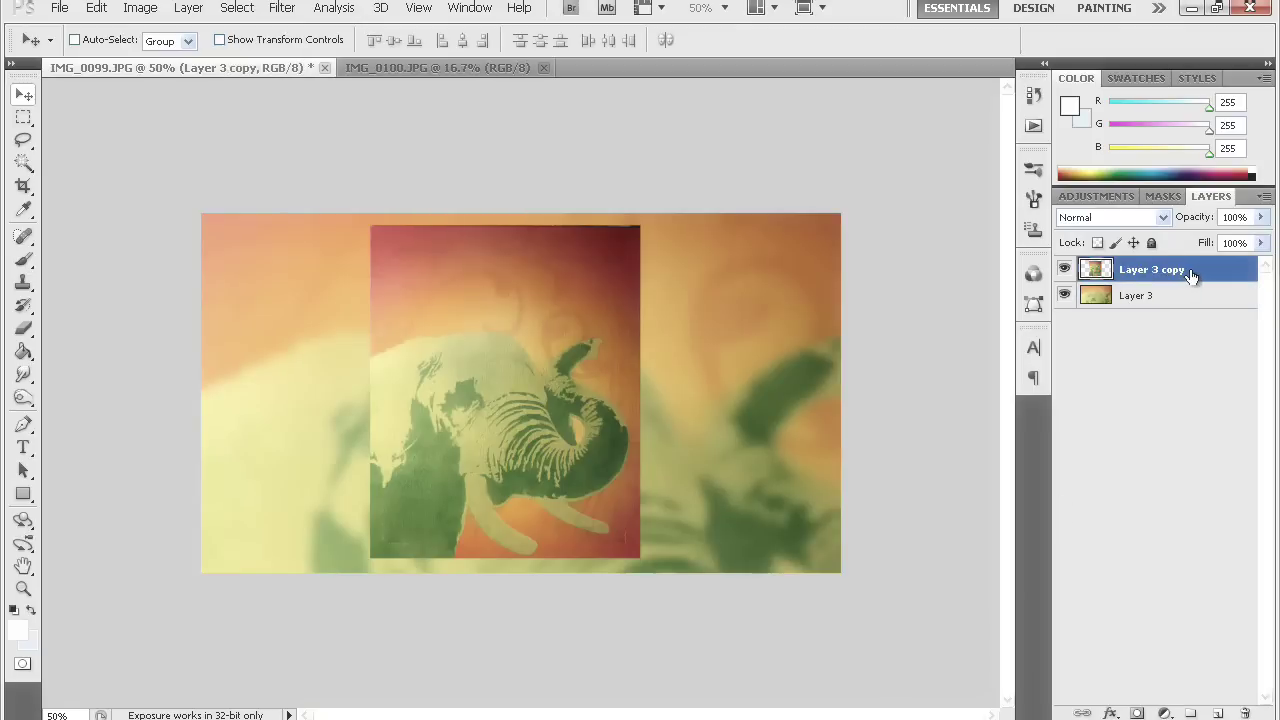
key(h)
double_click(1182, 271)
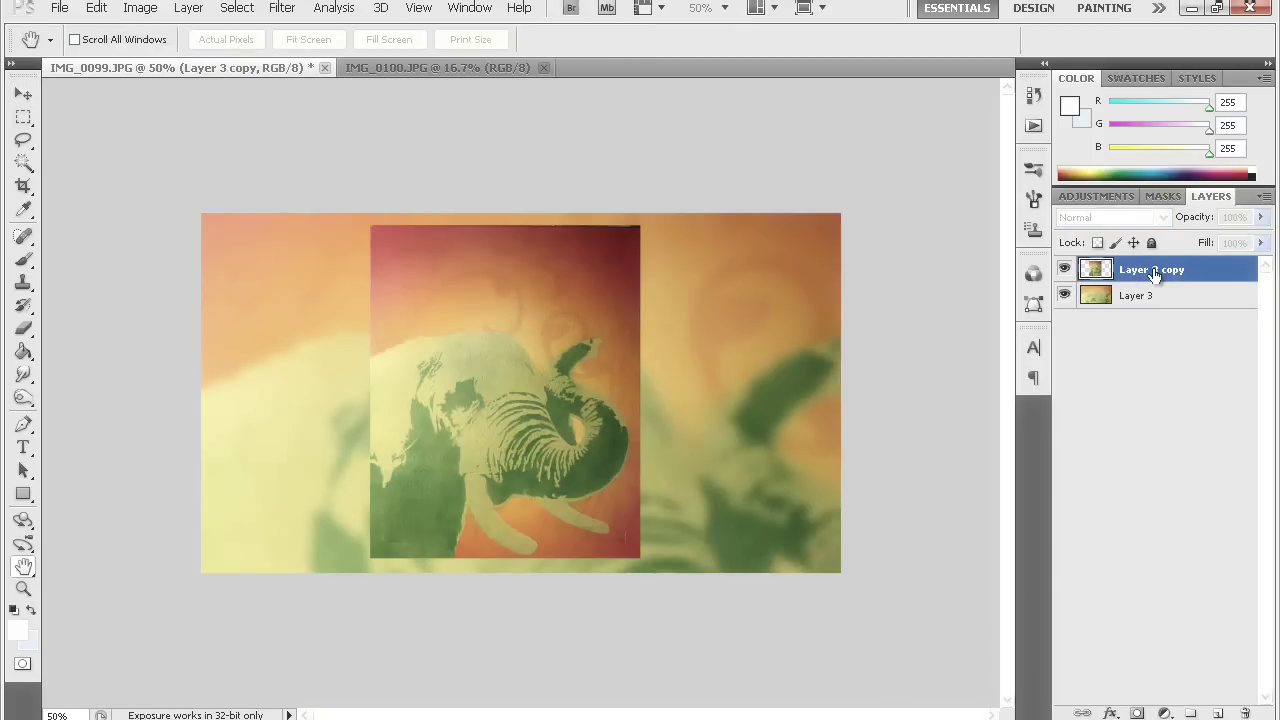
drag(797, 178, 705, 179)
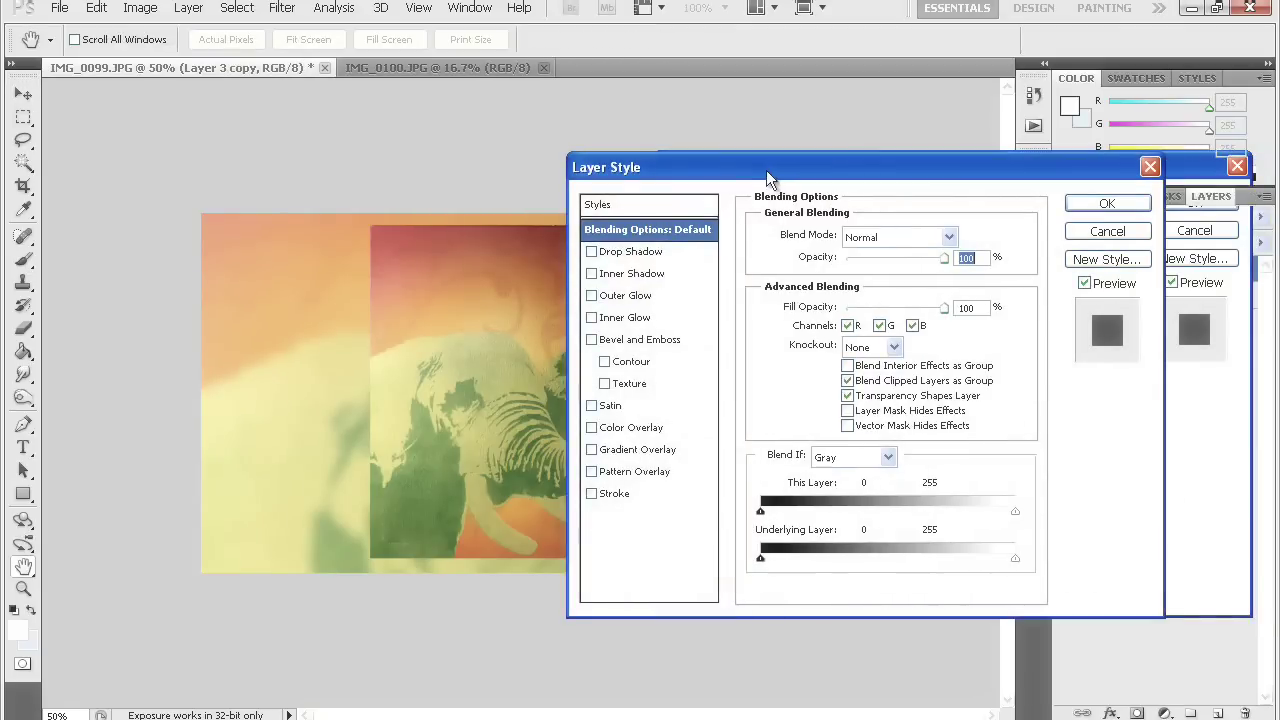
click(588, 252)
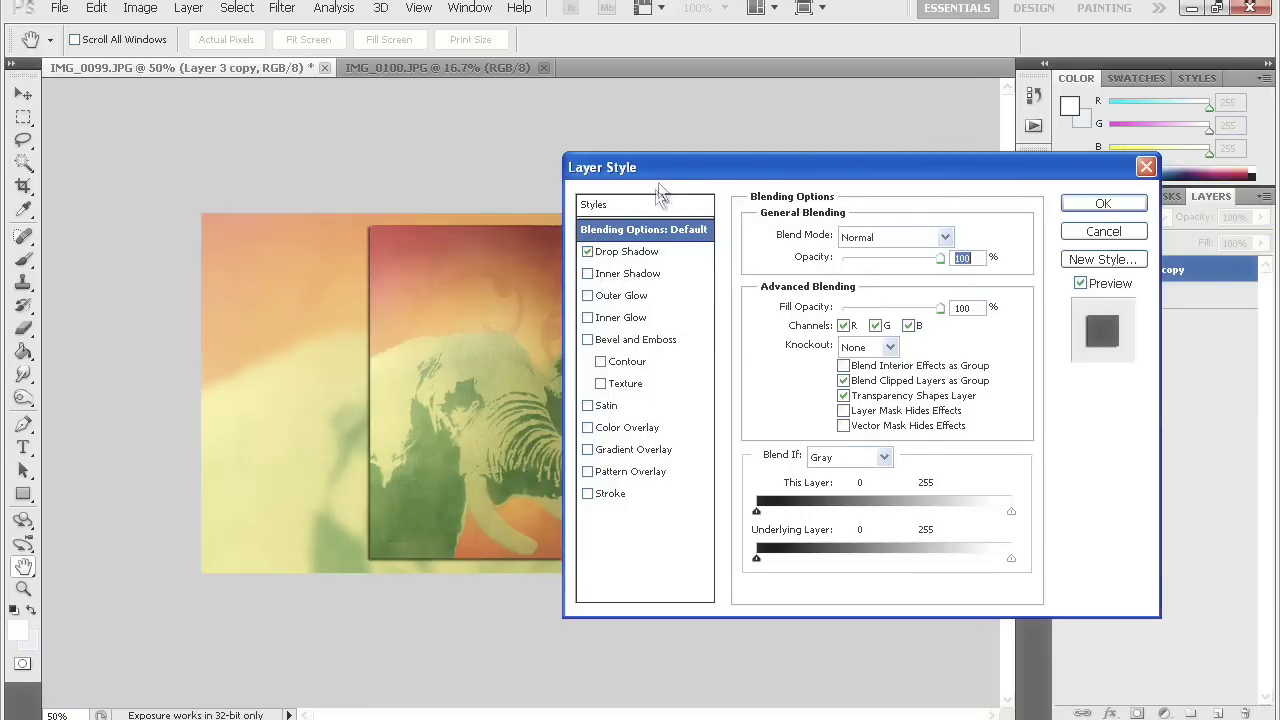
Set the drop shadow to angle 141°, distance 13 and a larger size, then apply.
drag(665, 167, 815, 106)
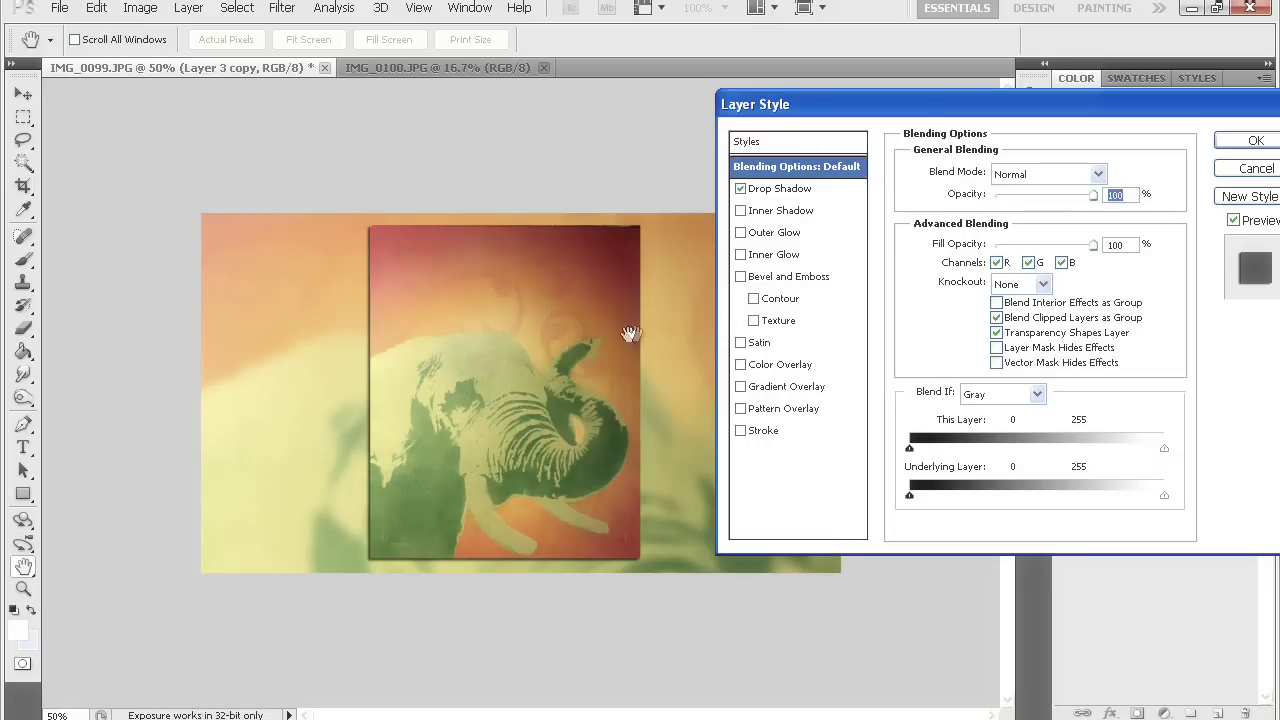
drag(1000, 106, 971, 102)
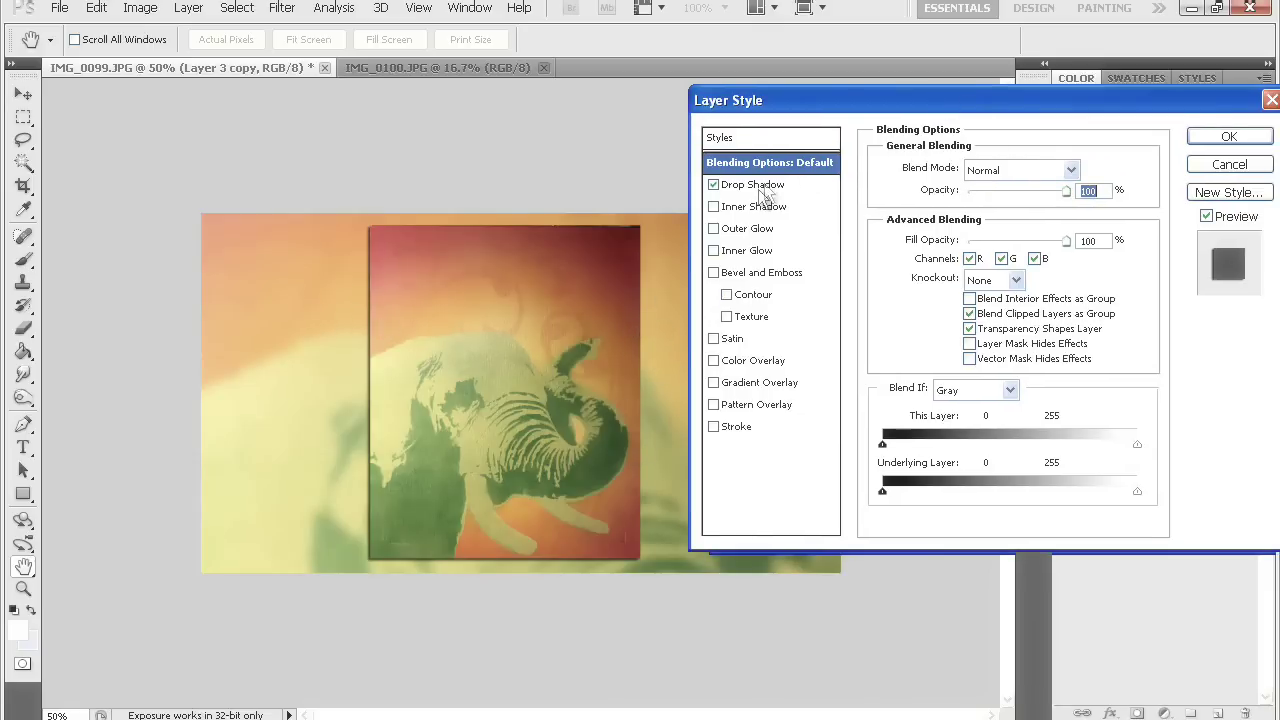
click(752, 185)
drag(966, 218, 940, 212)
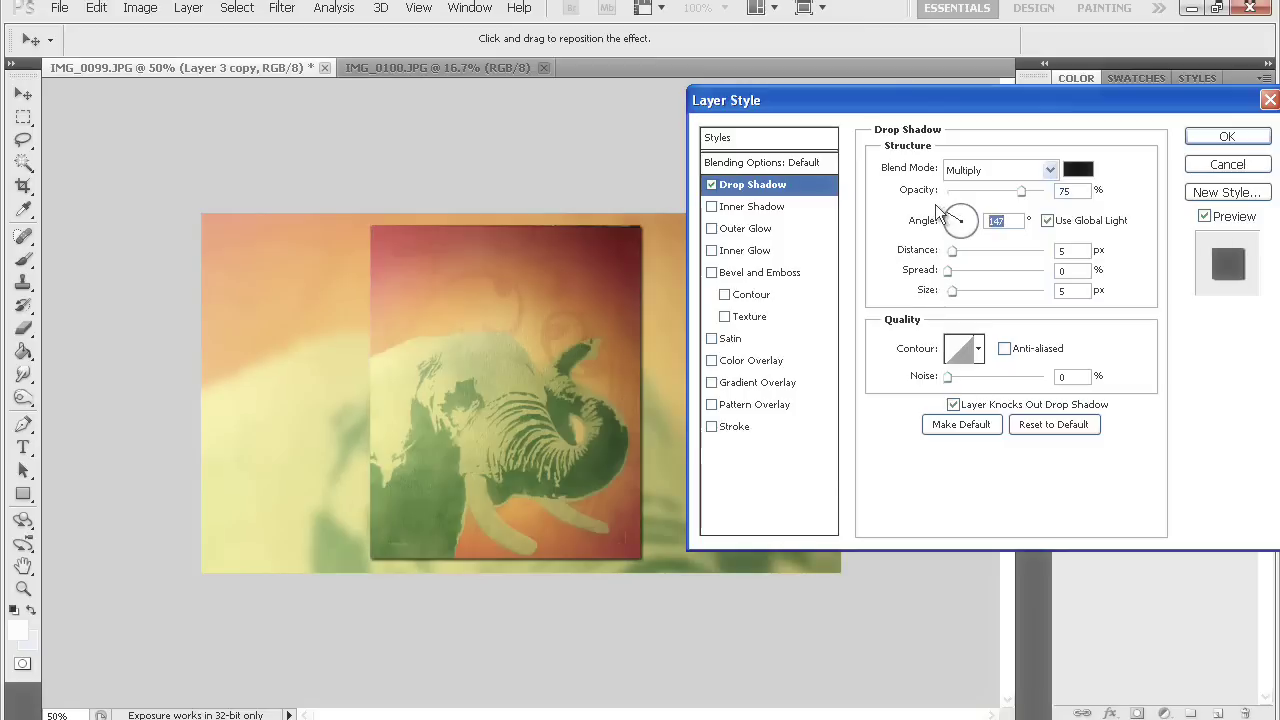
click(955, 222)
drag(955, 222, 959, 250)
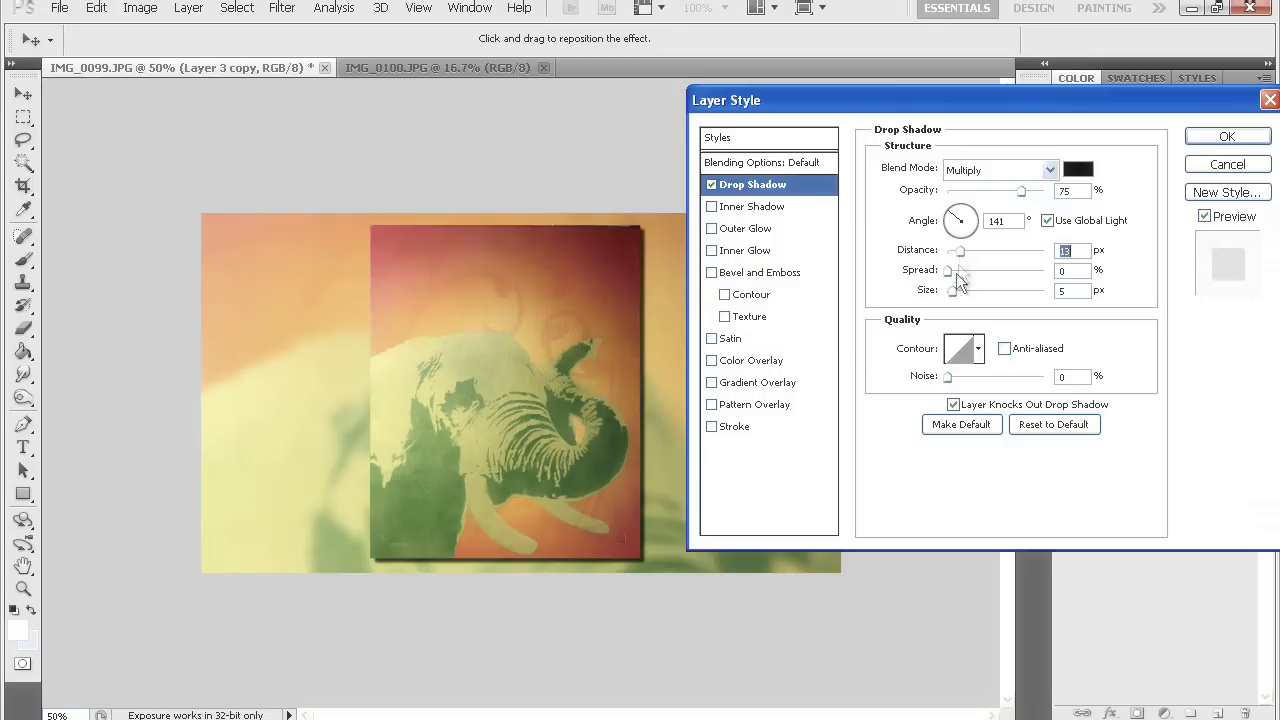
drag(952, 290, 958, 289)
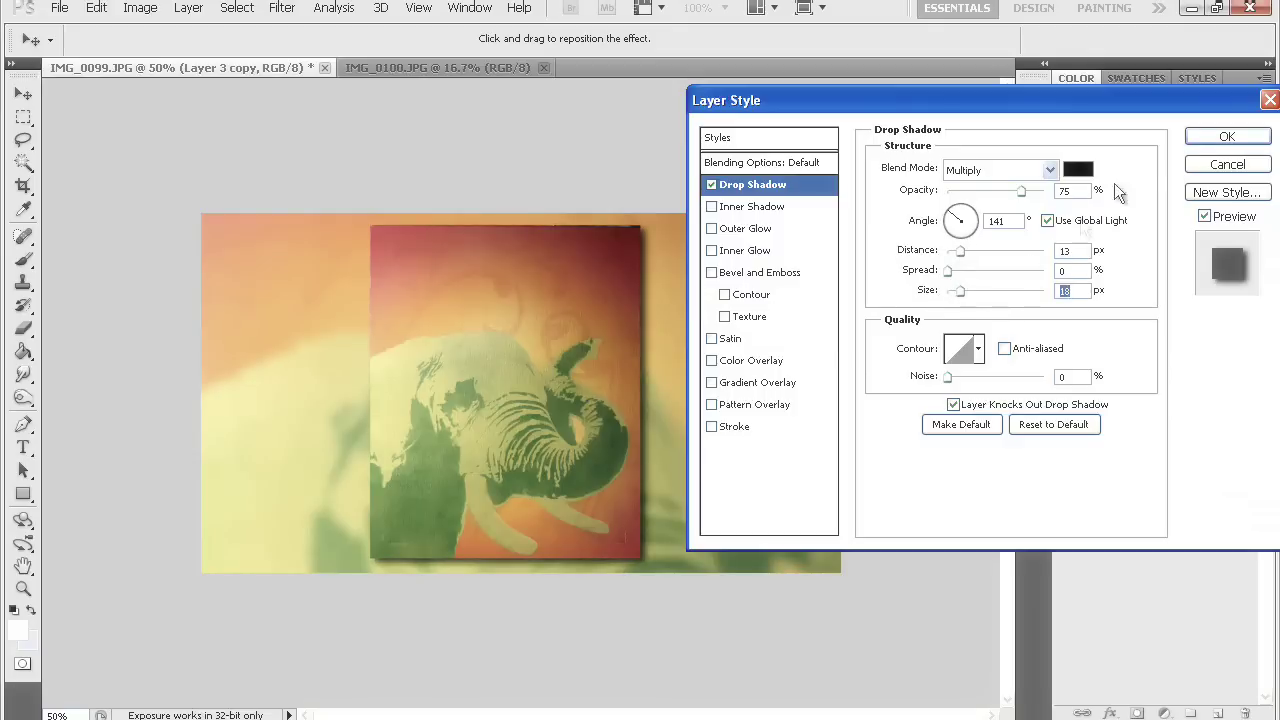
click(1226, 137)
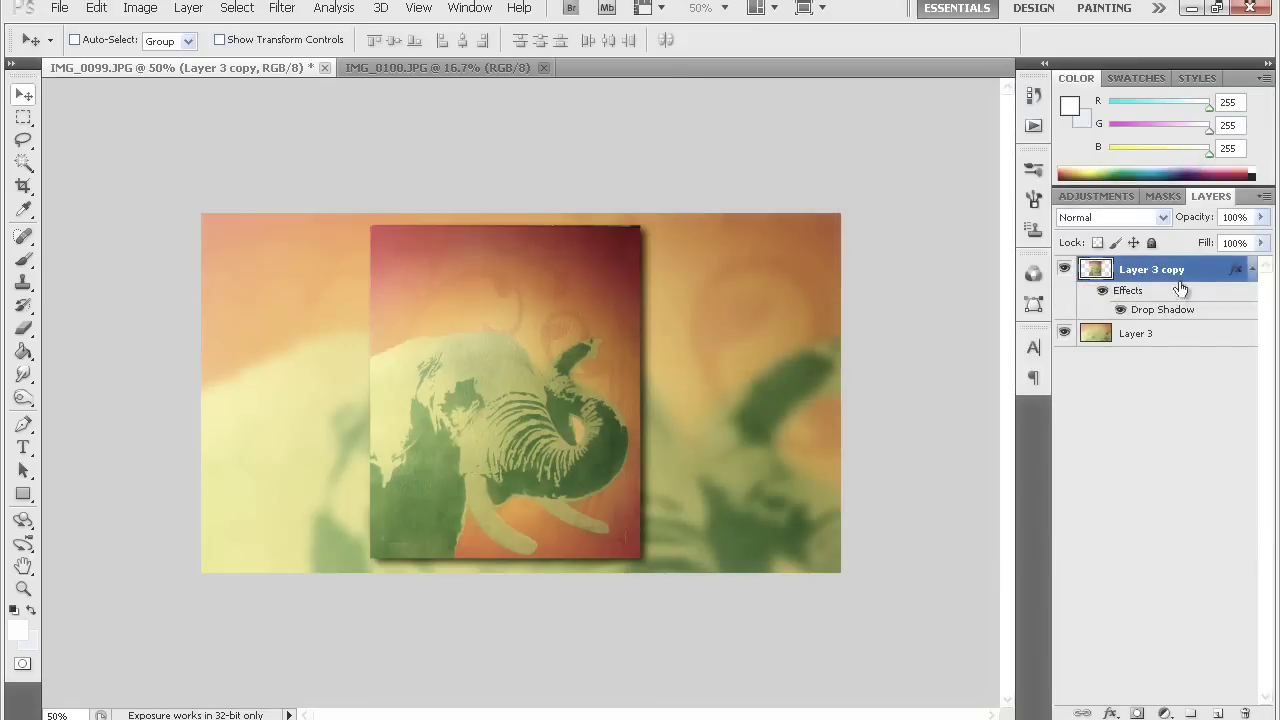
On Layer 3, drag a large elliptical marquee over the elephant canvas area.
click(1138, 338)
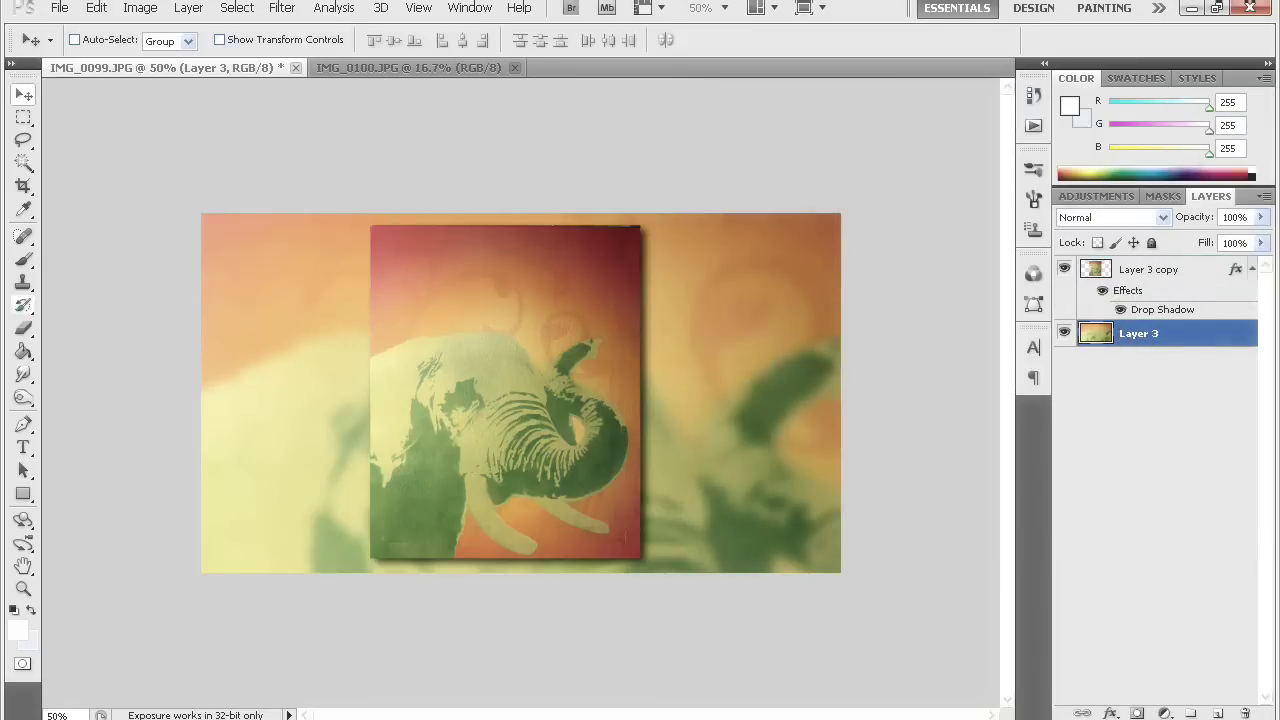
click(24, 118)
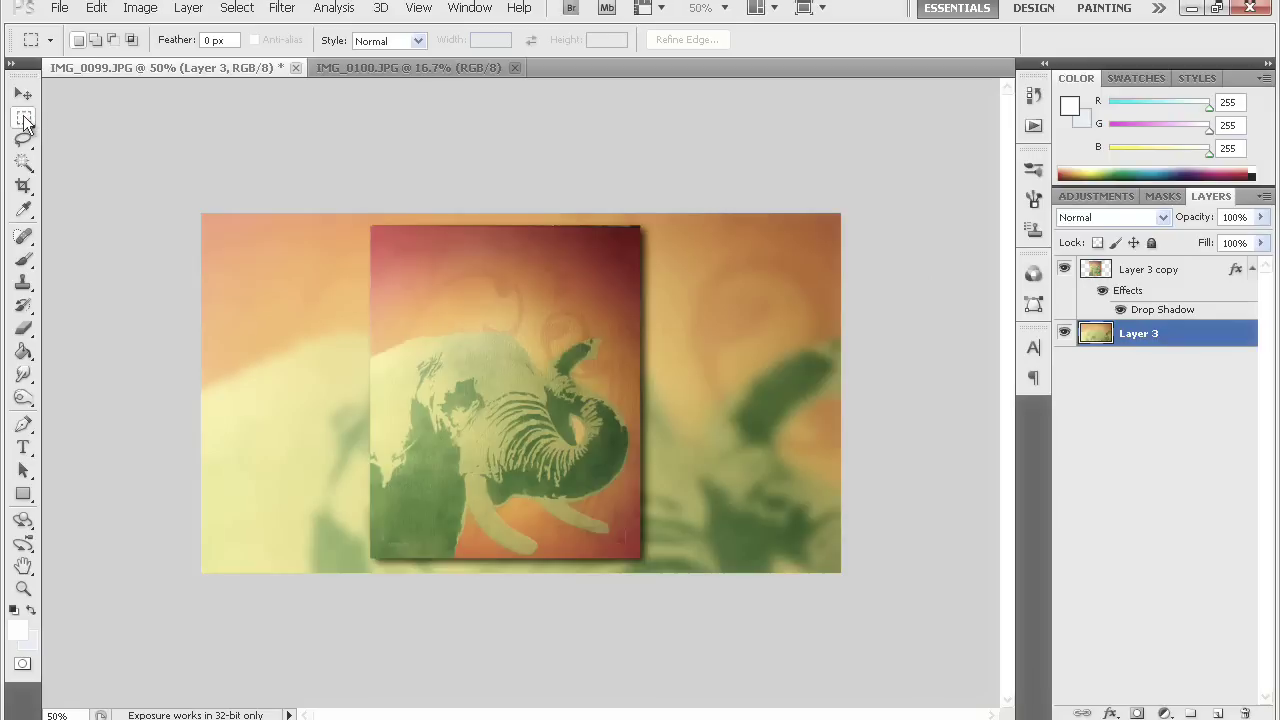
right_click(24, 118)
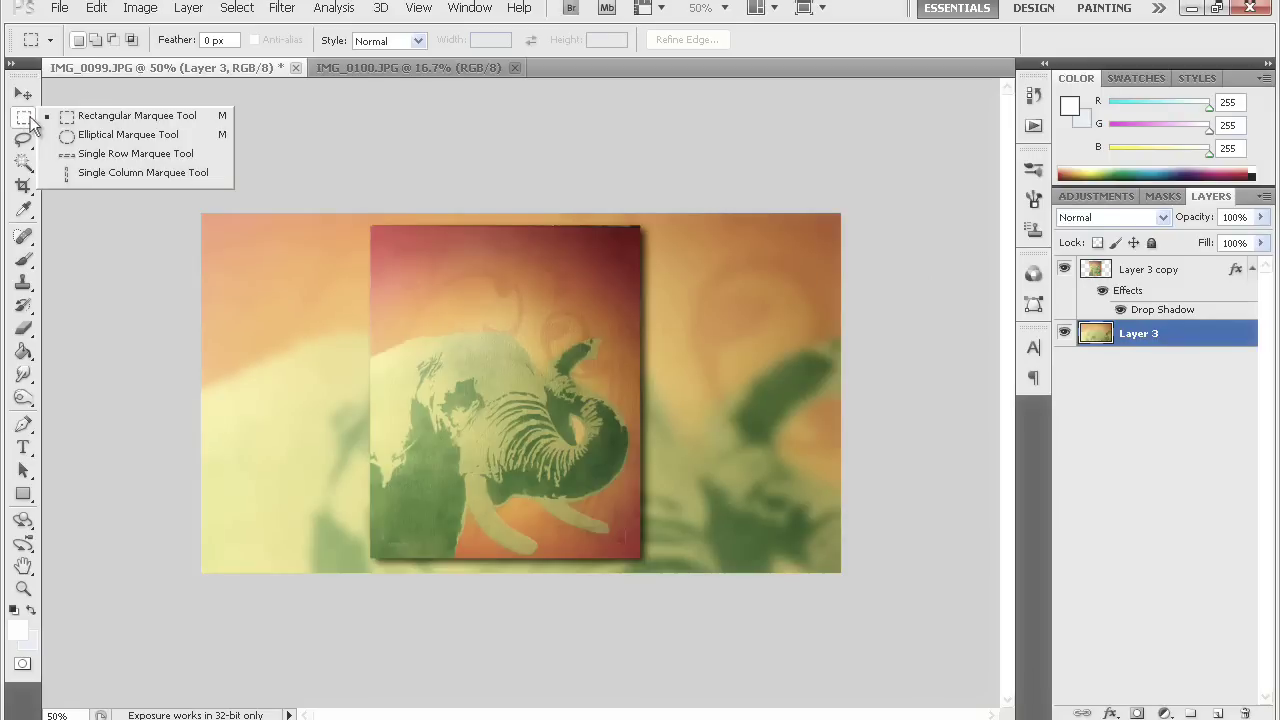
click(88, 137)
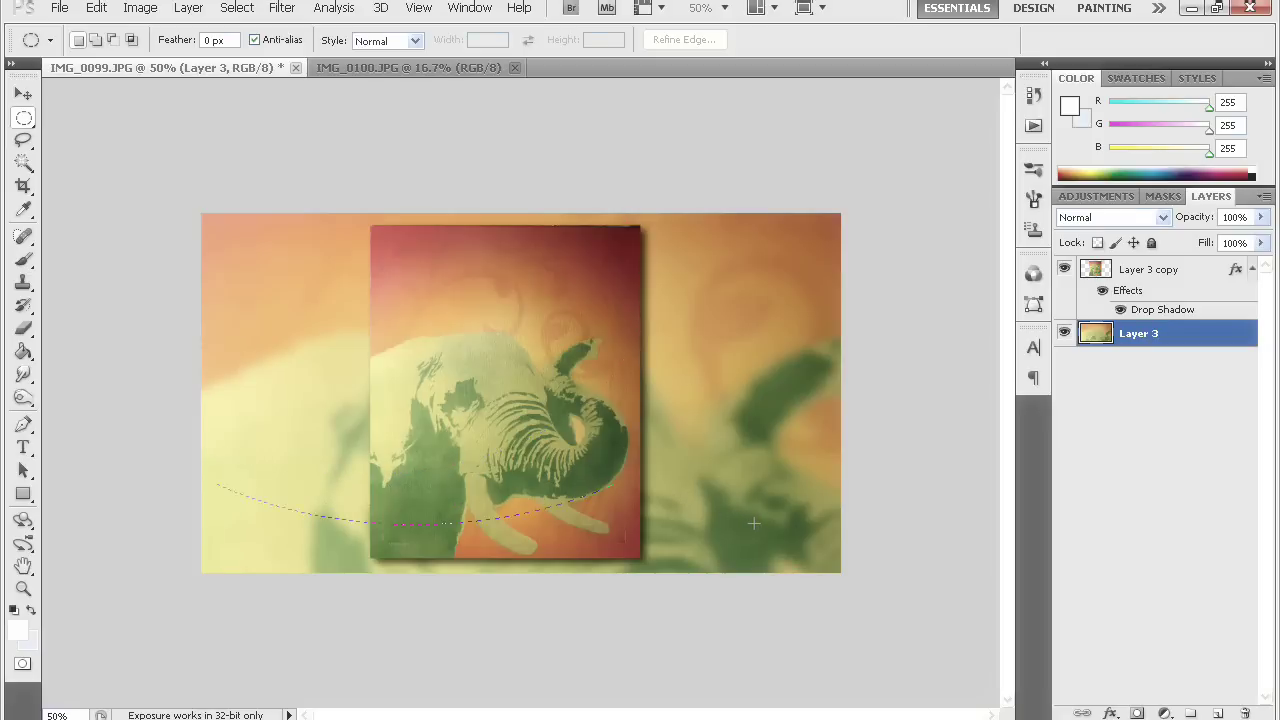
drag(762, 526, 797, 552)
drag(781, 545, 782, 546)
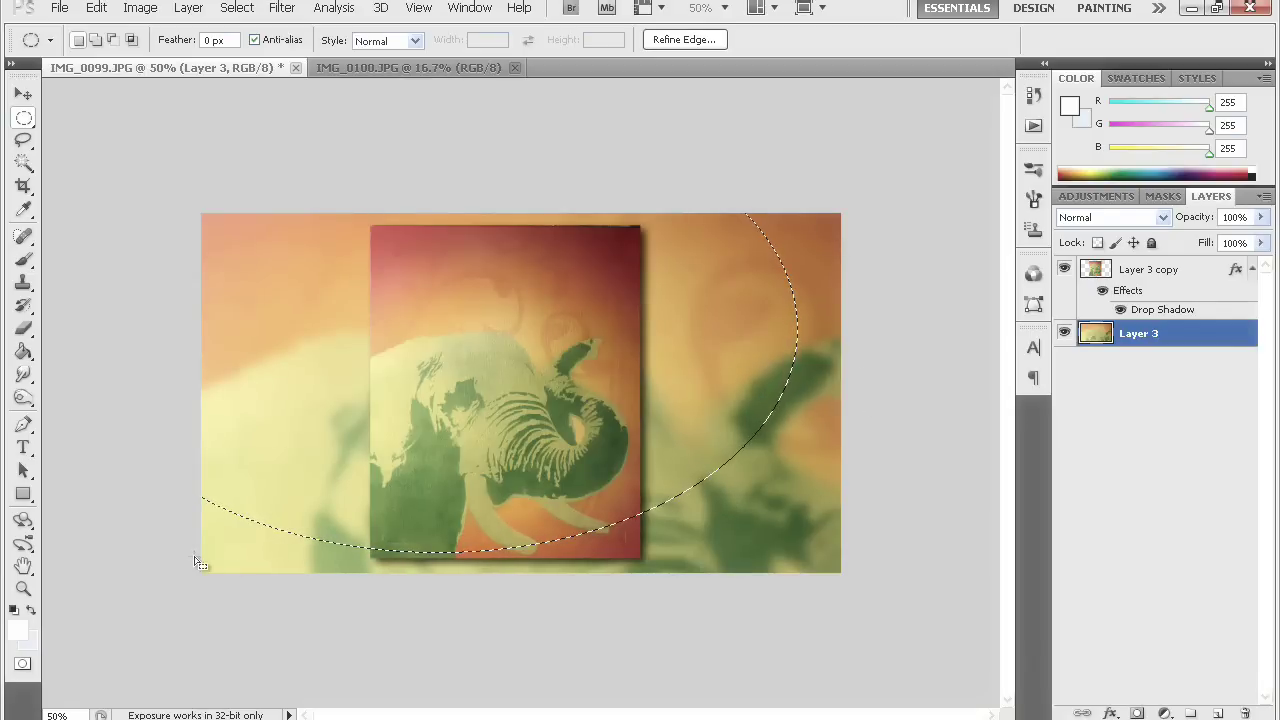
Select the inverse of the oval and give the surroundings a 150-pixel feather.
right_click(643, 374)
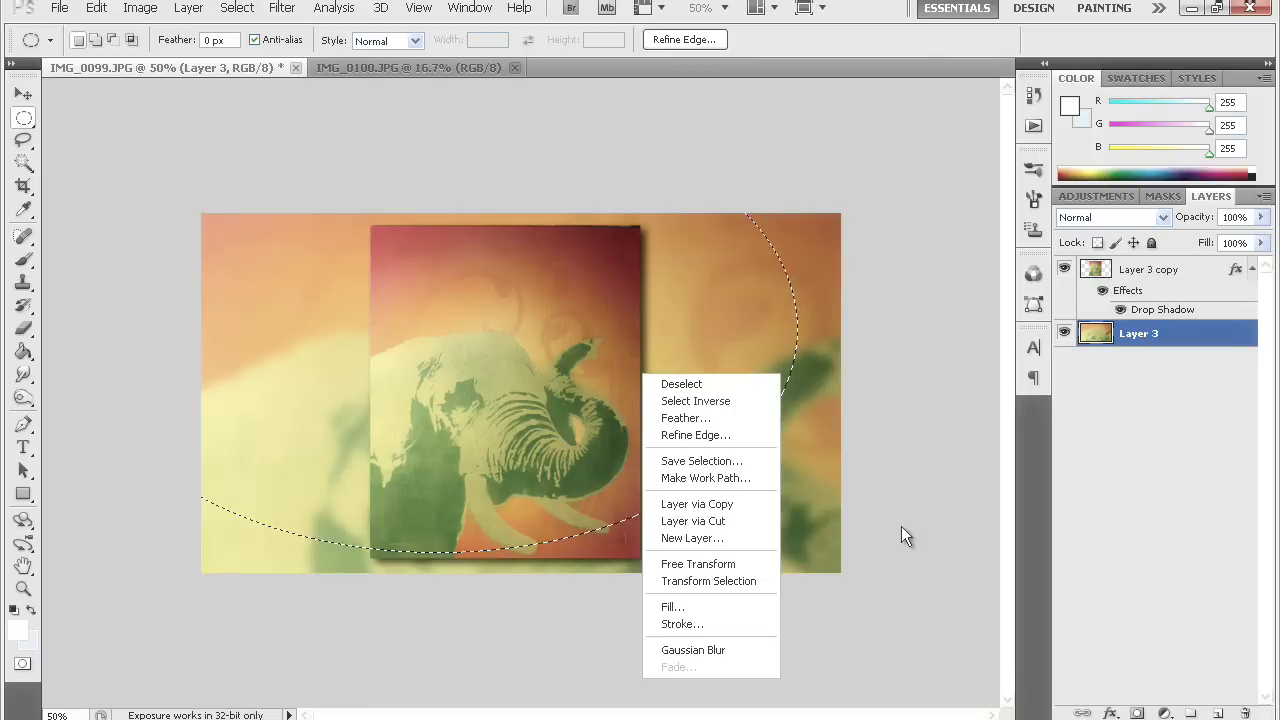
click(702, 402)
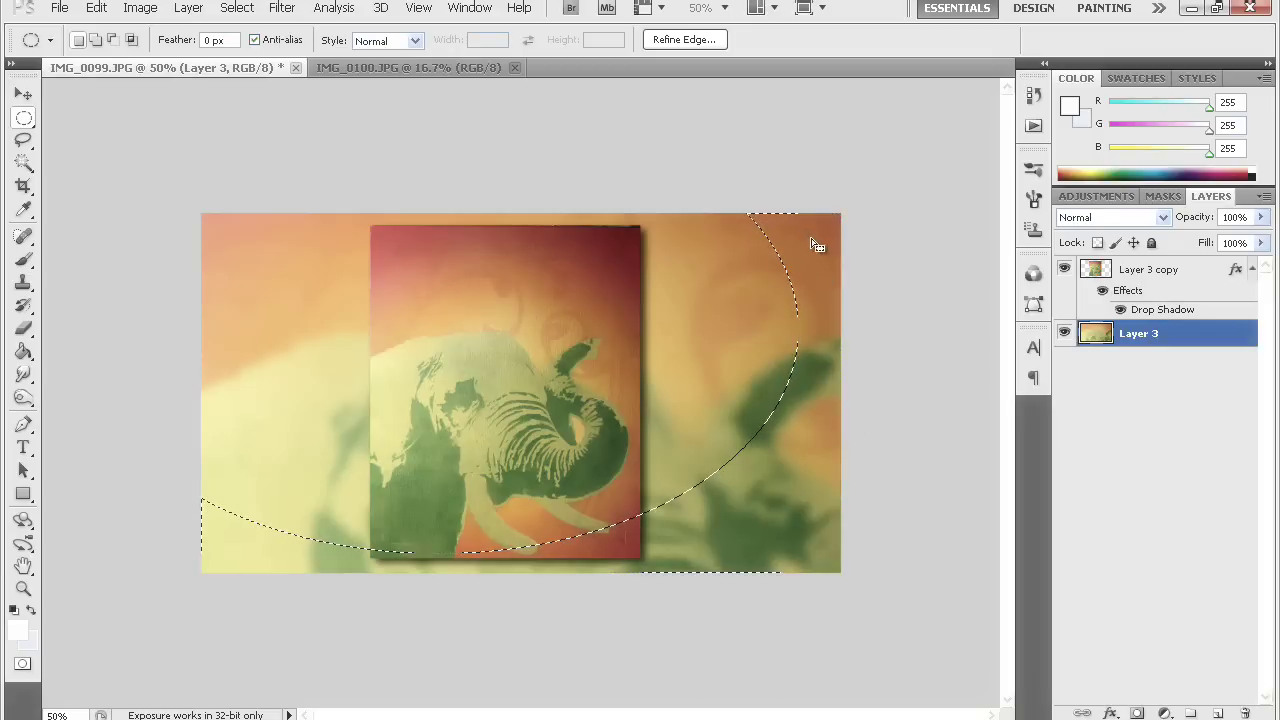
right_click(645, 374)
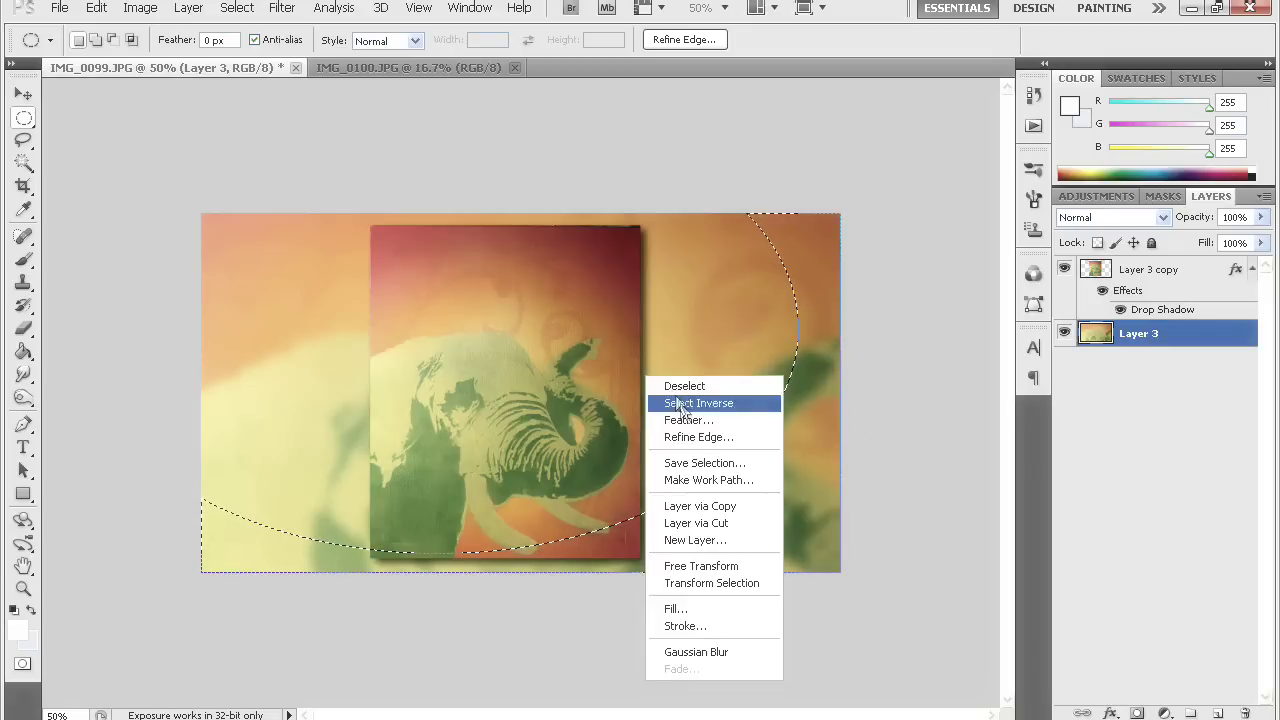
key(Up)
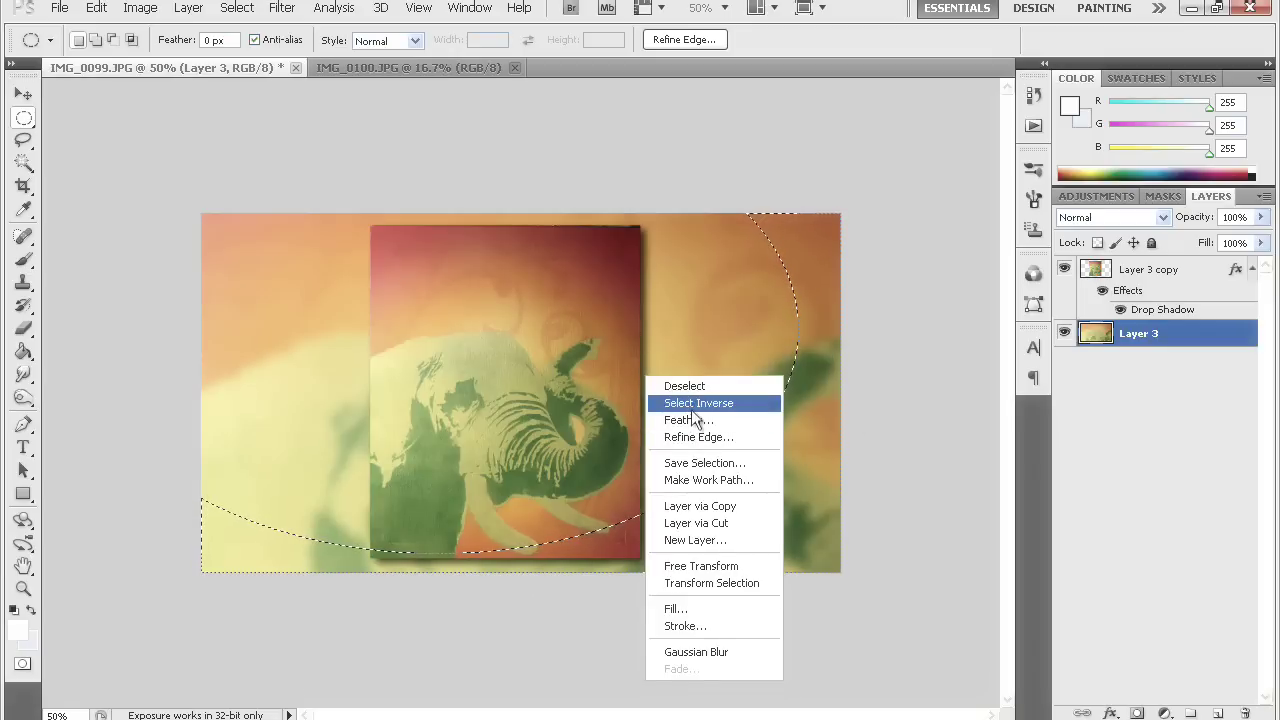
click(693, 419)
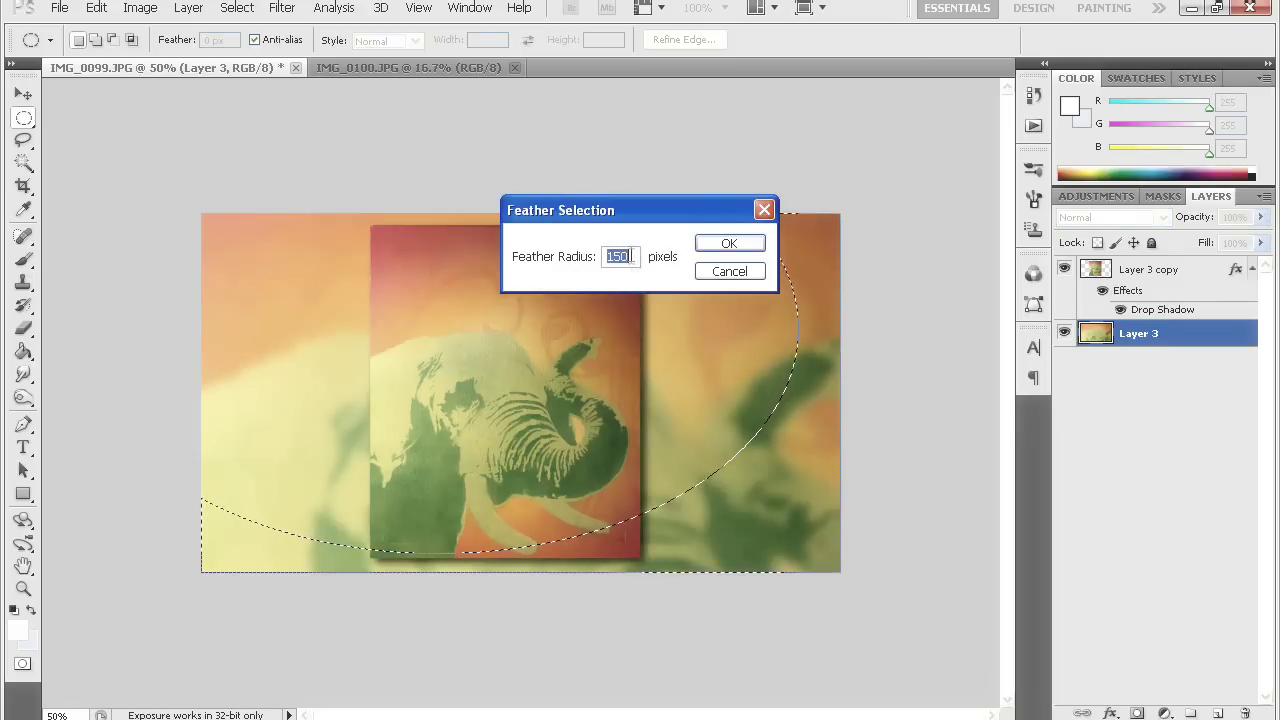
click(716, 247)
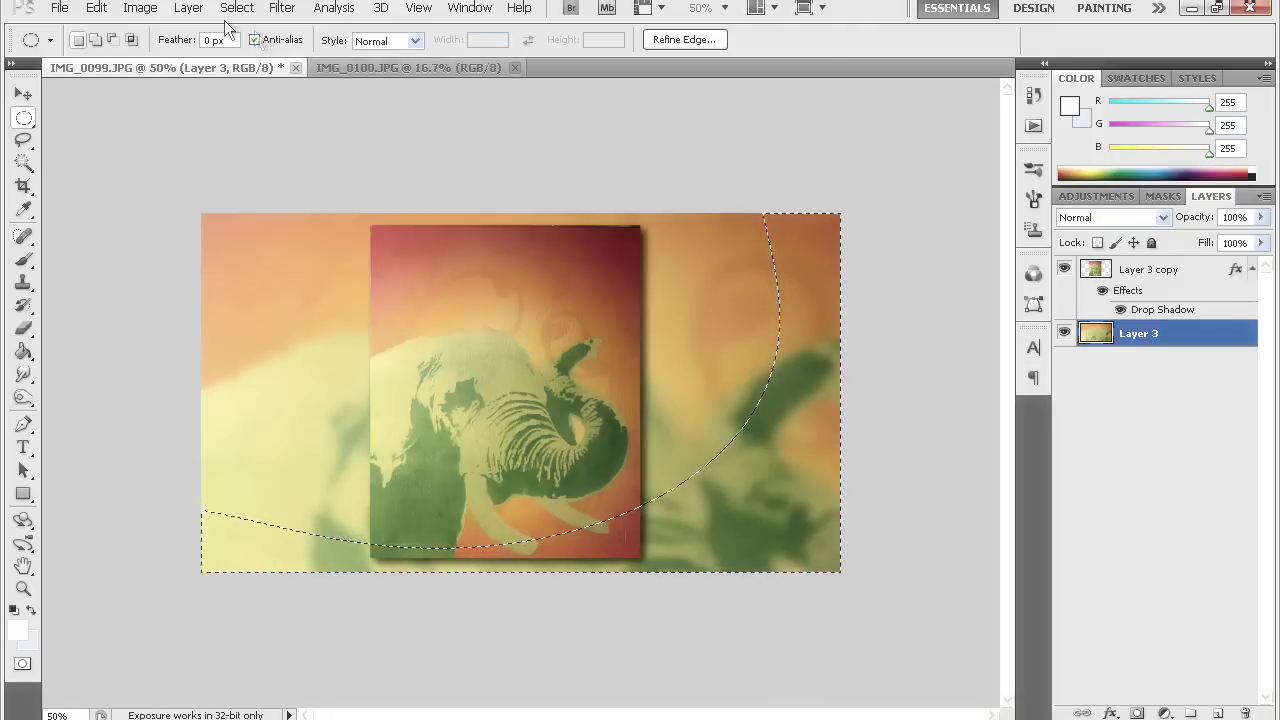
click(138, 8)
mouse_move(164, 54)
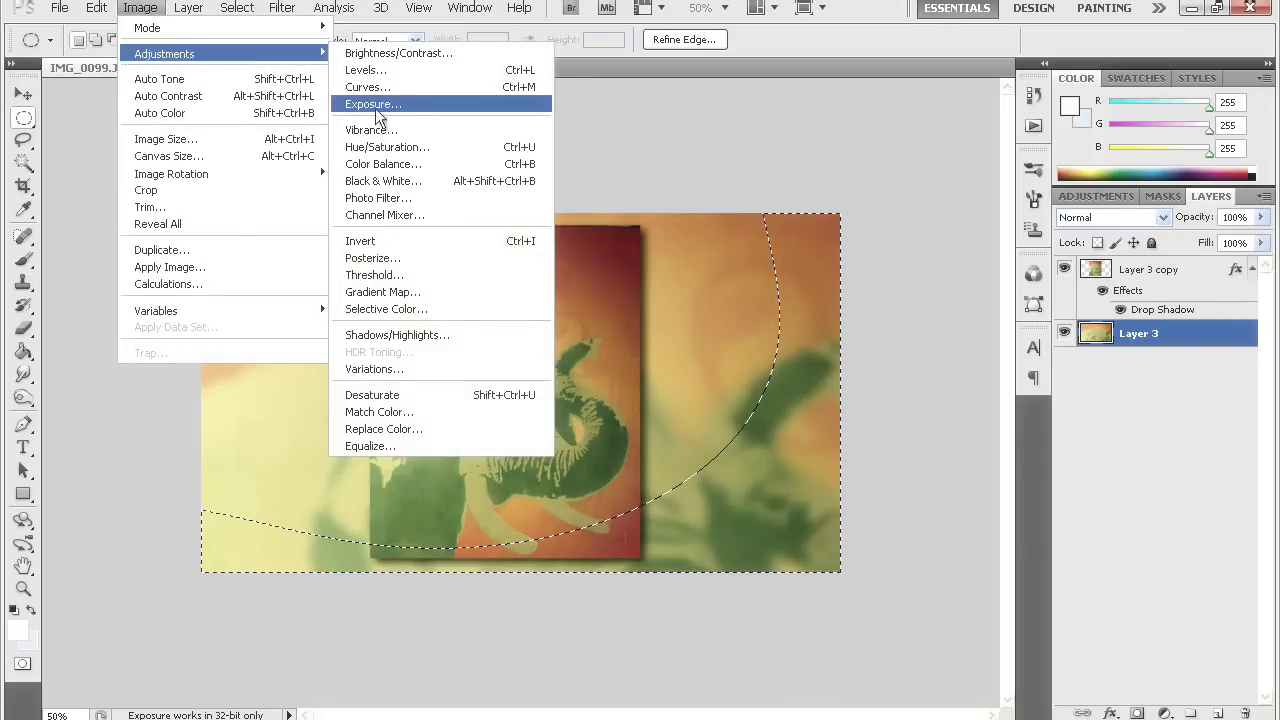
Lower the Exposure gamma correction to darken the feathered surroundings into a vignette.
click(373, 104)
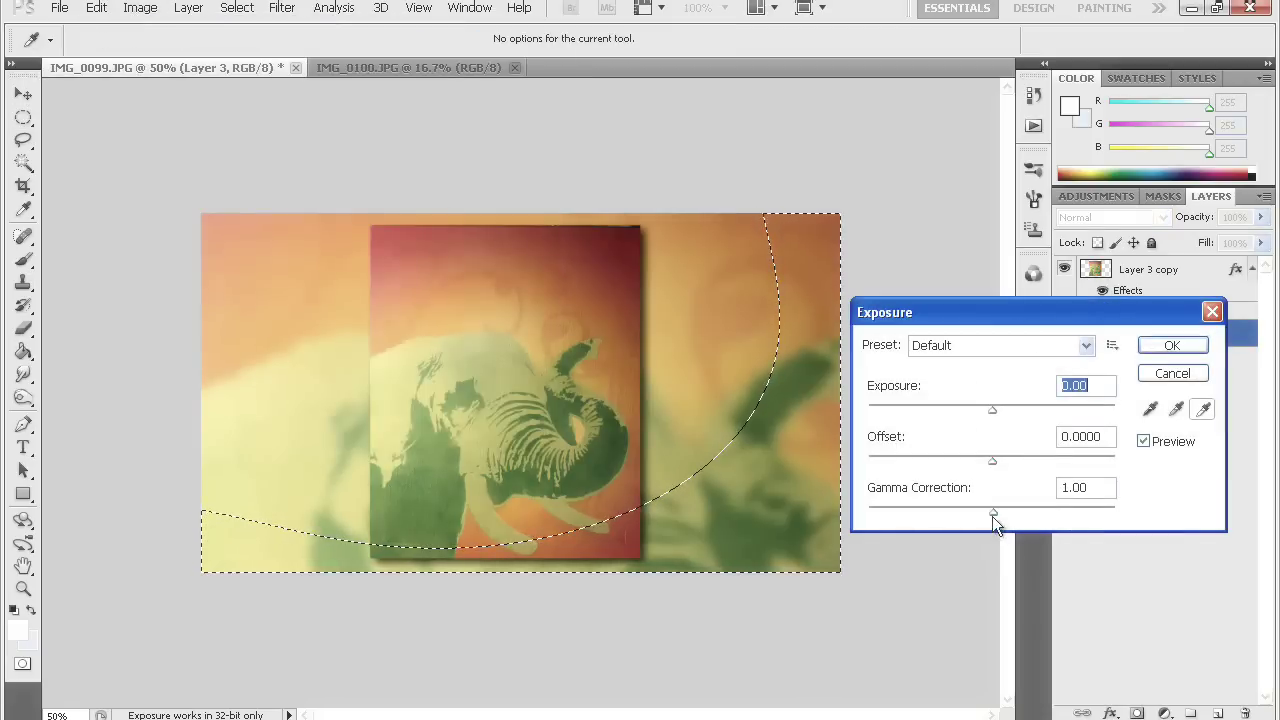
drag(991, 509, 1009, 511)
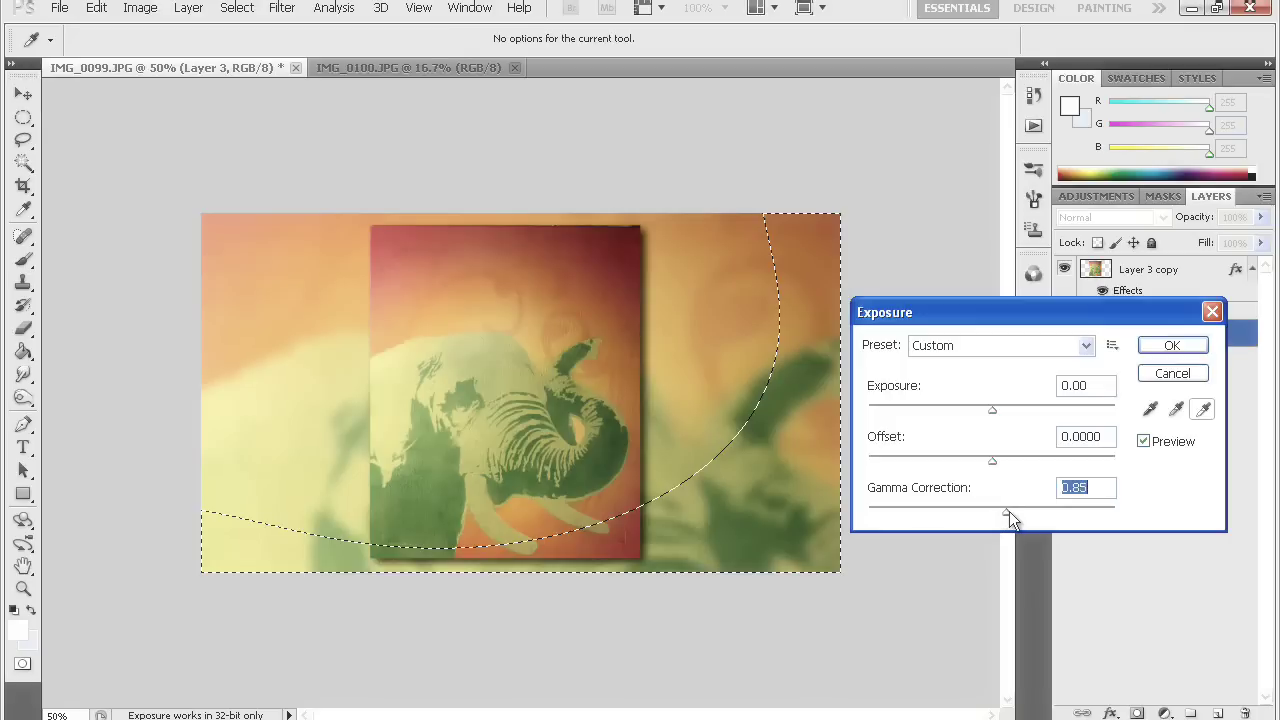
mouse_move(1010, 511)
mouse_down()
mouse_move(1033, 511)
mouse_move(1022, 509)
mouse_up()
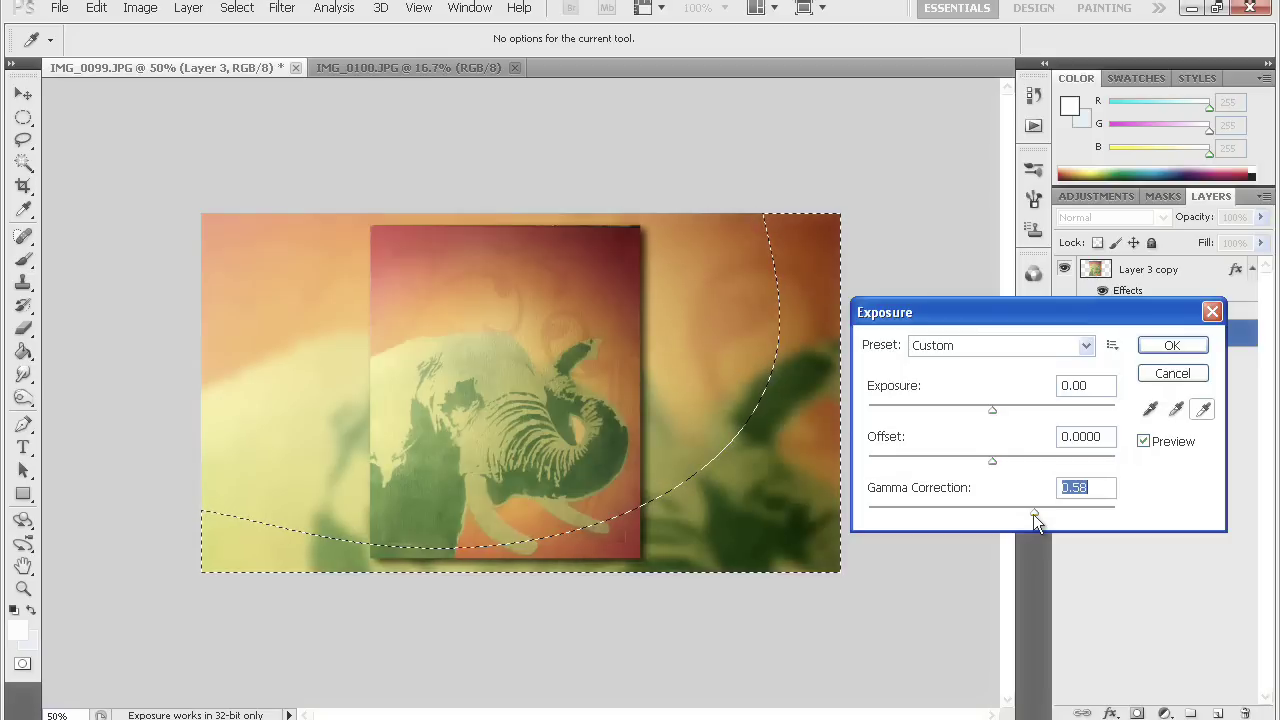
click(1166, 348)
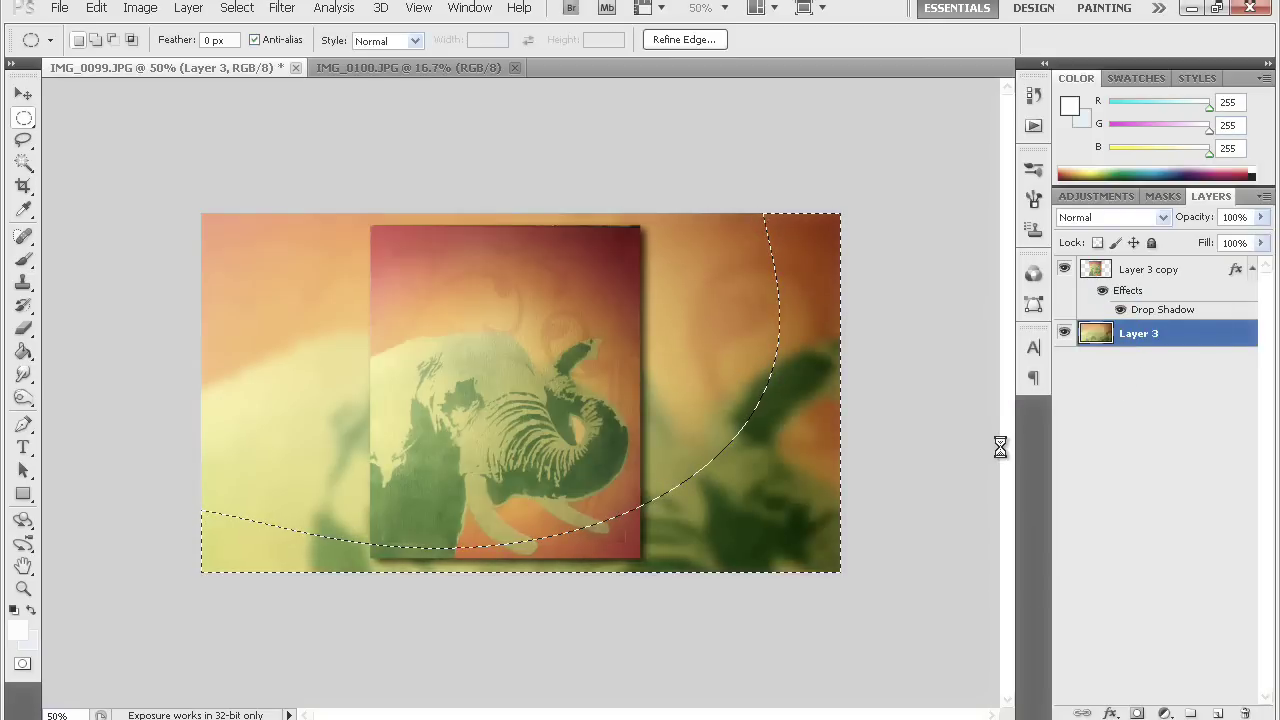
Select the Layer 3 copy layer, keeping the current selection active.
click(1151, 278)
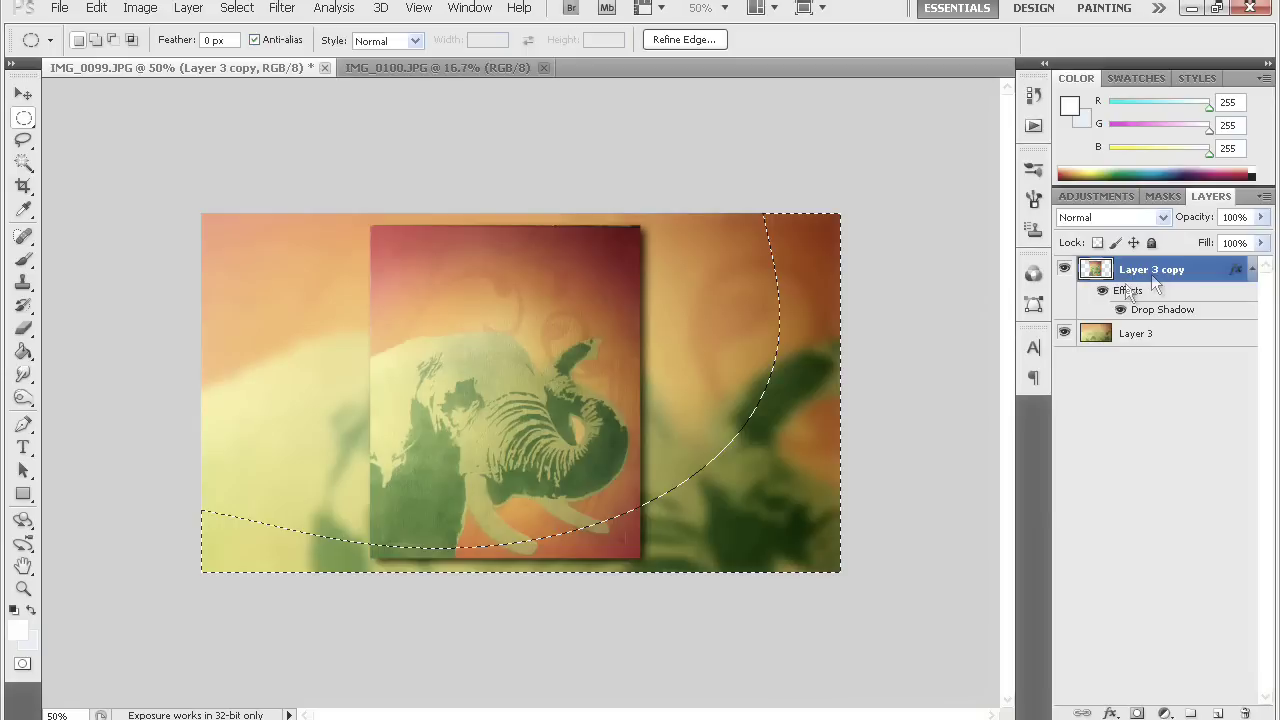
click(190, 168)
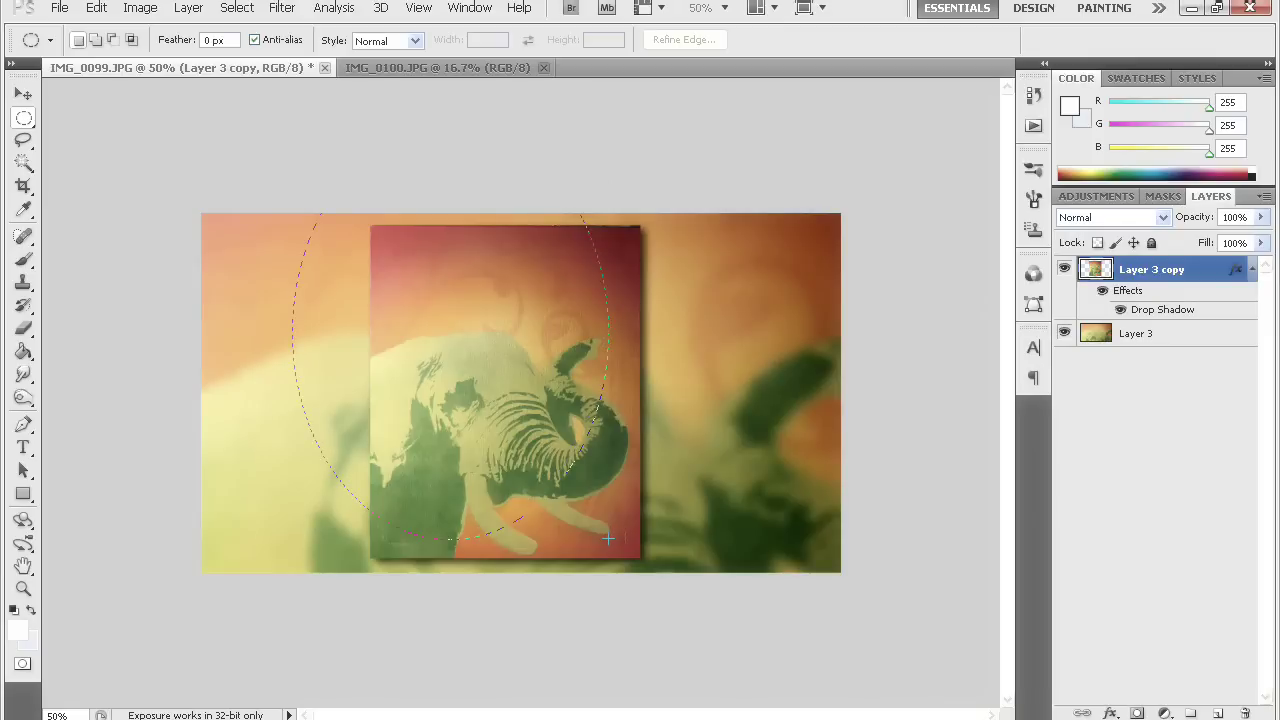
key(ctrl+z)
right_click(560, 392)
key(Escape)
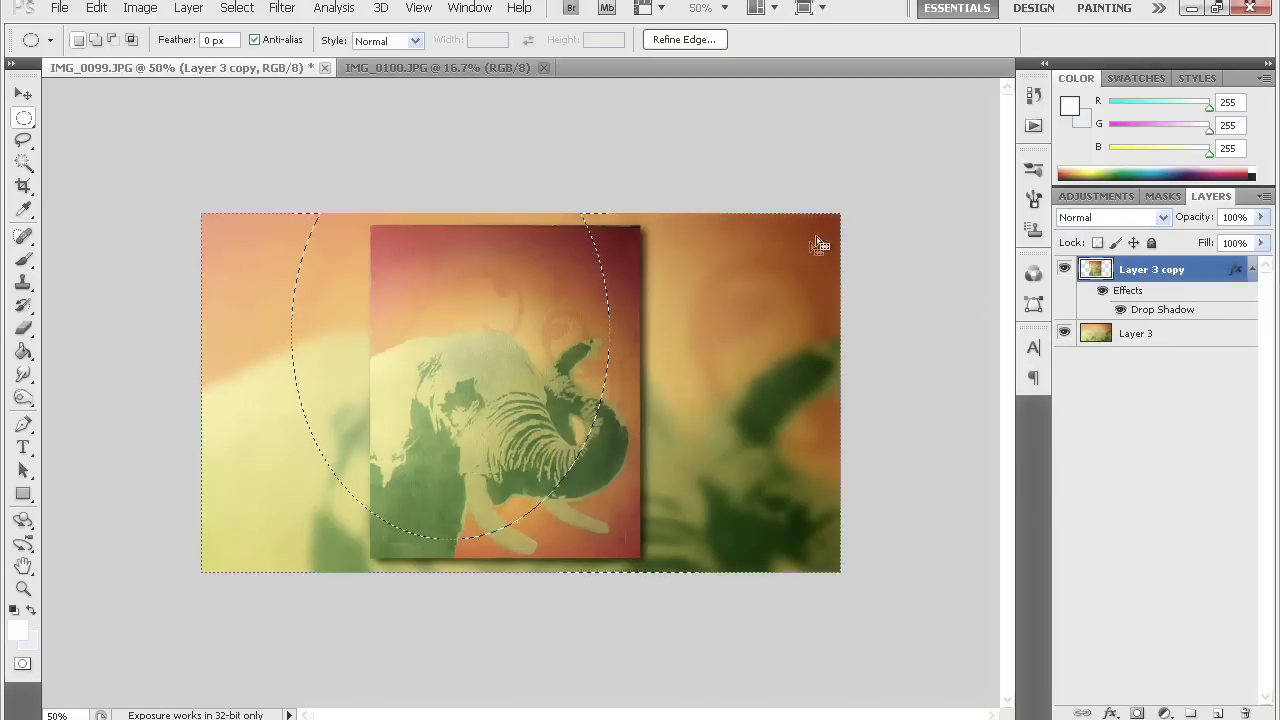
Brighten the selection's midtones with an Exposure gamma change, then feather its edge.
click(140, 8)
mouse_move(165, 55)
click(383, 106)
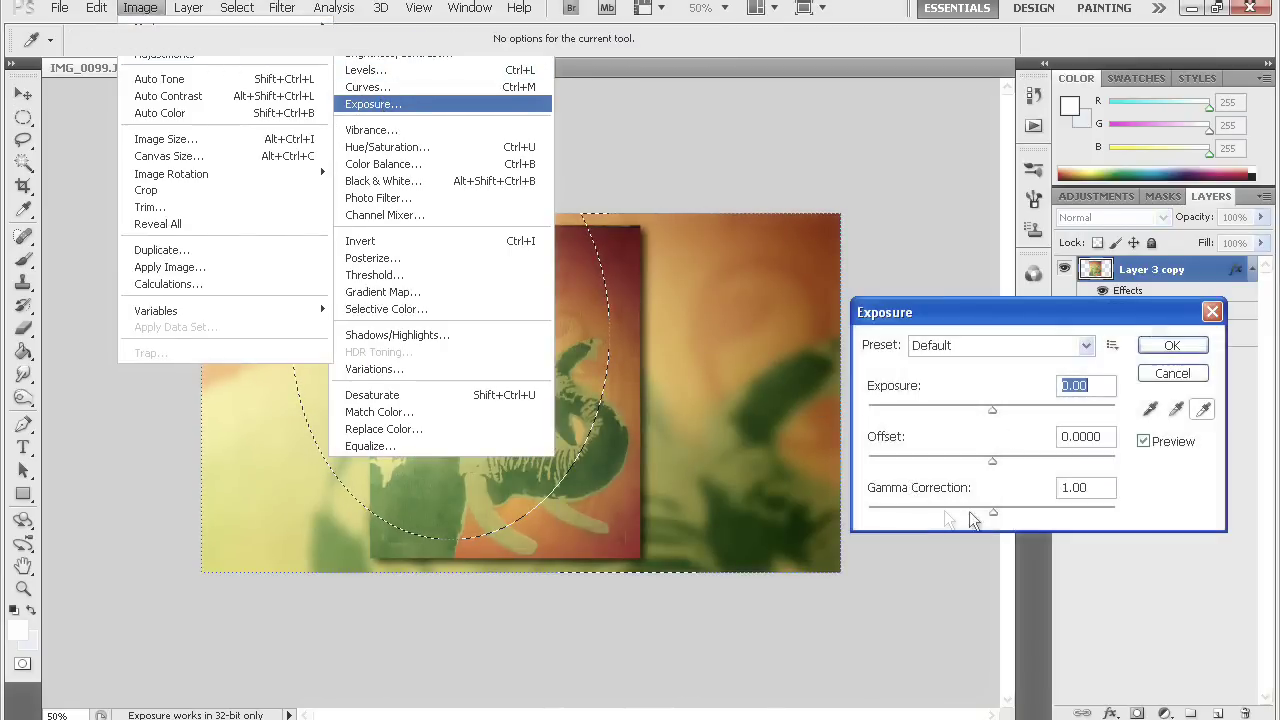
drag(990, 513, 1000, 510)
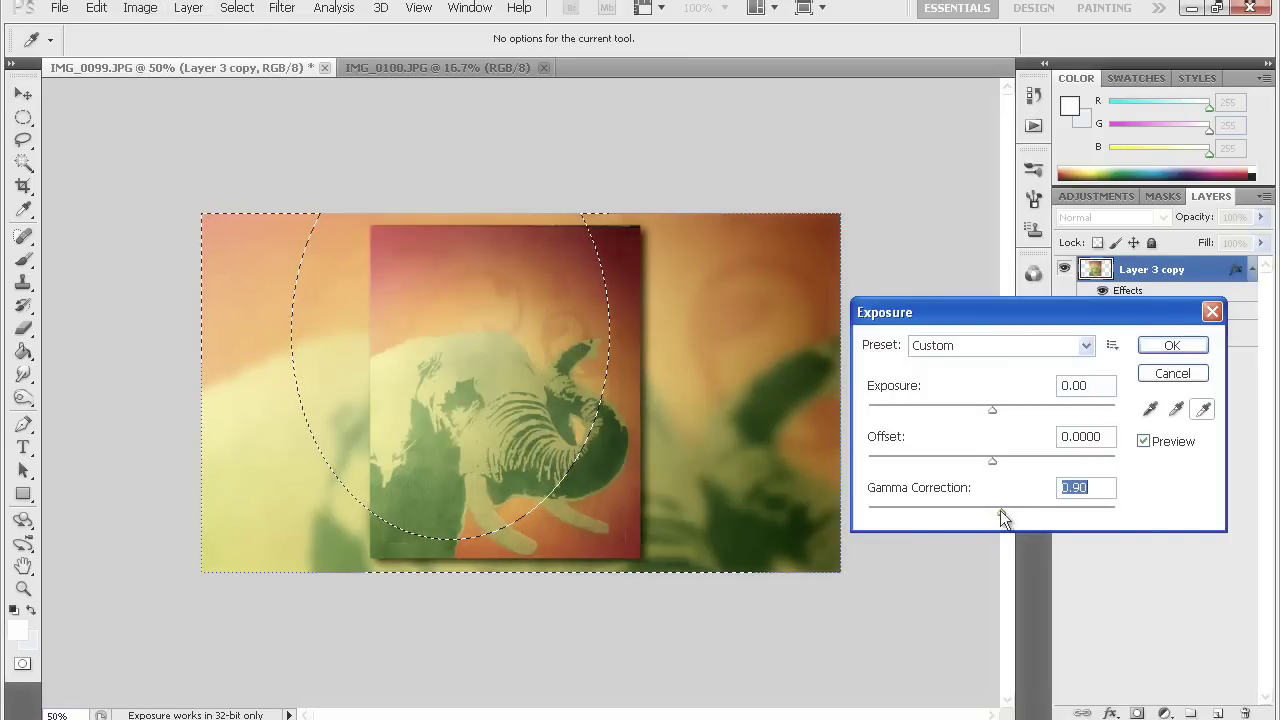
click(1163, 377)
right_click(595, 346)
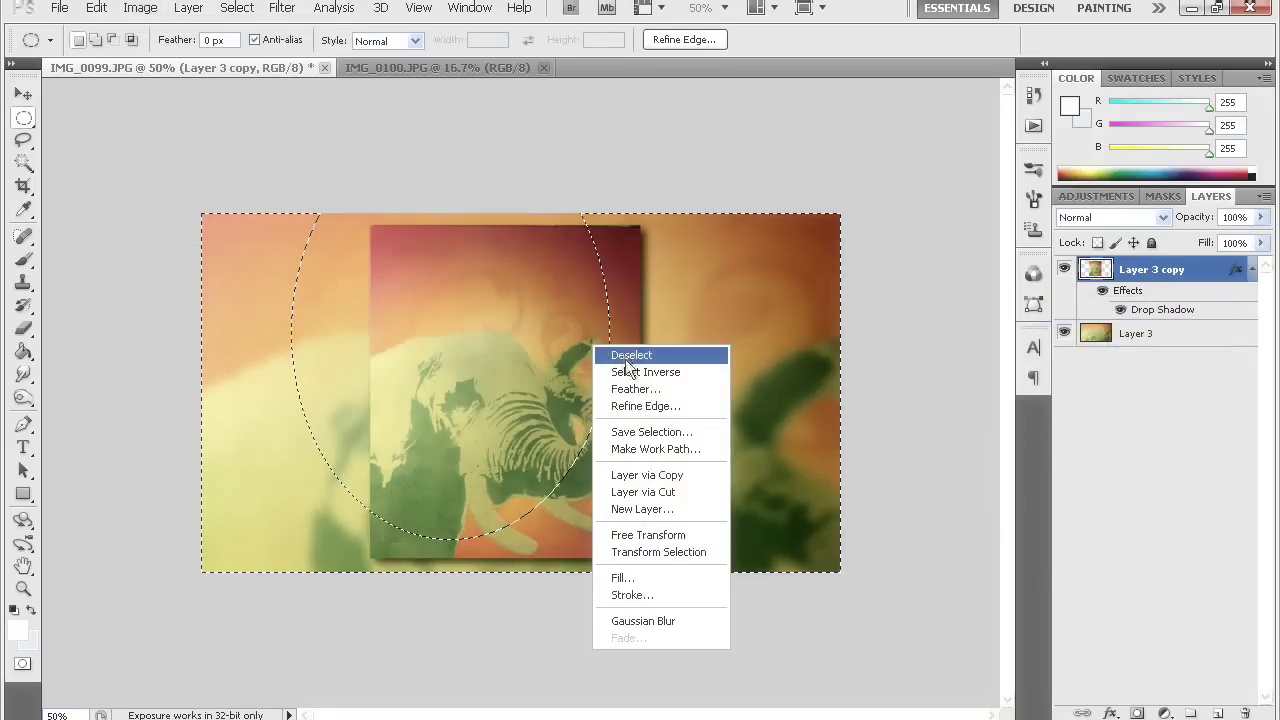
click(632, 390)
click(729, 243)
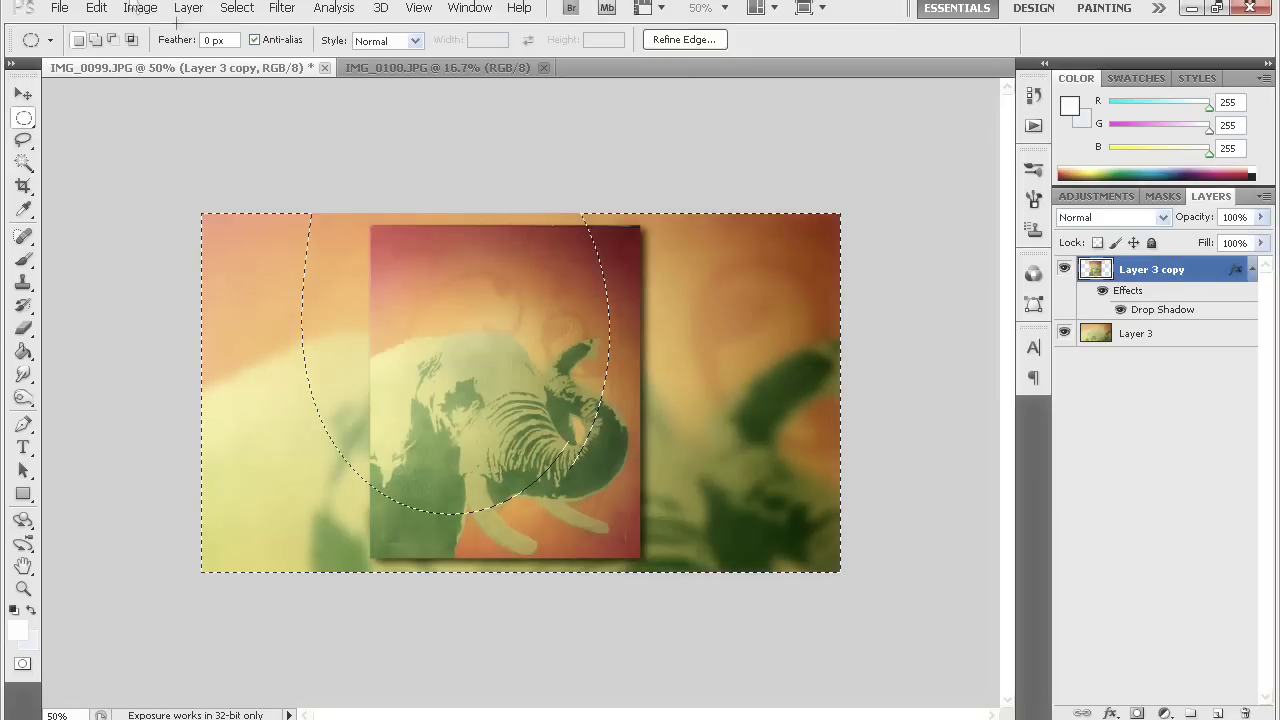
Brighten the feathered area with an Exposure gamma of about 0.83, then deselect.
click(140, 7)
mouse_move(165, 56)
click(604, 107)
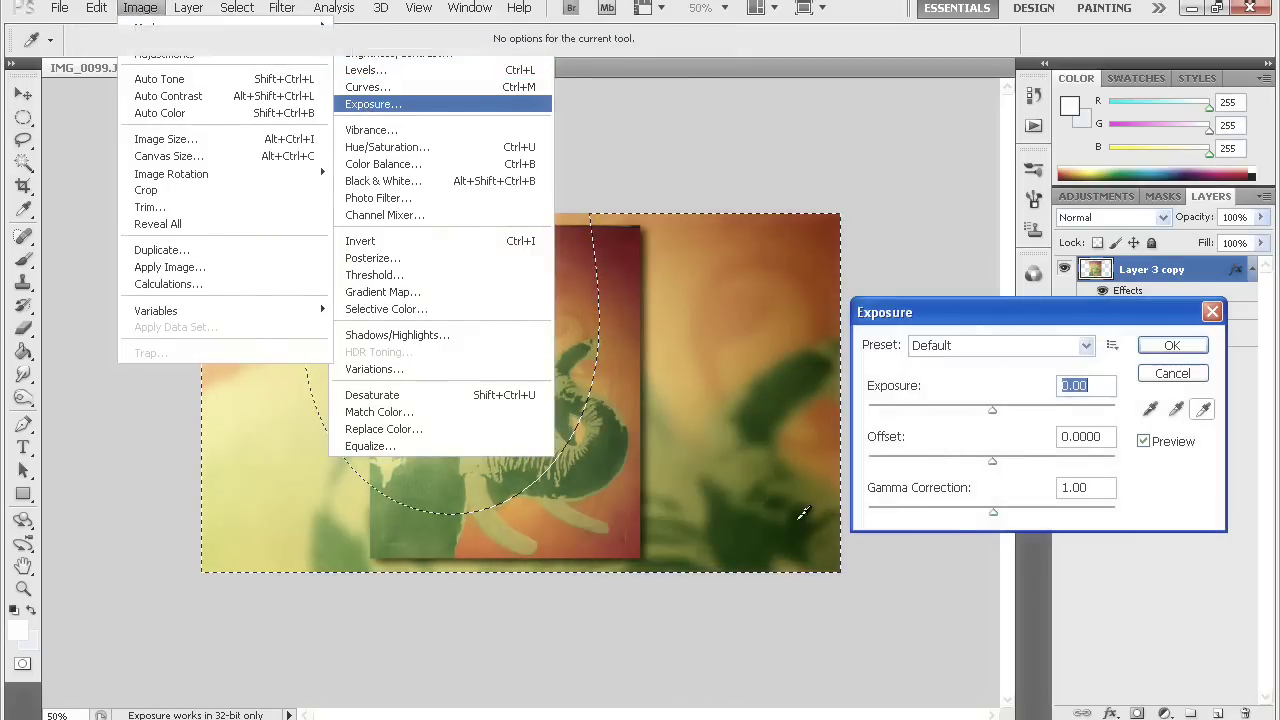
drag(995, 515, 1008, 515)
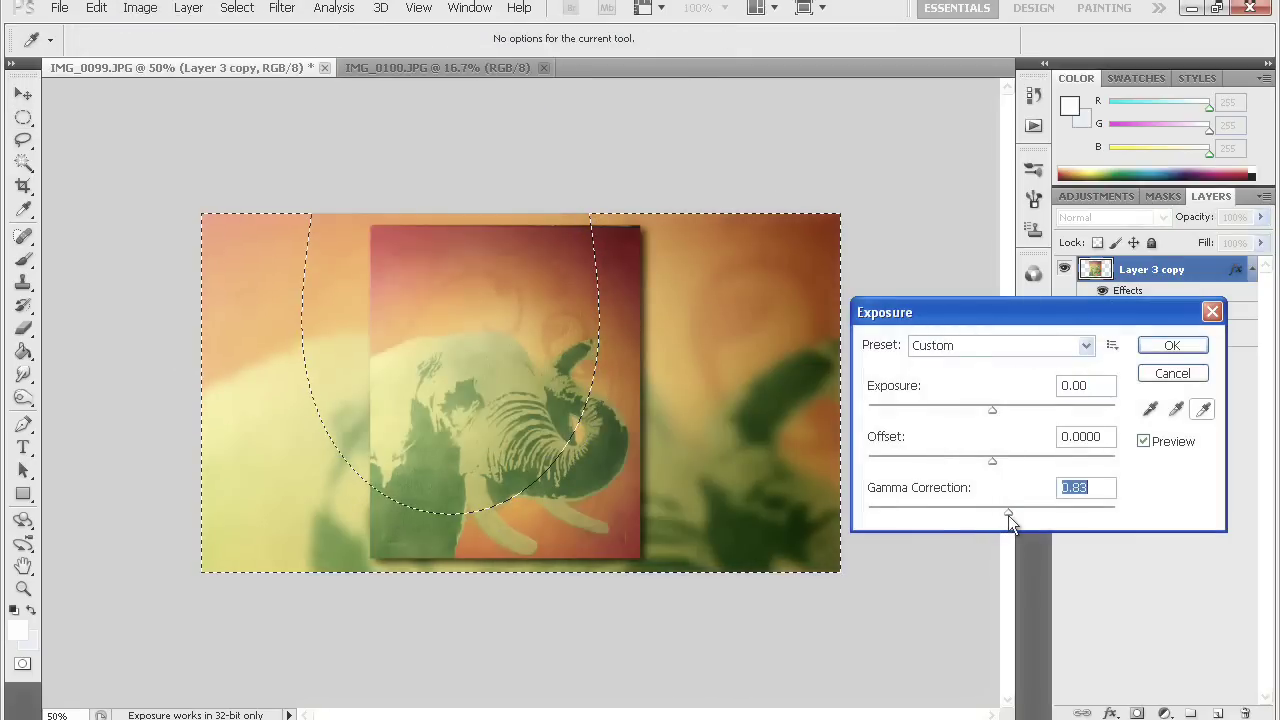
click(1172, 345)
click(23, 164)
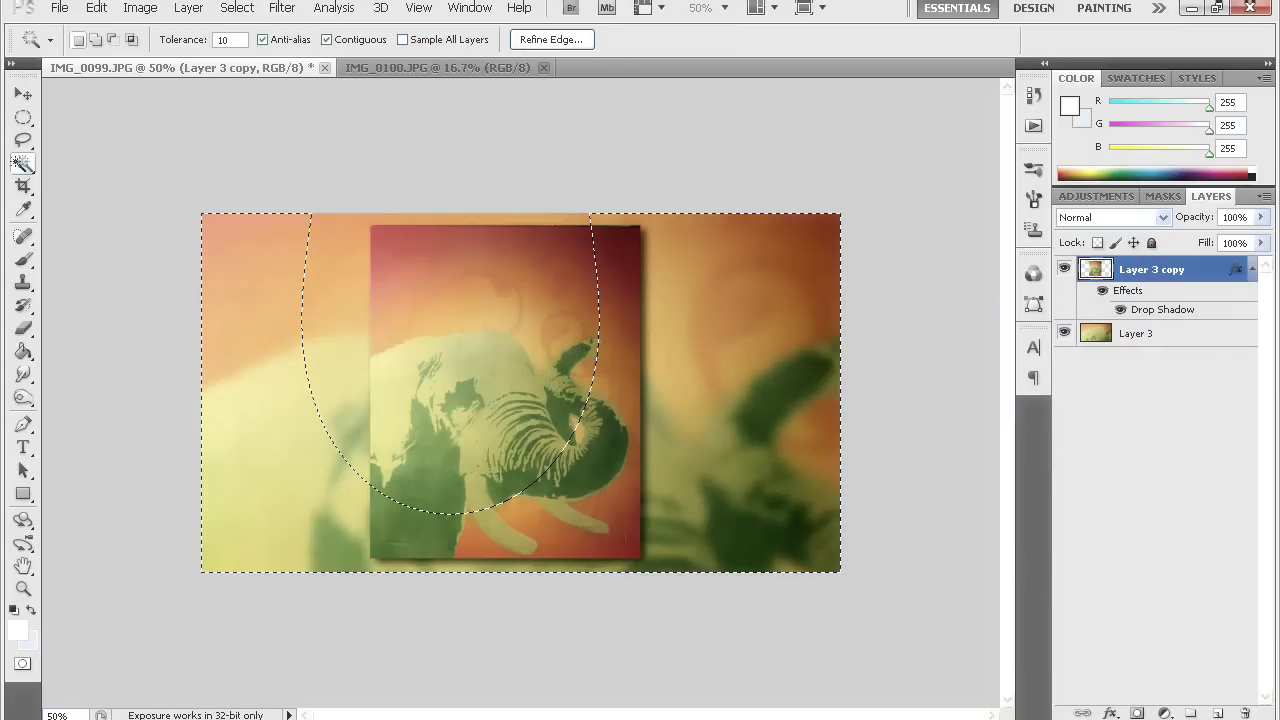
key(ctrl+d)
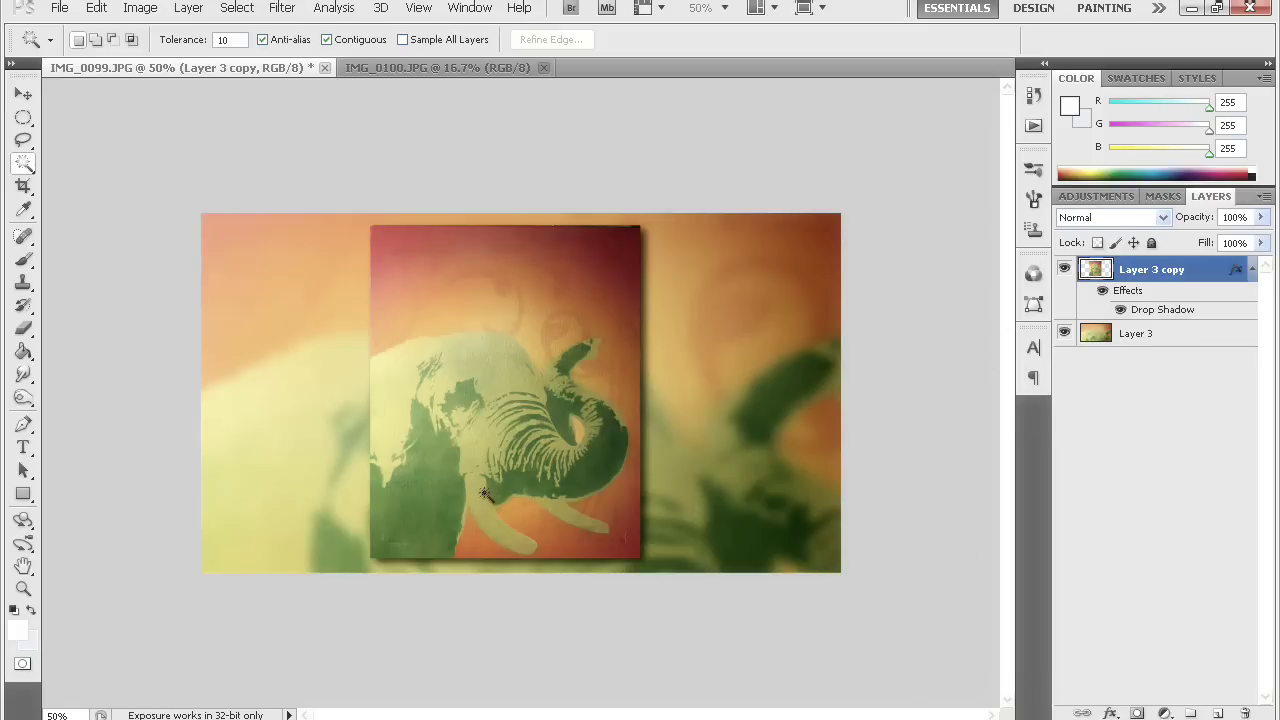
Switch to the IMG_0100.JPG document.
click(401, 67)
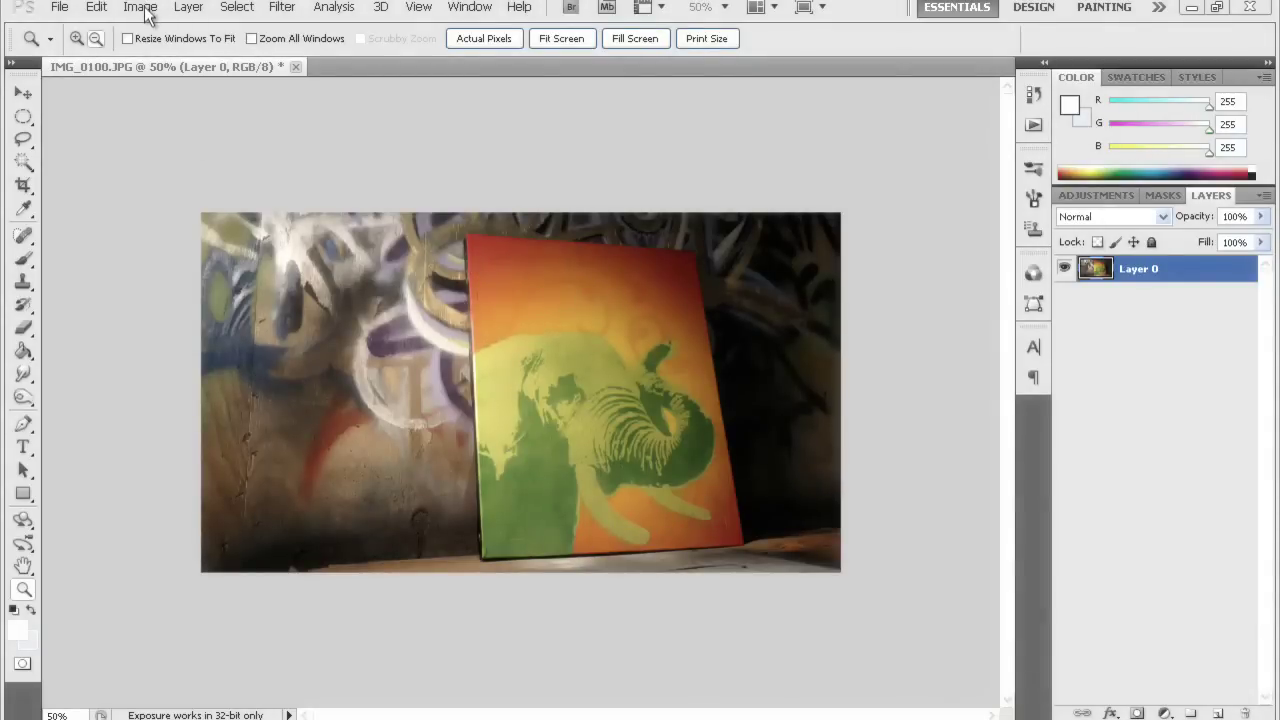
Open the Image adjustments menu and close it without changing anything.
click(143, 8)
mouse_move(164, 53)
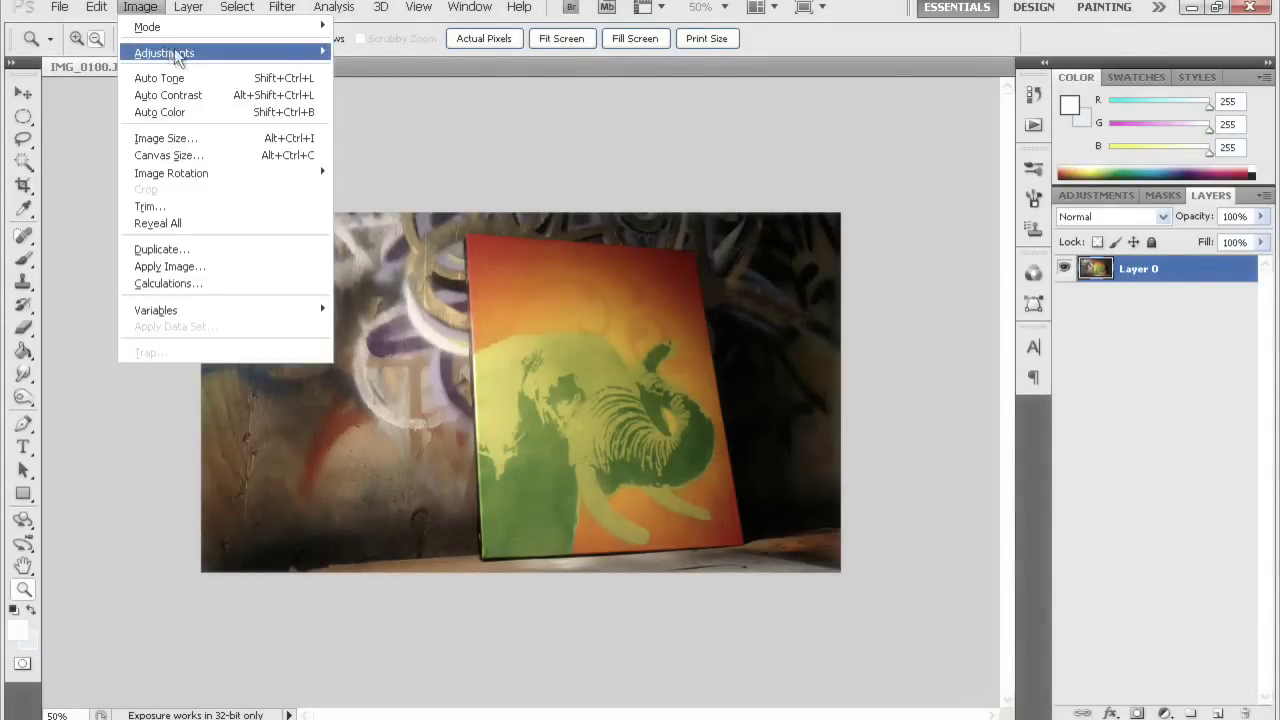
click(385, 56)
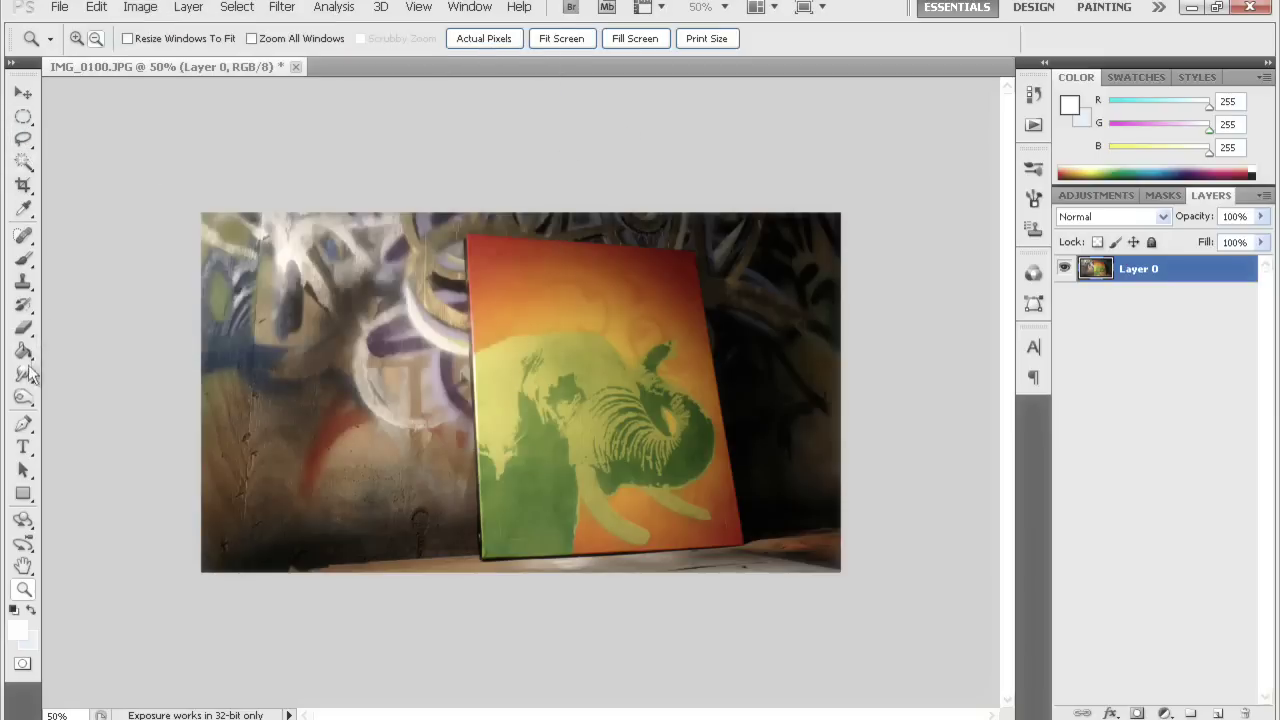
Draw a closed Pen path through the elephant canvas's four corners.
click(23, 424)
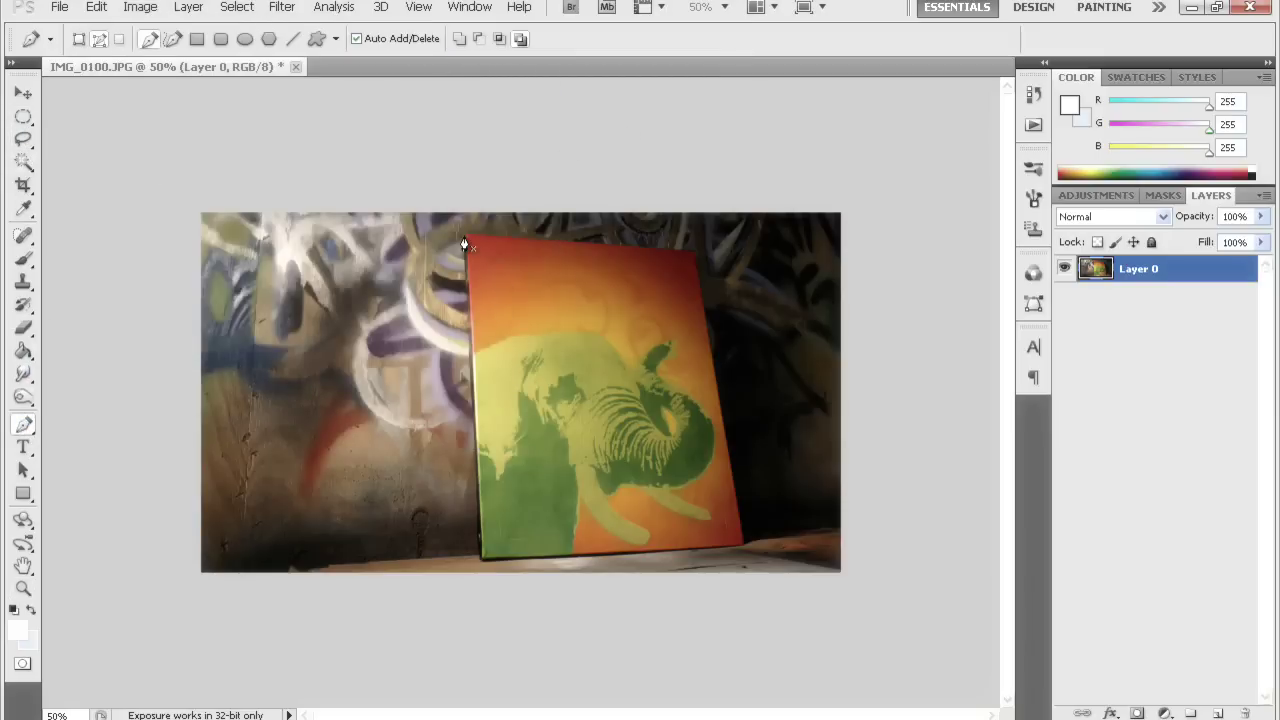
click(695, 254)
key(ctrl+z)
click(695, 254)
click(744, 549)
click(482, 561)
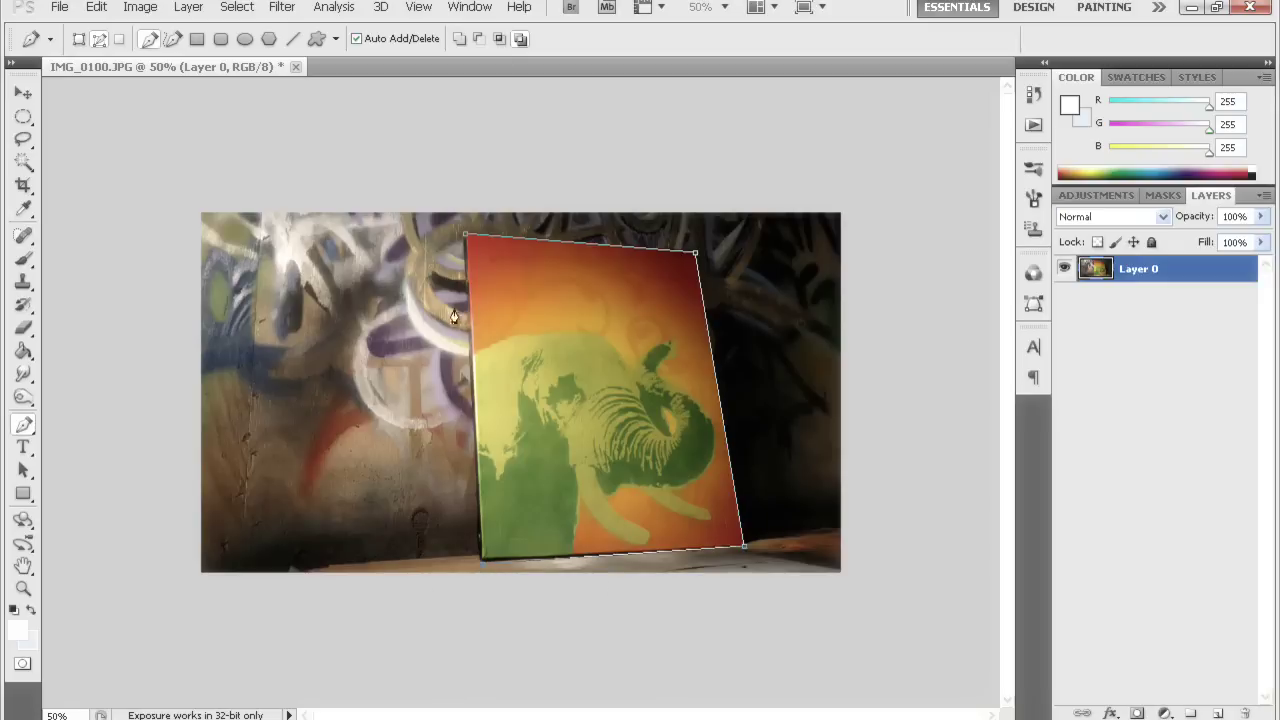
click(465, 236)
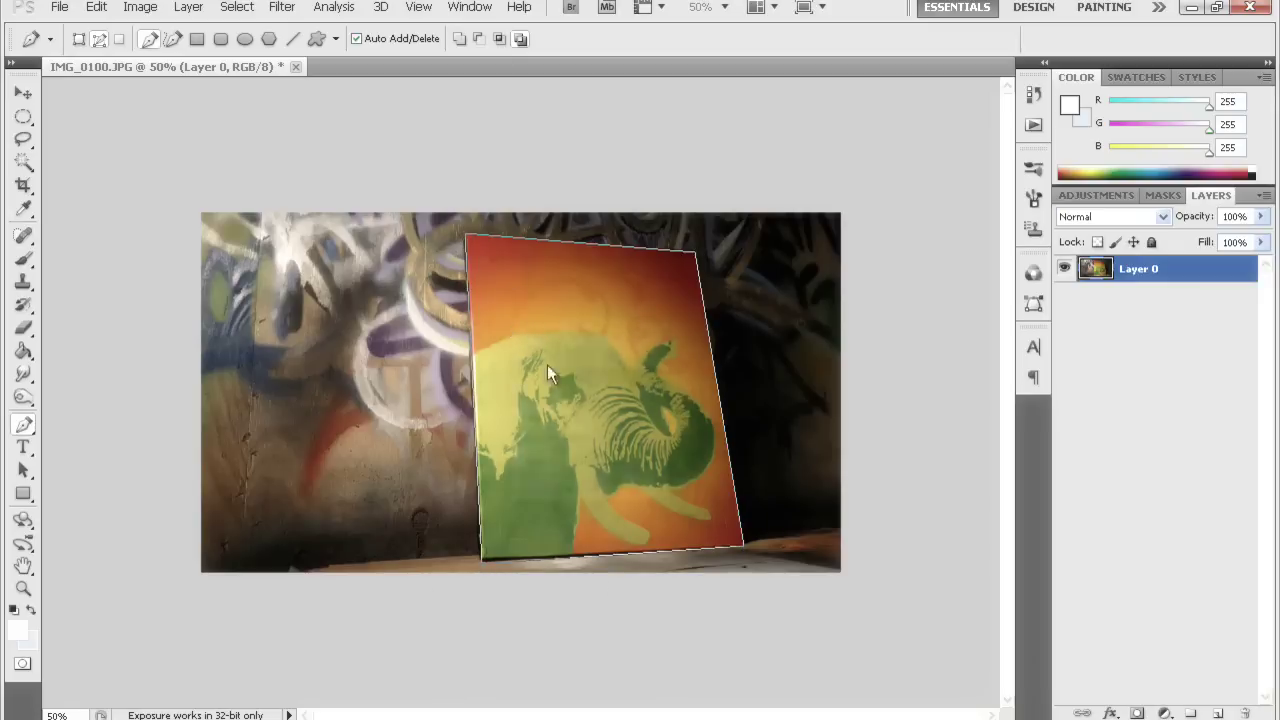
Turn the path into a selection with a 25-pixel feather radius.
right_click(506, 320)
click(567, 405)
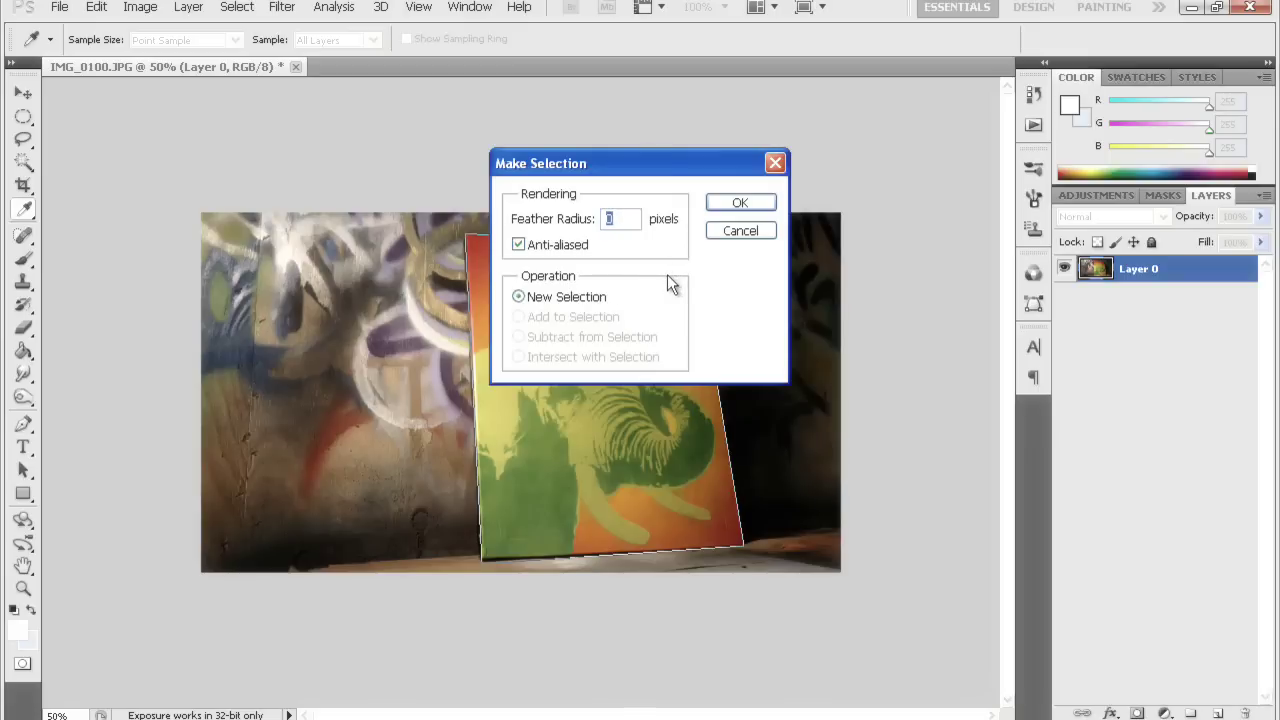
text(20)
double_click(627, 220)
text(5)
click(740, 203)
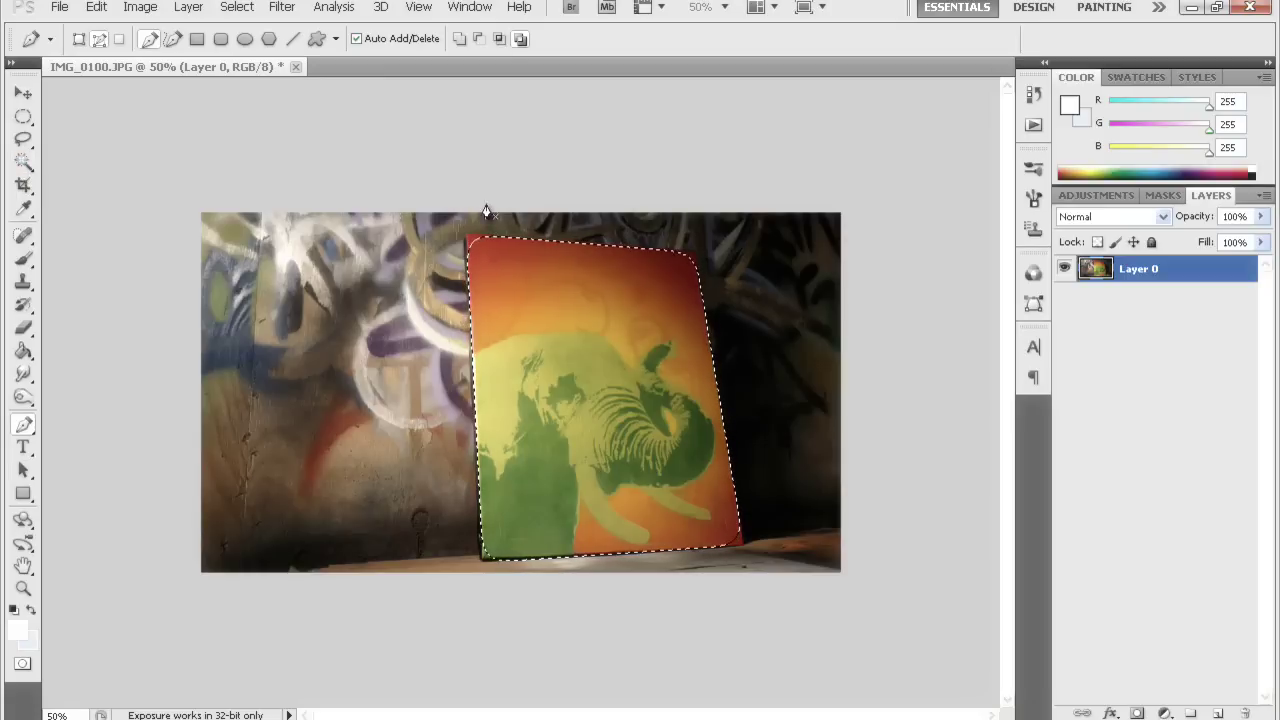
Invert the selection to the graffiti surroundings using the Magic Wand's context menu.
click(140, 7)
click(23, 184)
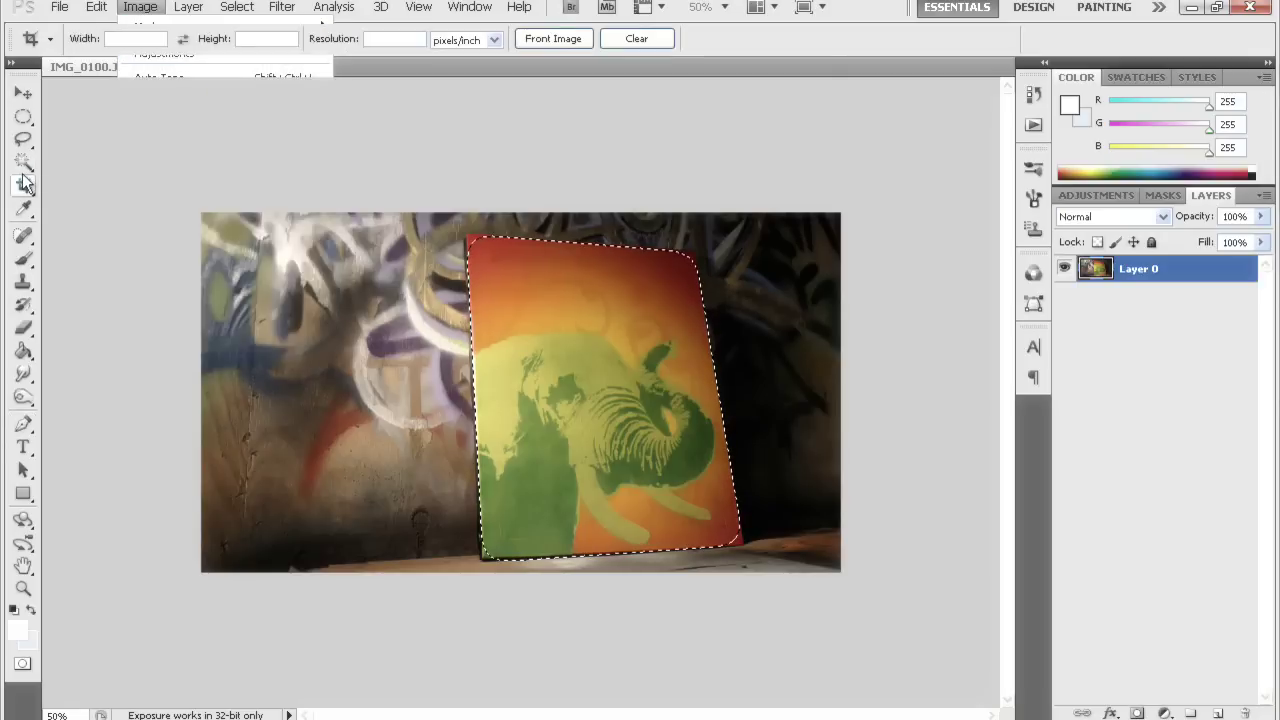
click(24, 162)
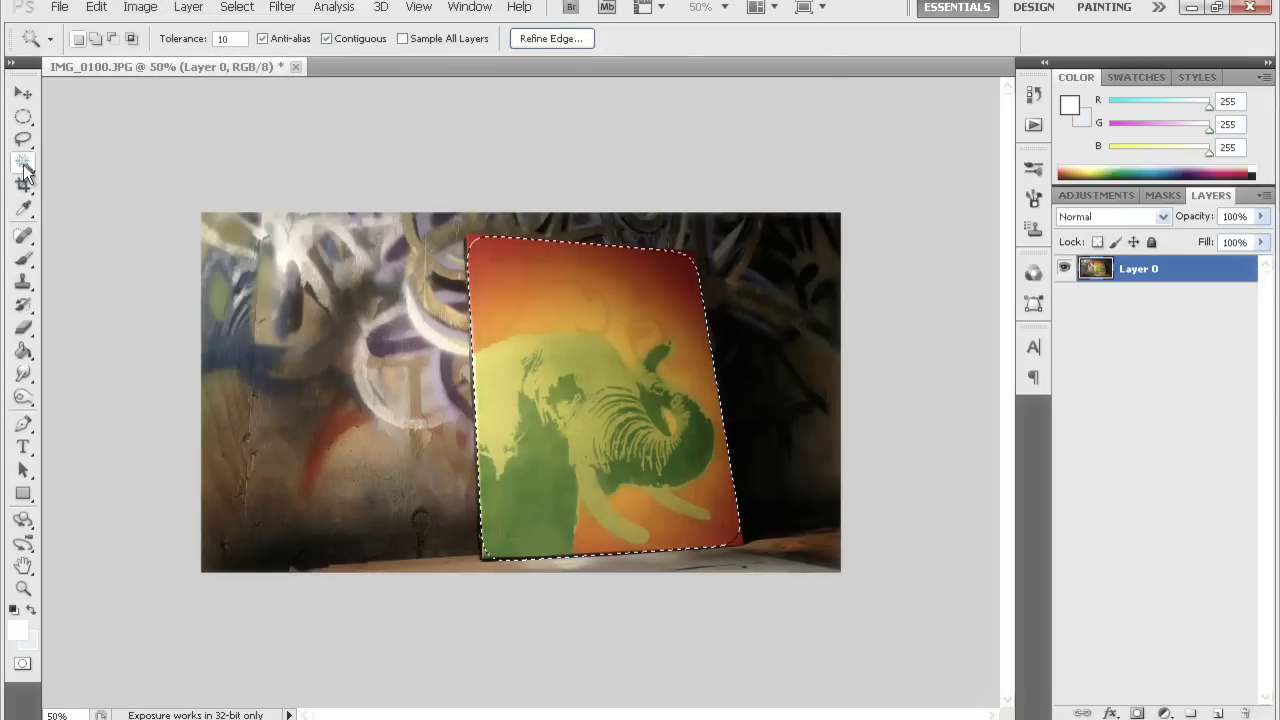
right_click(563, 346)
click(617, 476)
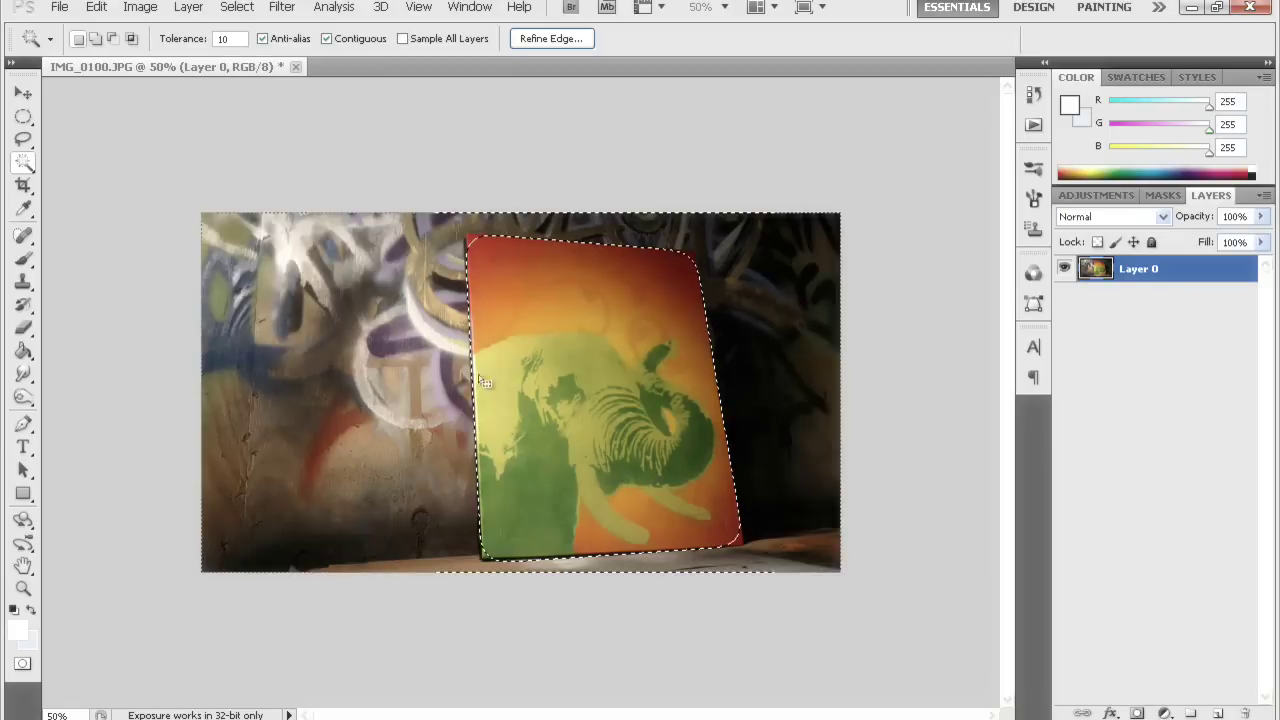
Desaturate the surroundings with Hue/Saturation at about -61, then deselect.
click(140, 8)
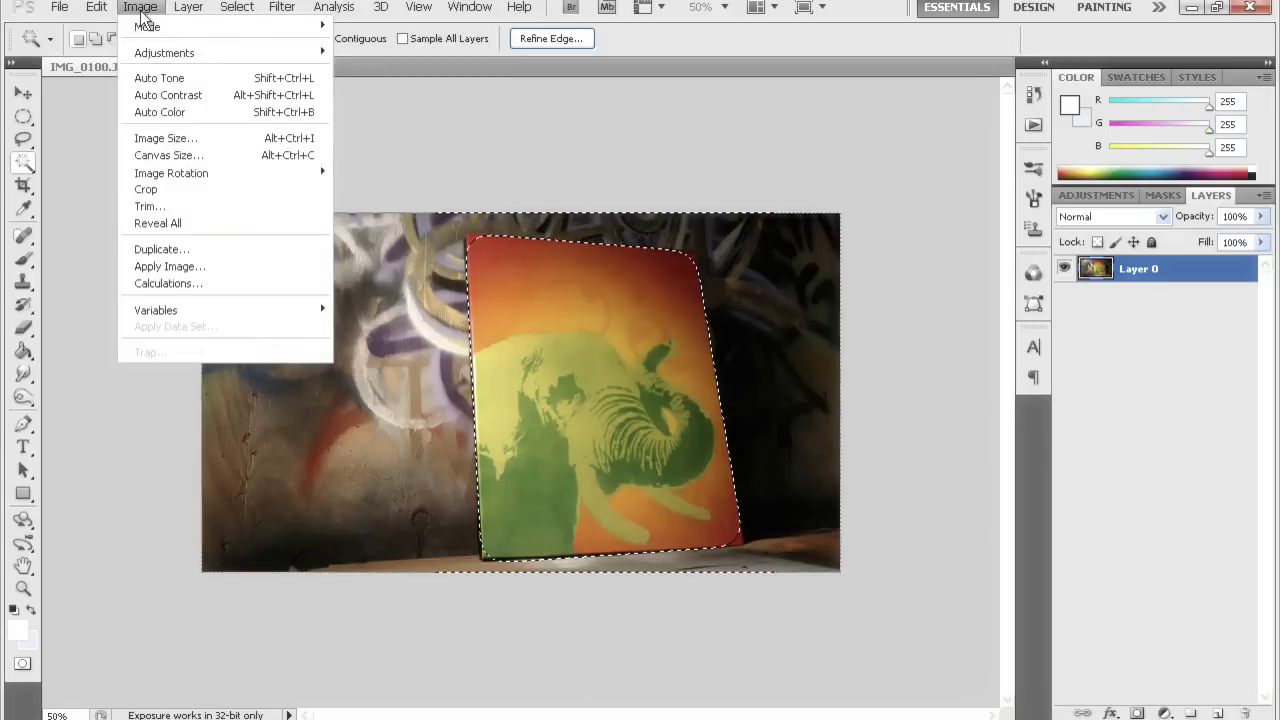
mouse_move(164, 53)
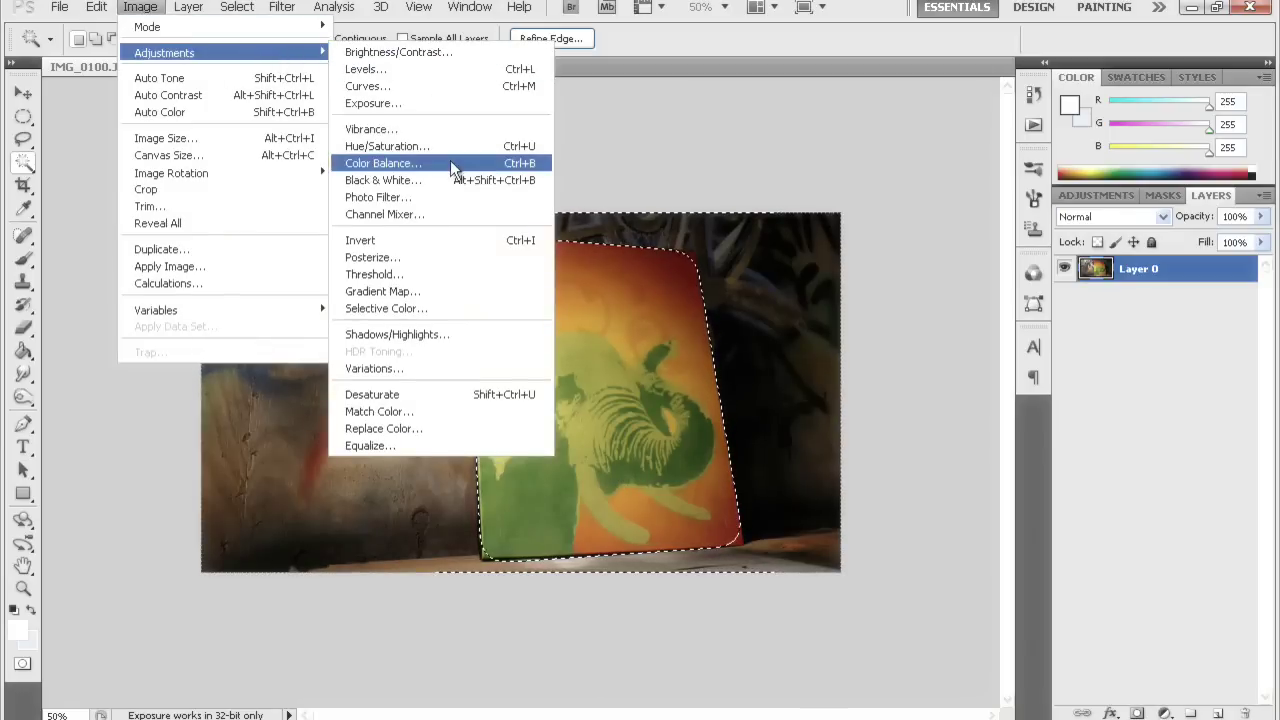
click(453, 163)
key(Return)
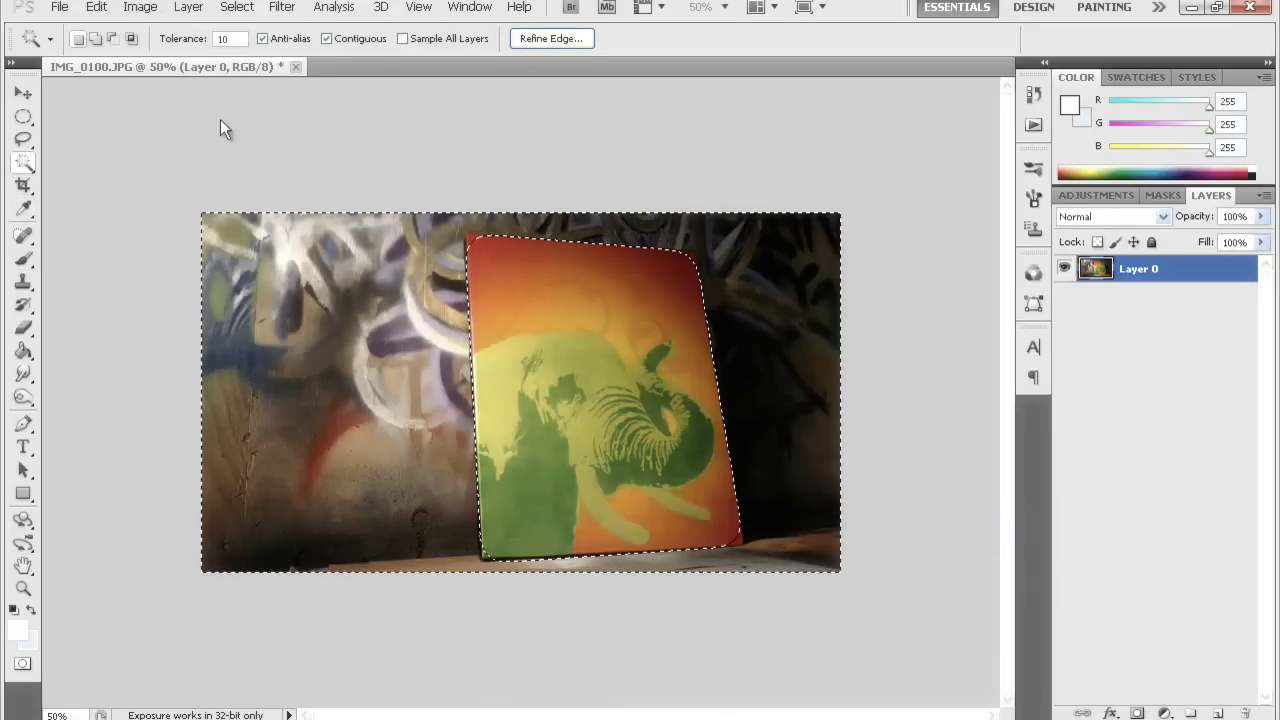
click(140, 7)
mouse_move(164, 52)
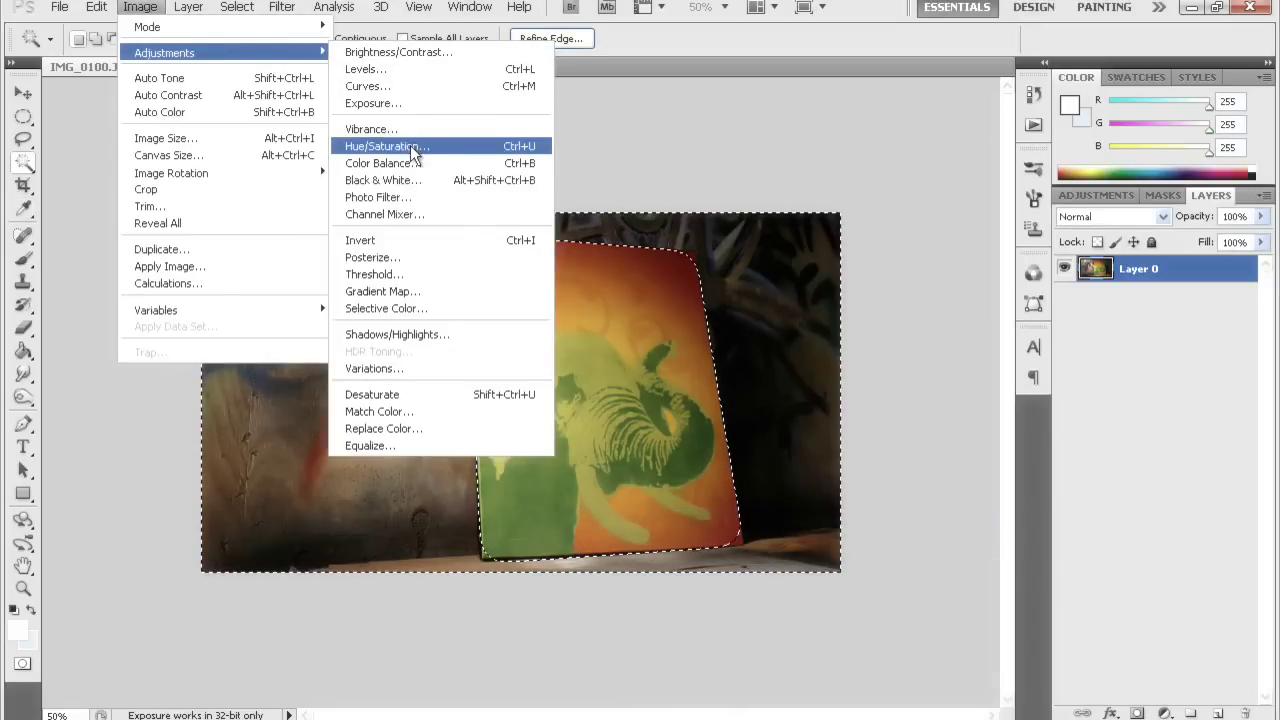
click(414, 147)
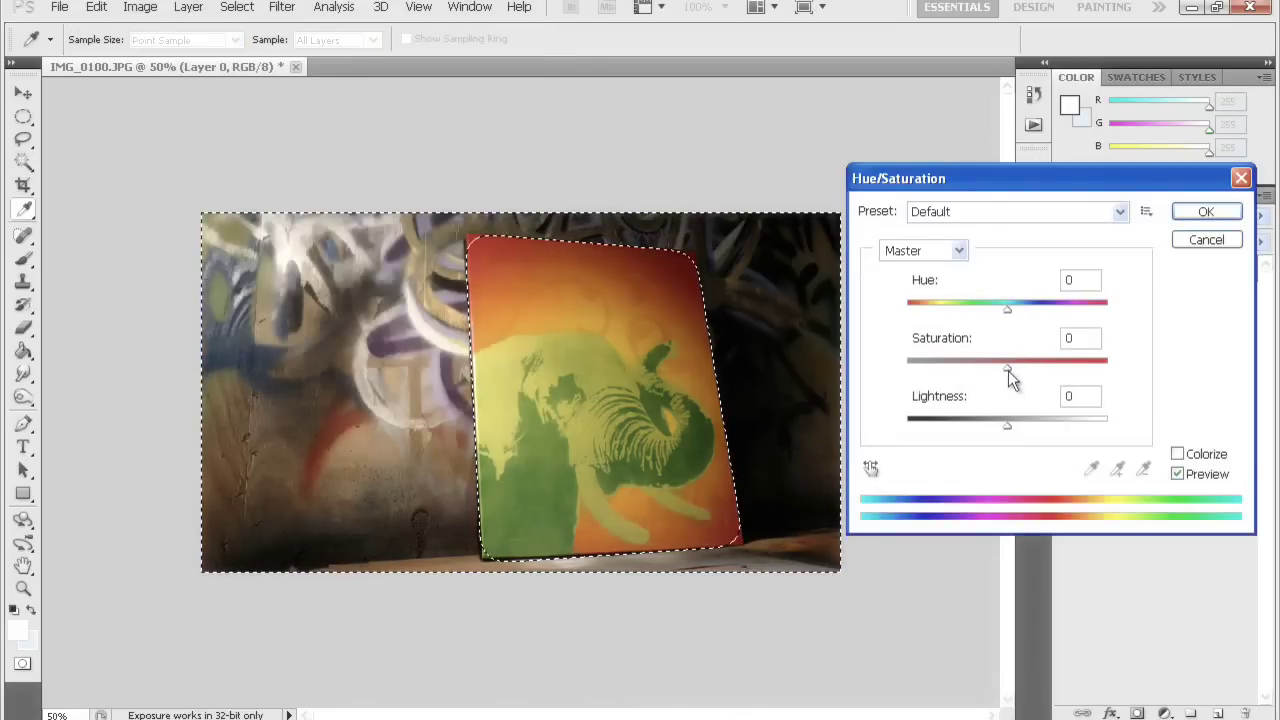
drag(1008, 370, 946, 367)
click(1206, 213)
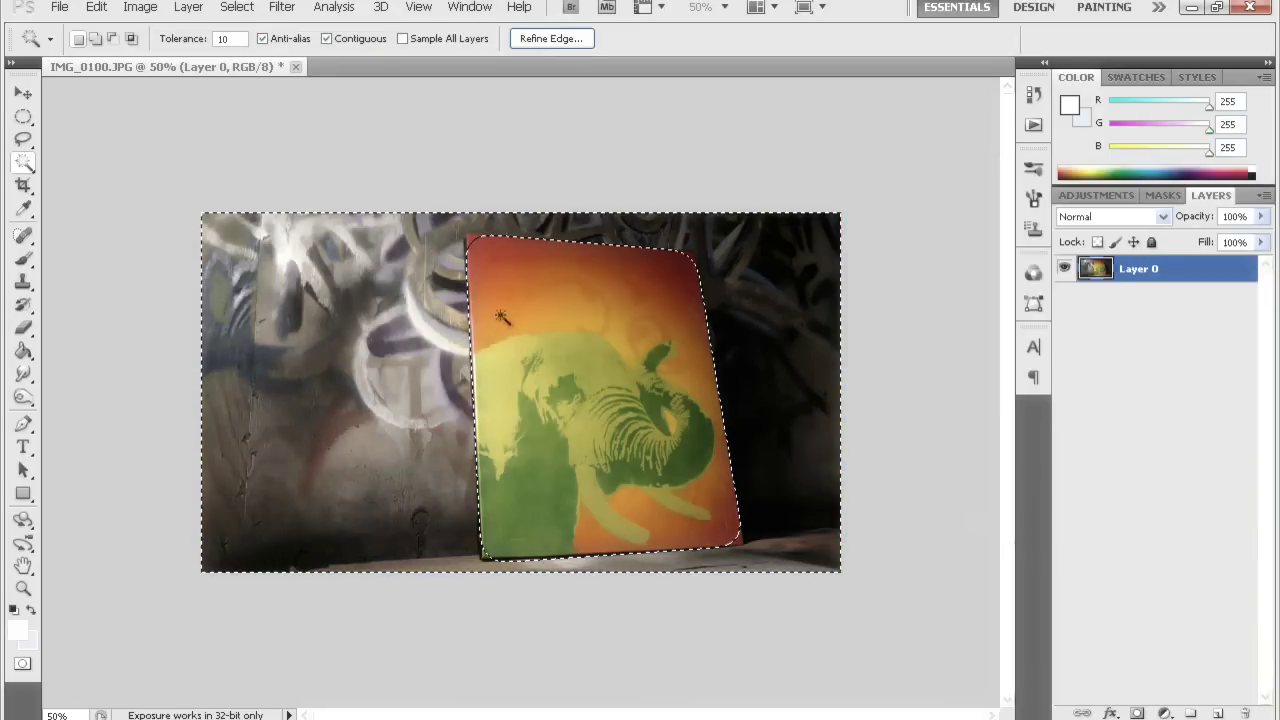
key(ctrl+d)
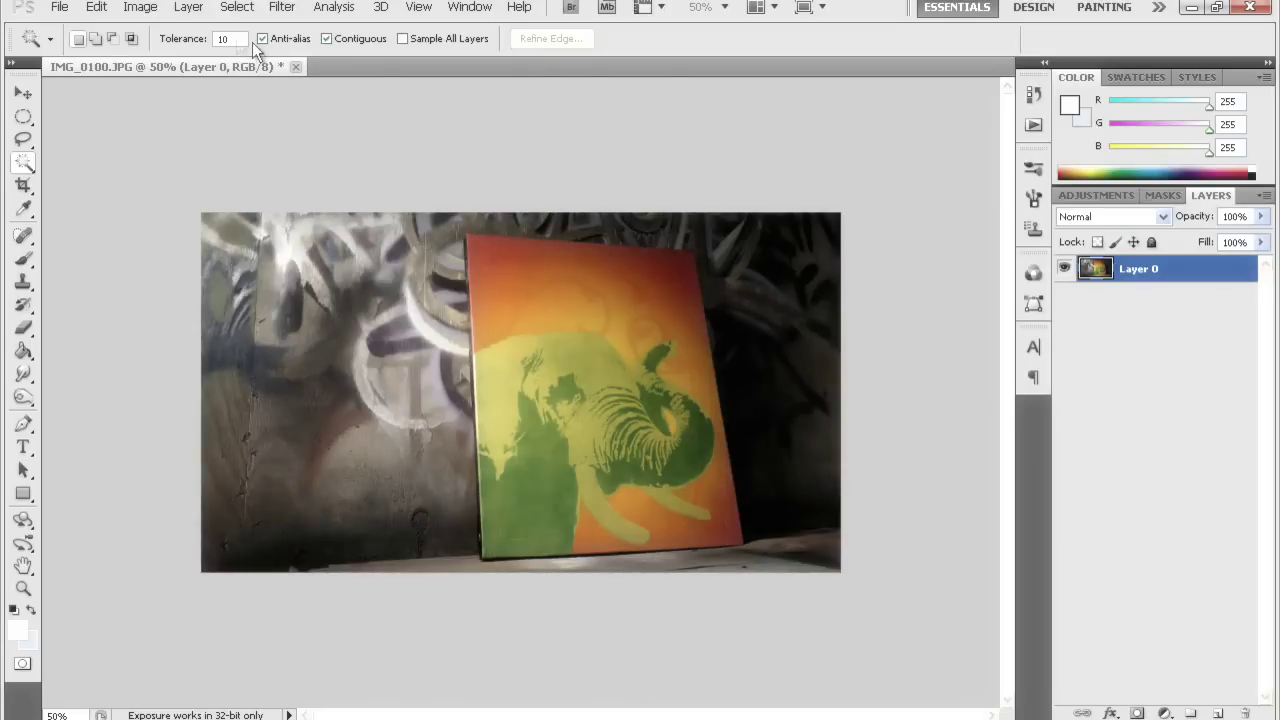
Boost the whole photo's contrast to about 25 with Brightness/Contrast.
click(140, 7)
mouse_move(164, 52)
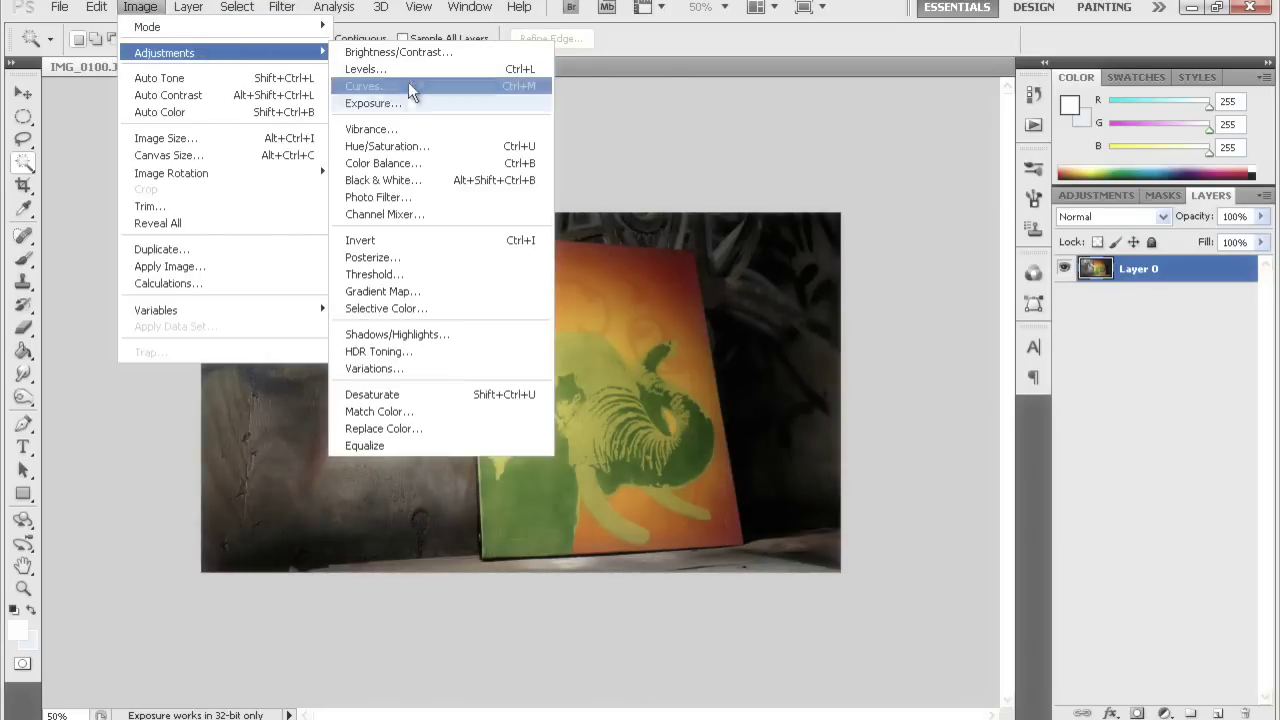
click(414, 54)
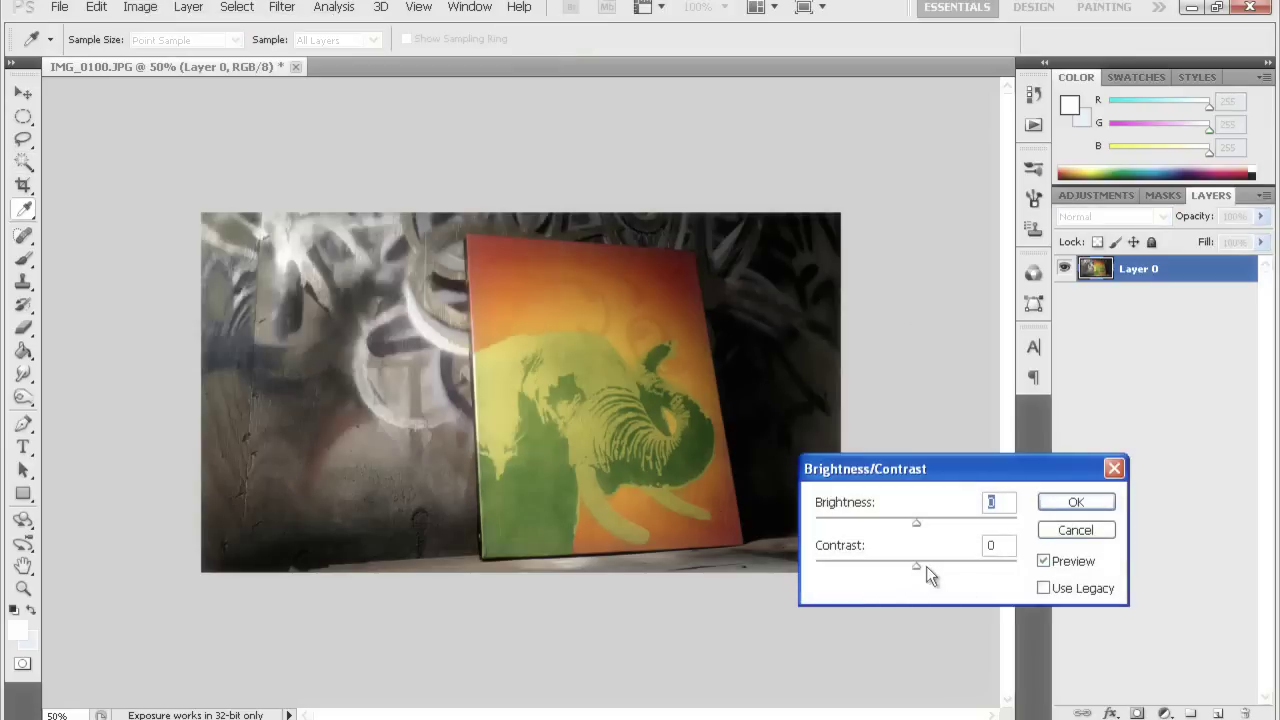
drag(912, 567, 941, 566)
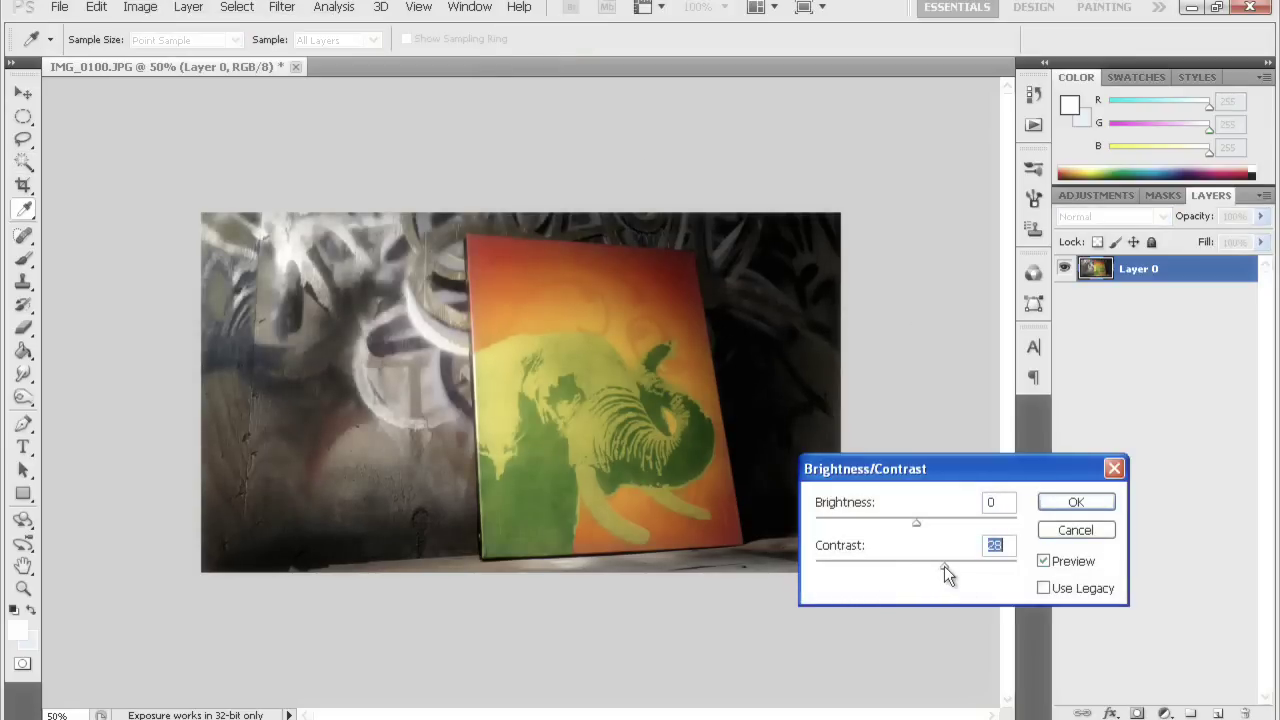
key(Return)
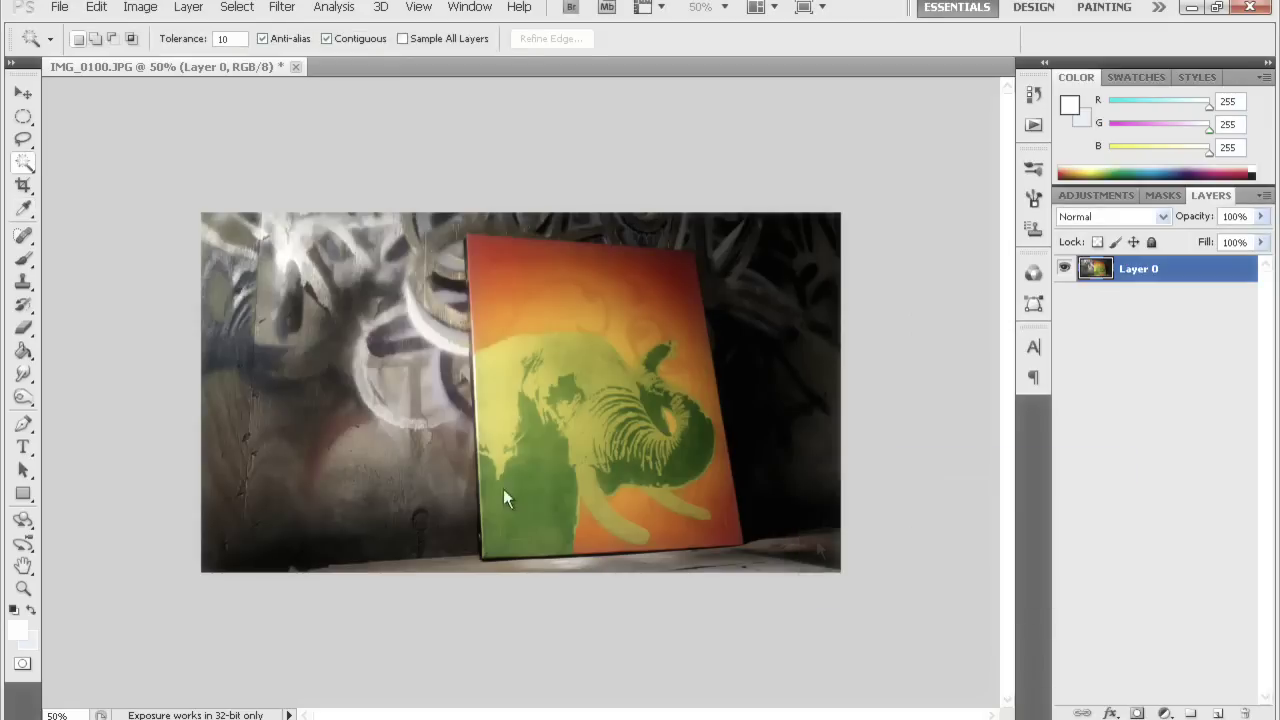
click(24, 118)
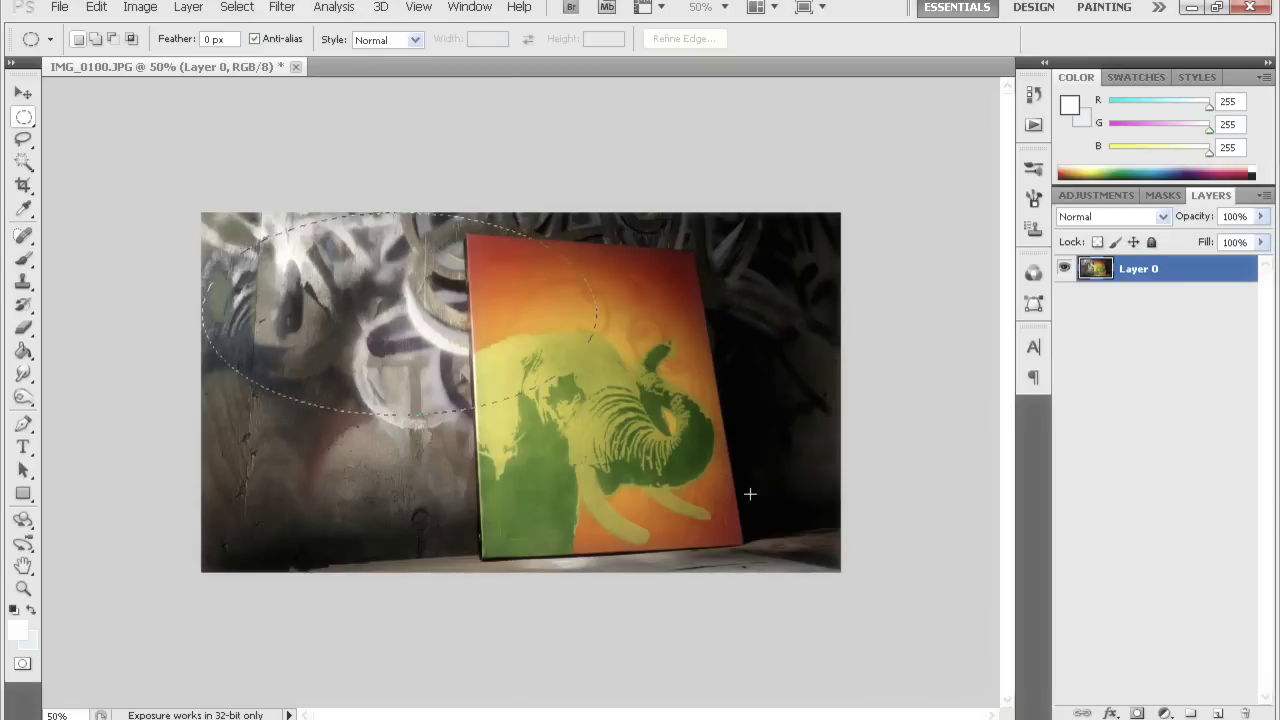
Draw a large elliptical selection around the elephant canvas.
drag(805, 547, 842, 572)
click(841, 573)
drag(348, 228, 293, 204)
drag(306, 205, 331, 204)
drag(285, 253, 283, 256)
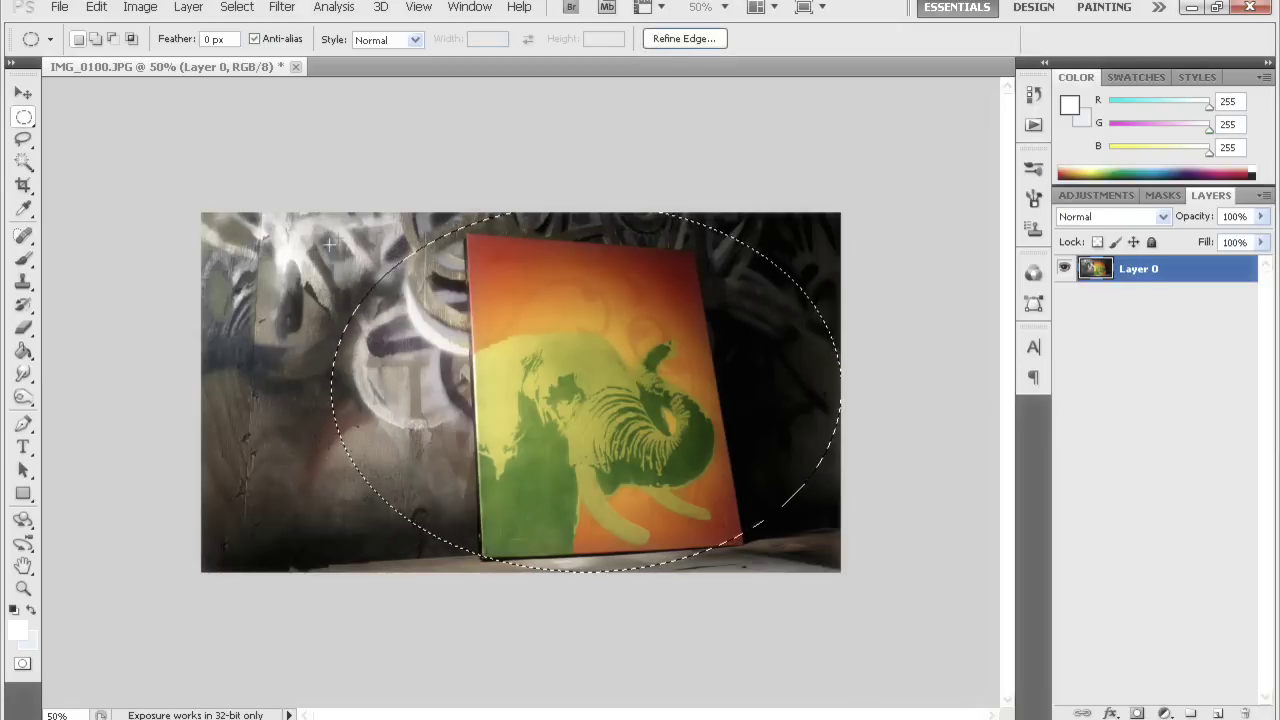
Feather the oval selection by 150 pixels.
right_click(444, 278)
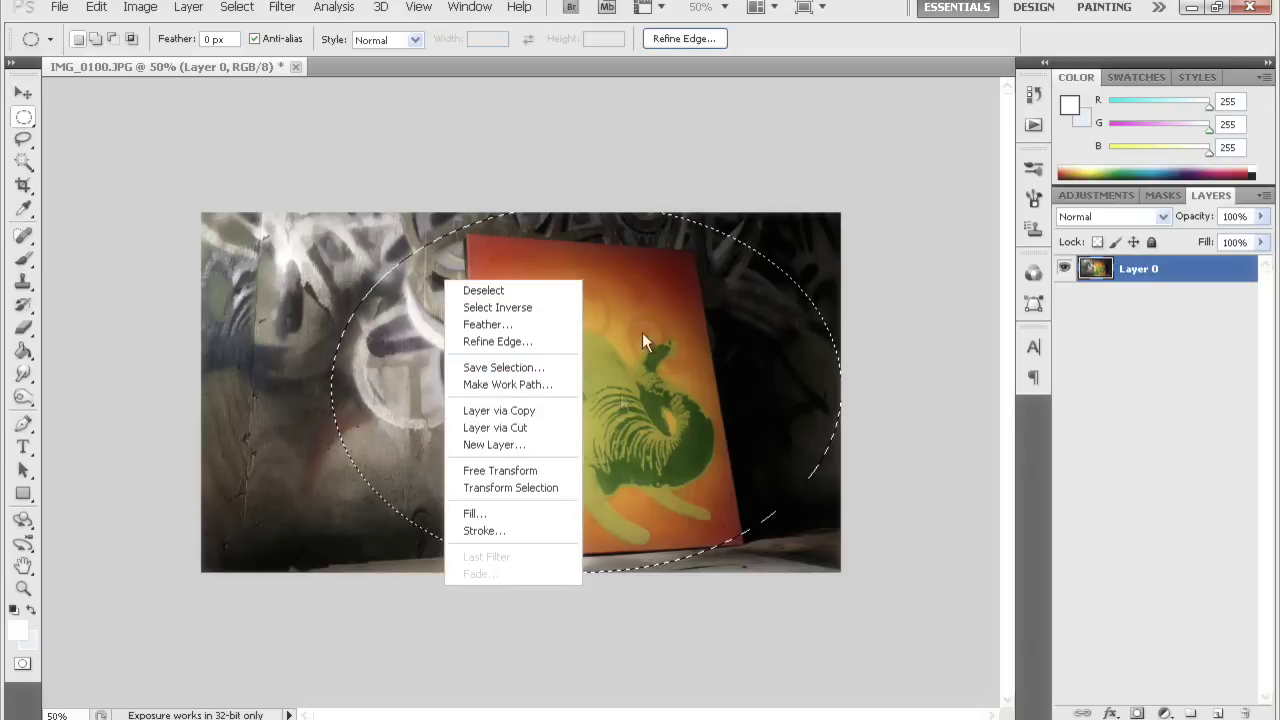
click(505, 324)
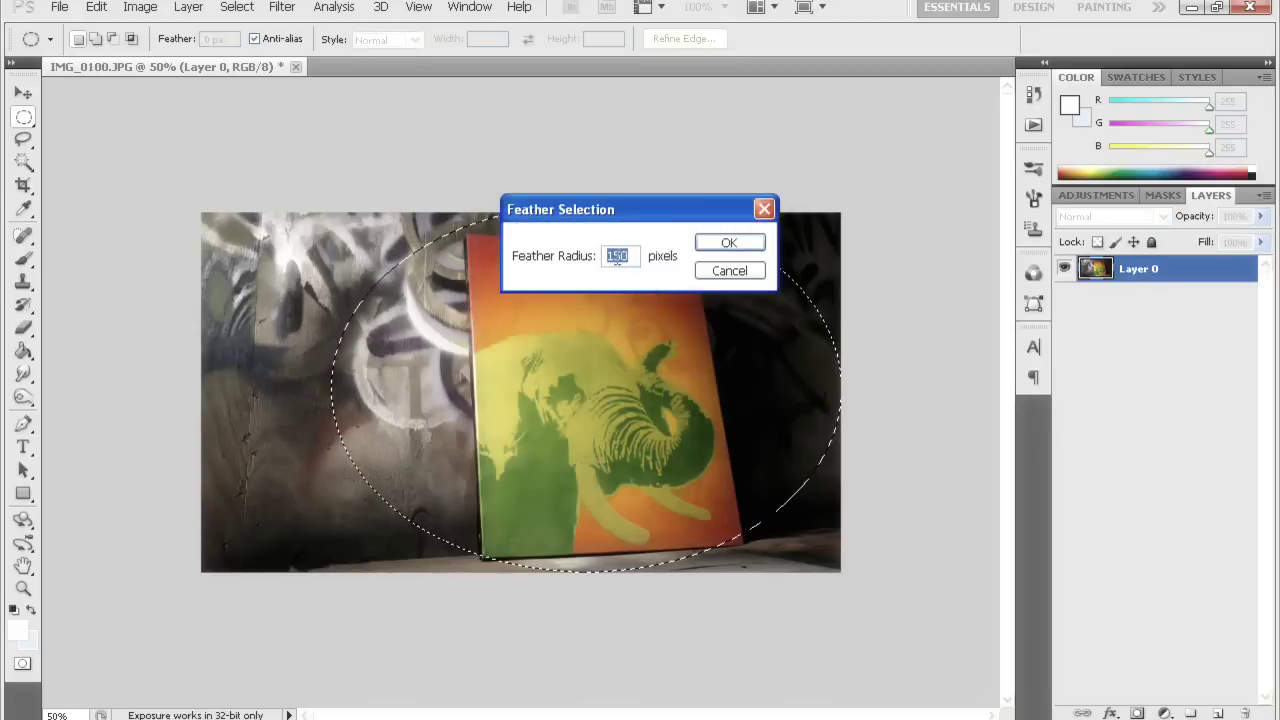
click(617, 257)
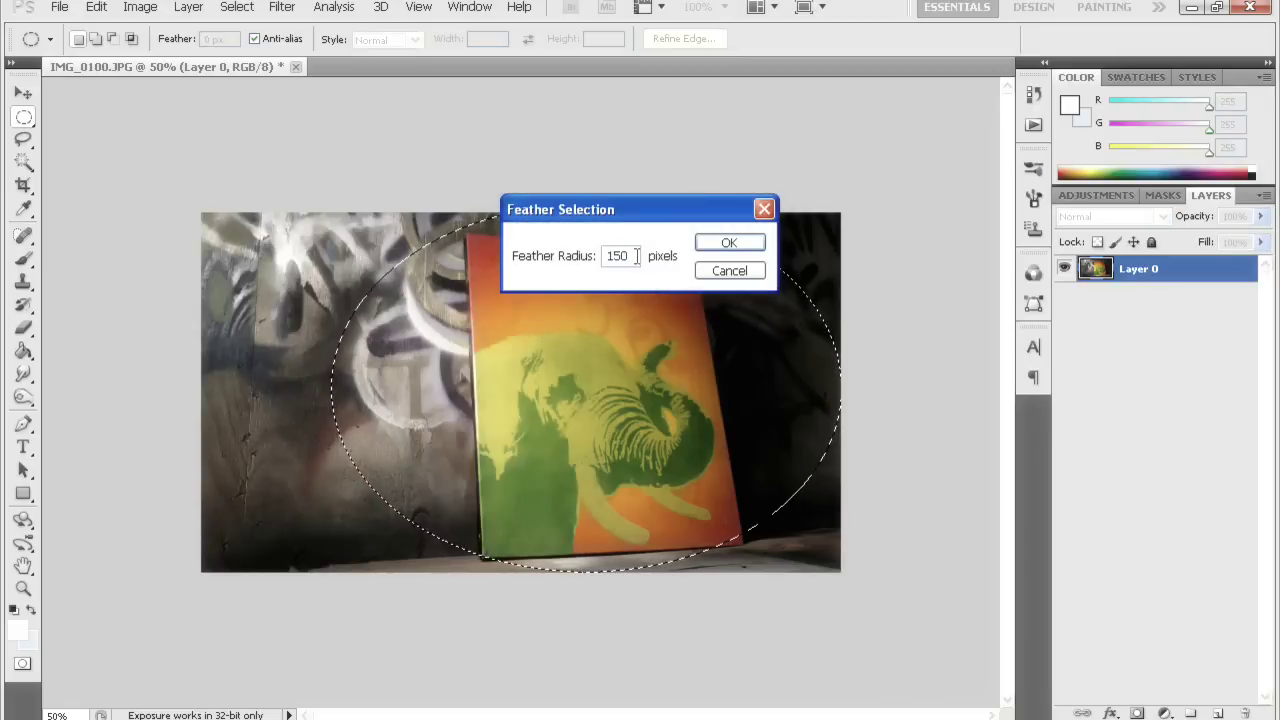
click(708, 245)
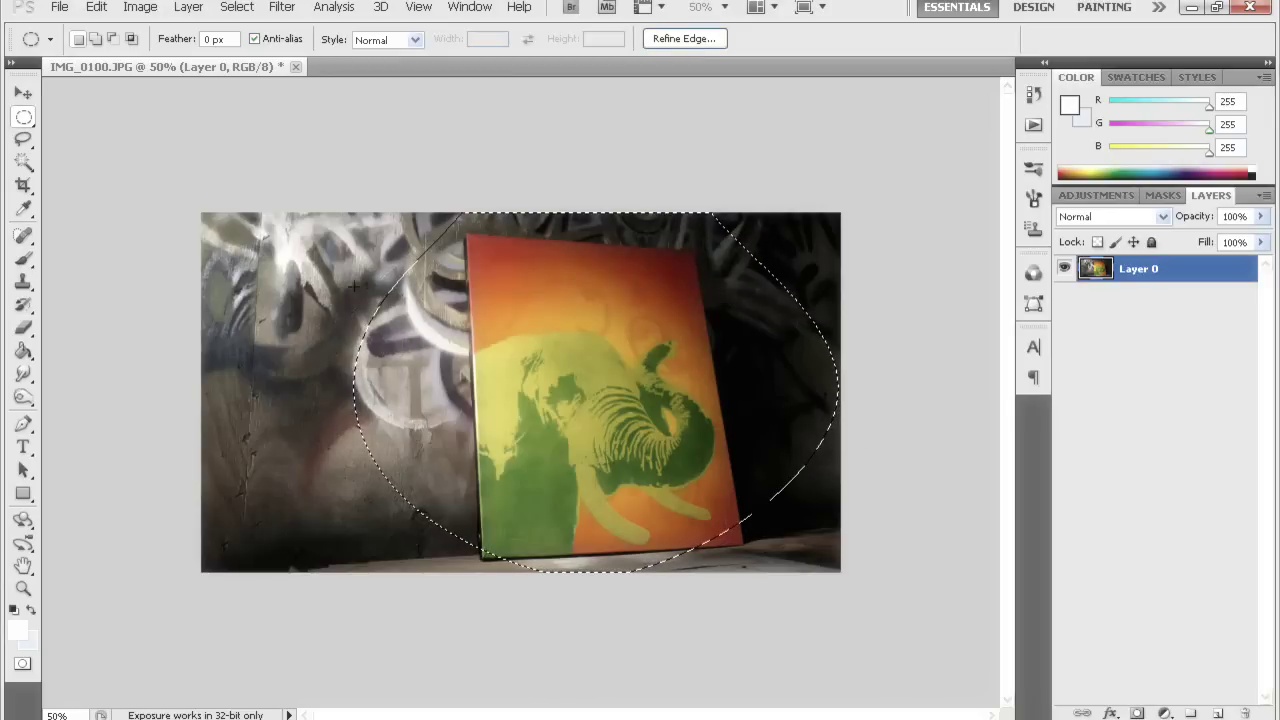
Invert the oval selection to the graffiti surroundings.
click(24, 164)
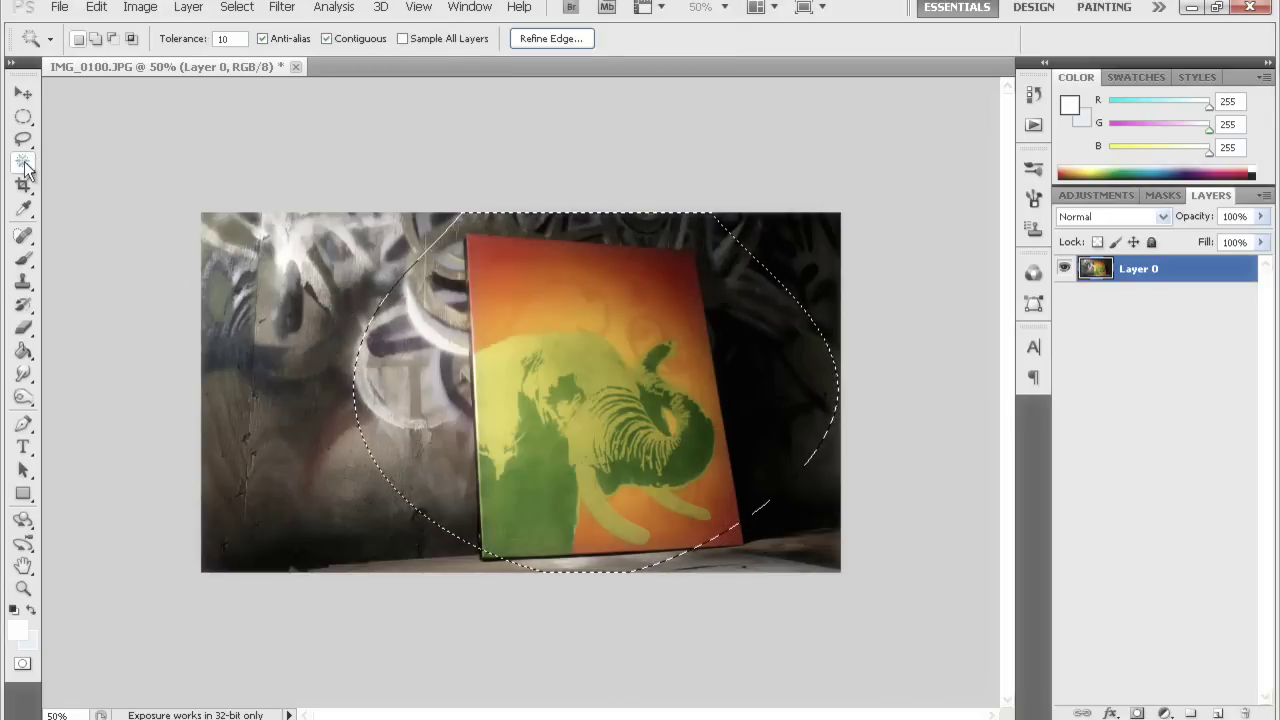
right_click(430, 288)
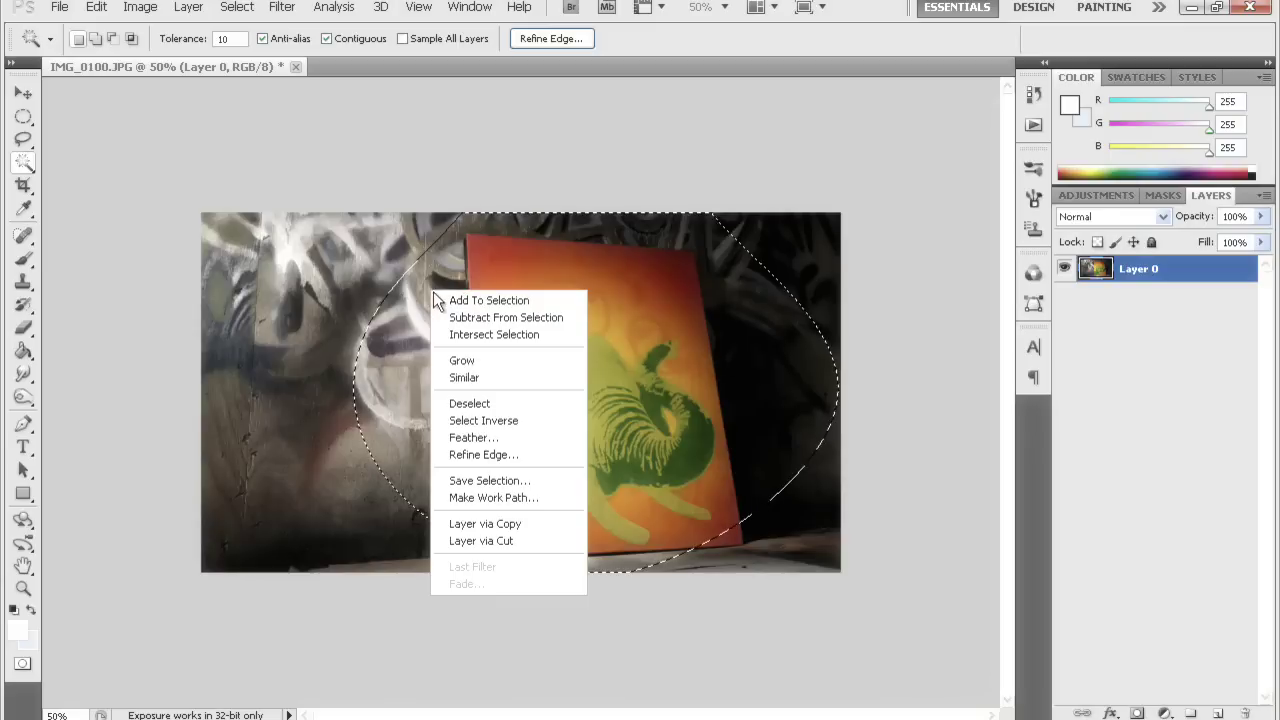
click(484, 420)
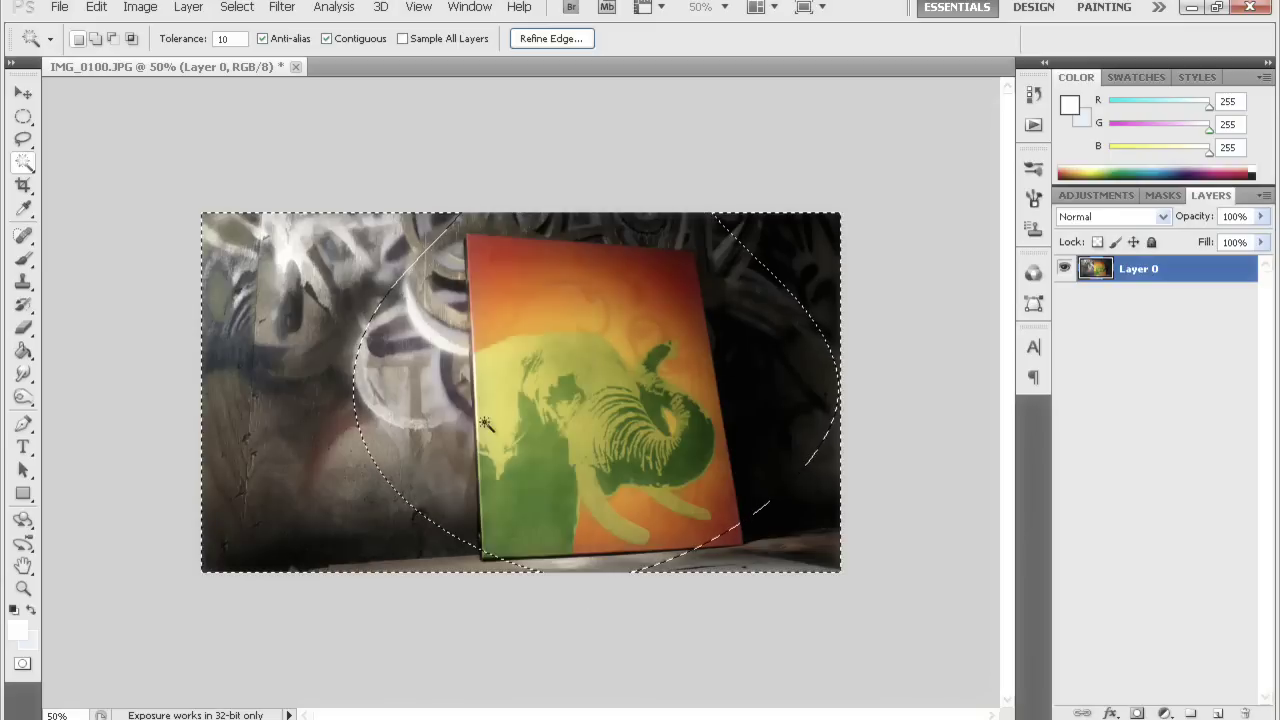
Darken the surroundings with an Exposure gamma correction of 0.72.
click(140, 7)
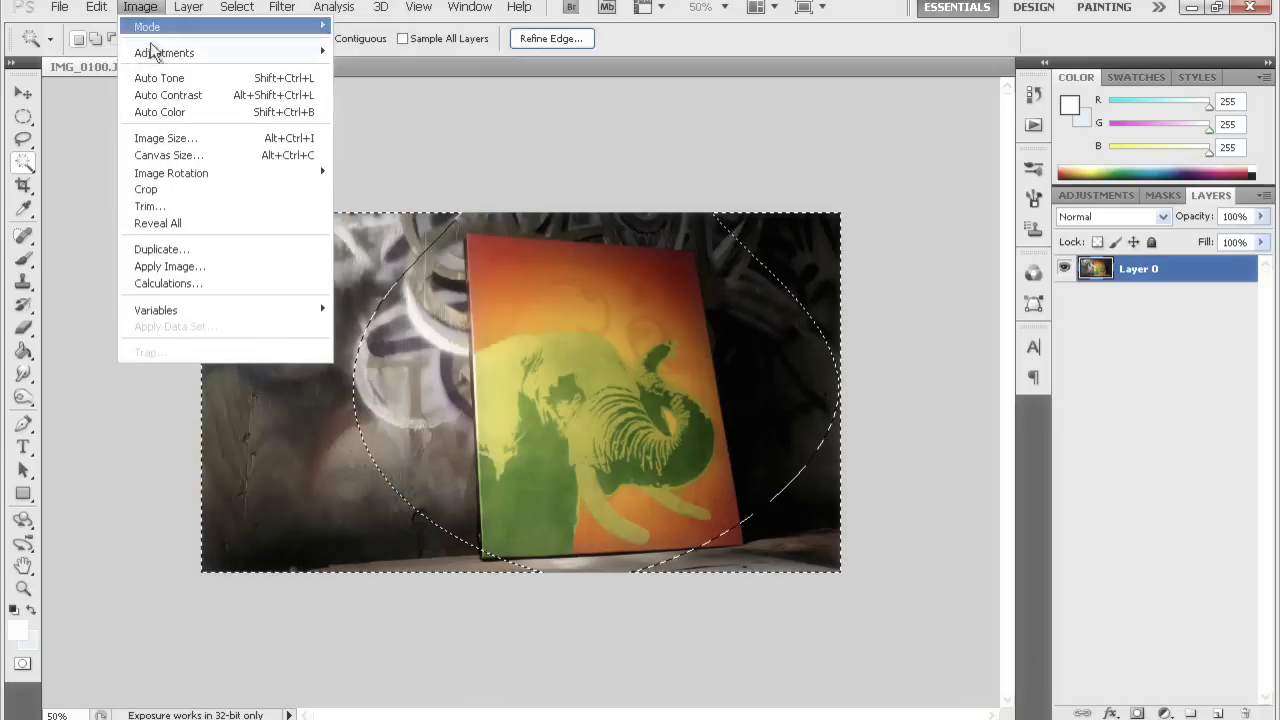
mouse_move(164, 52)
click(398, 104)
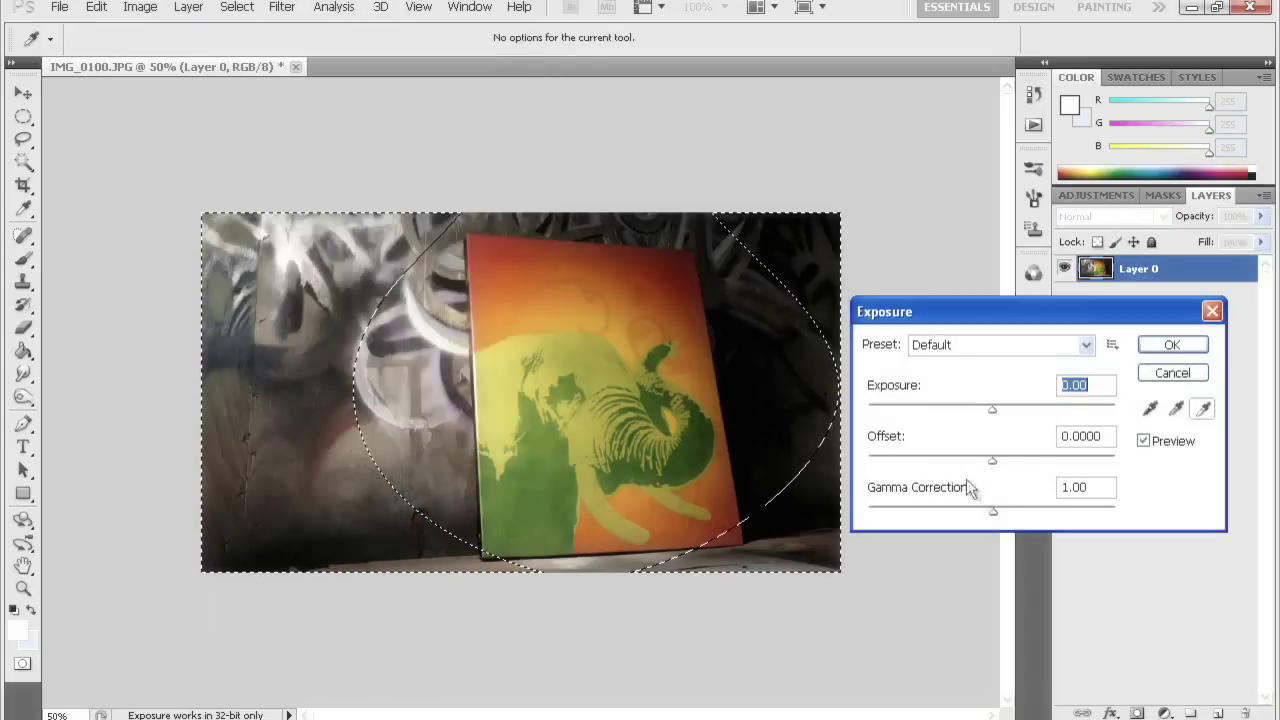
drag(993, 512, 1017, 513)
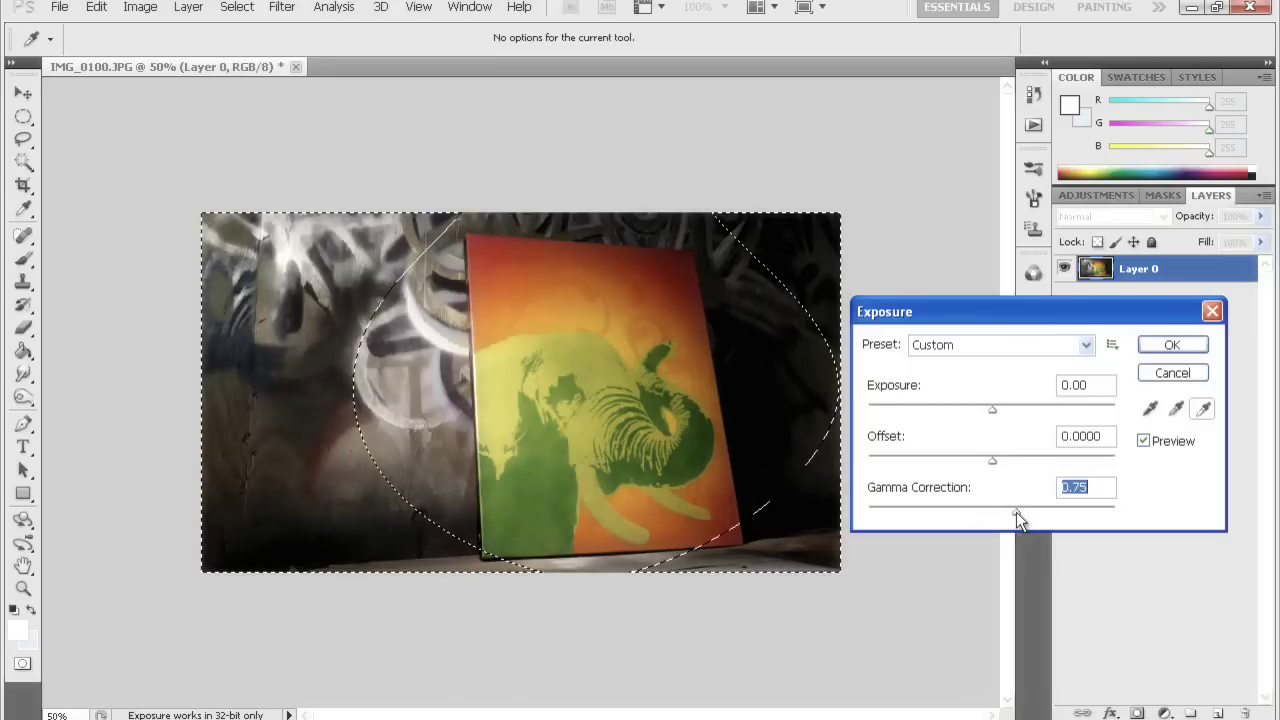
drag(1017, 513, 1019, 513)
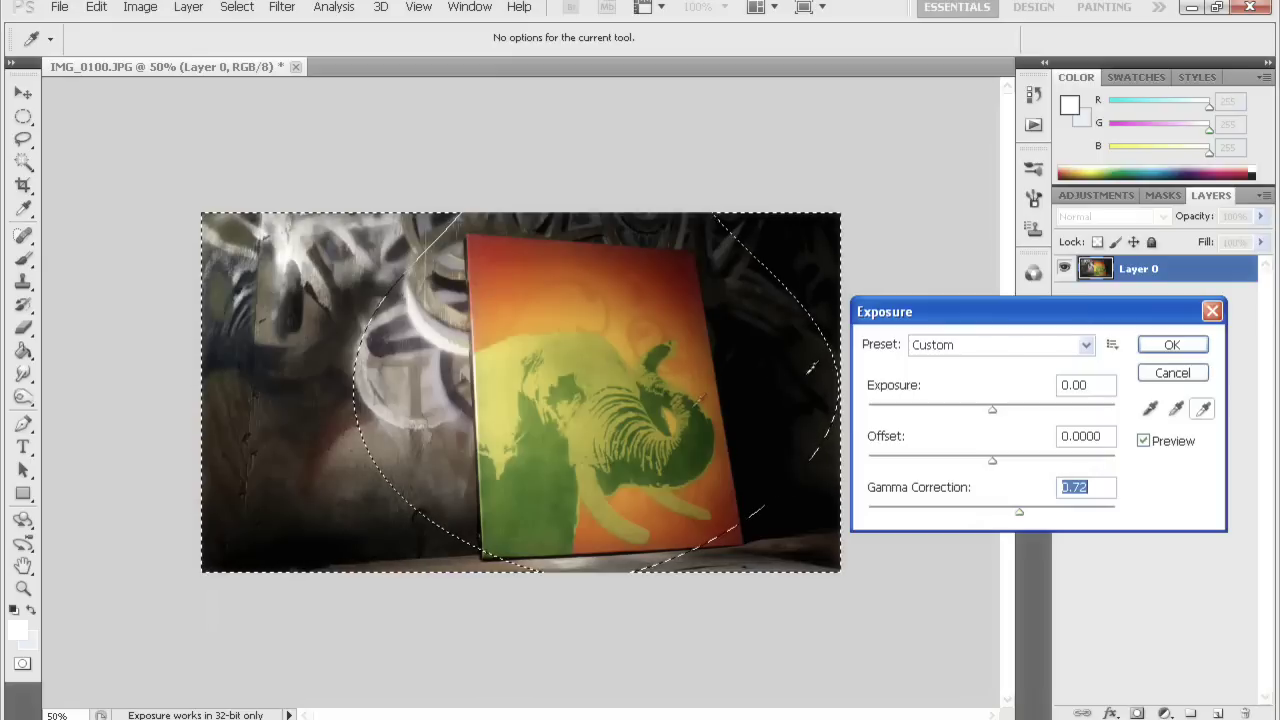
click(1173, 345)
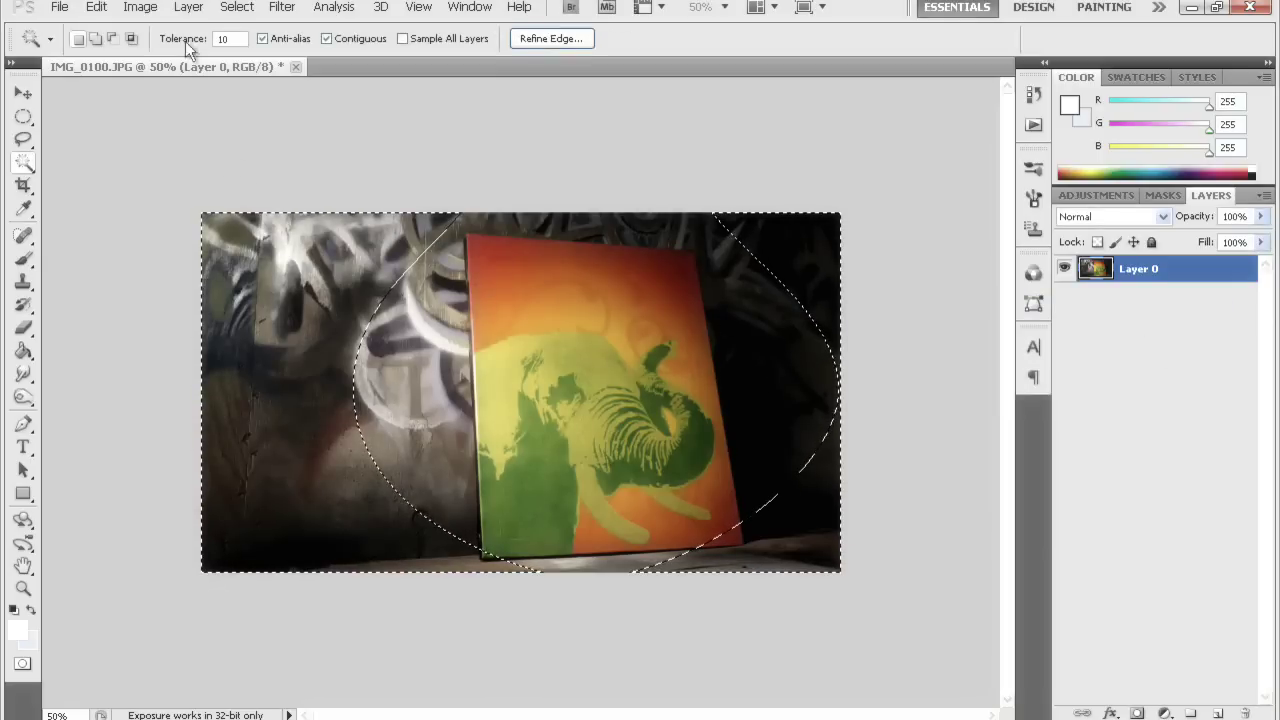
Blur the selected darkened surroundings with a 1.9-pixel Gaussian Blur and deselect.
click(281, 7)
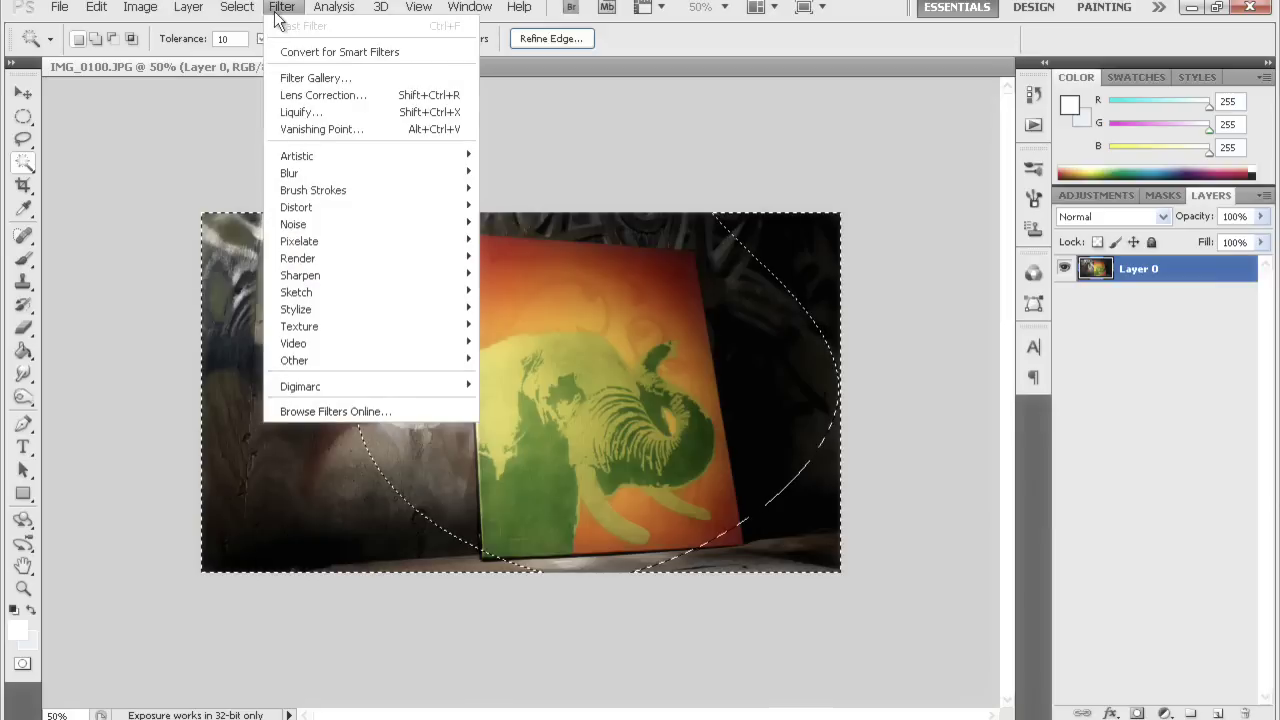
click(171, 129)
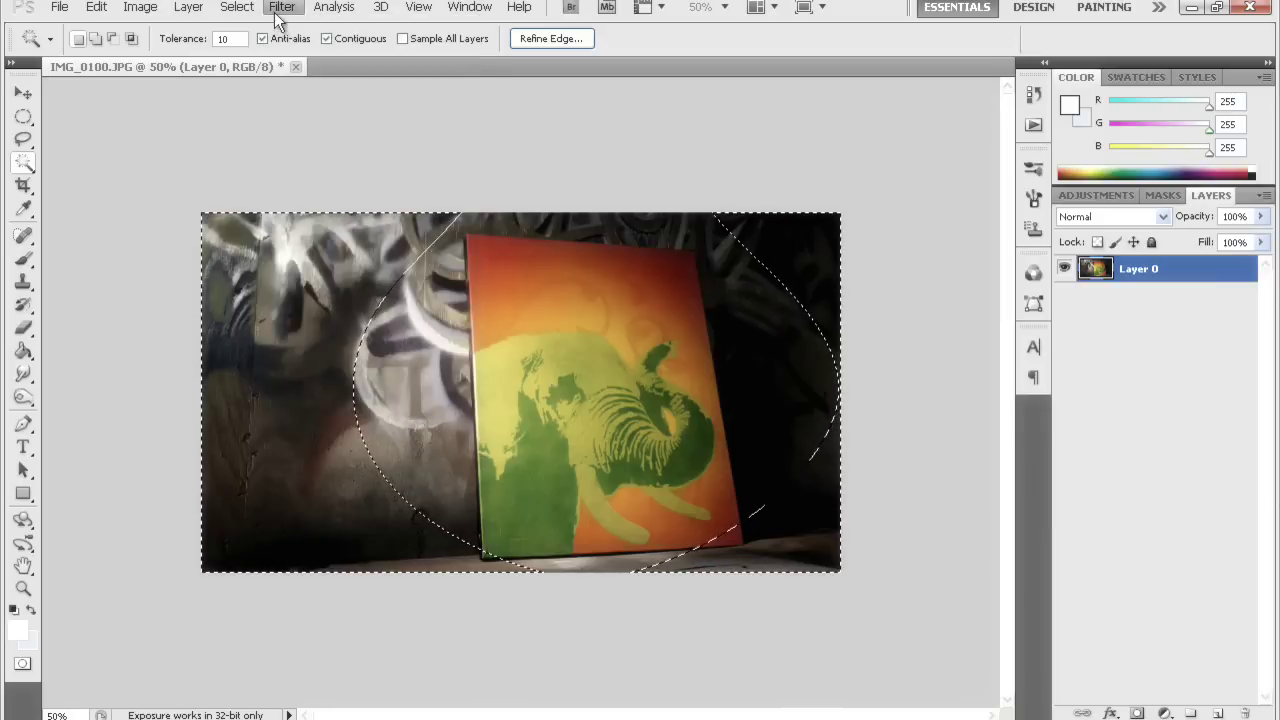
click(281, 7)
mouse_move(289, 173)
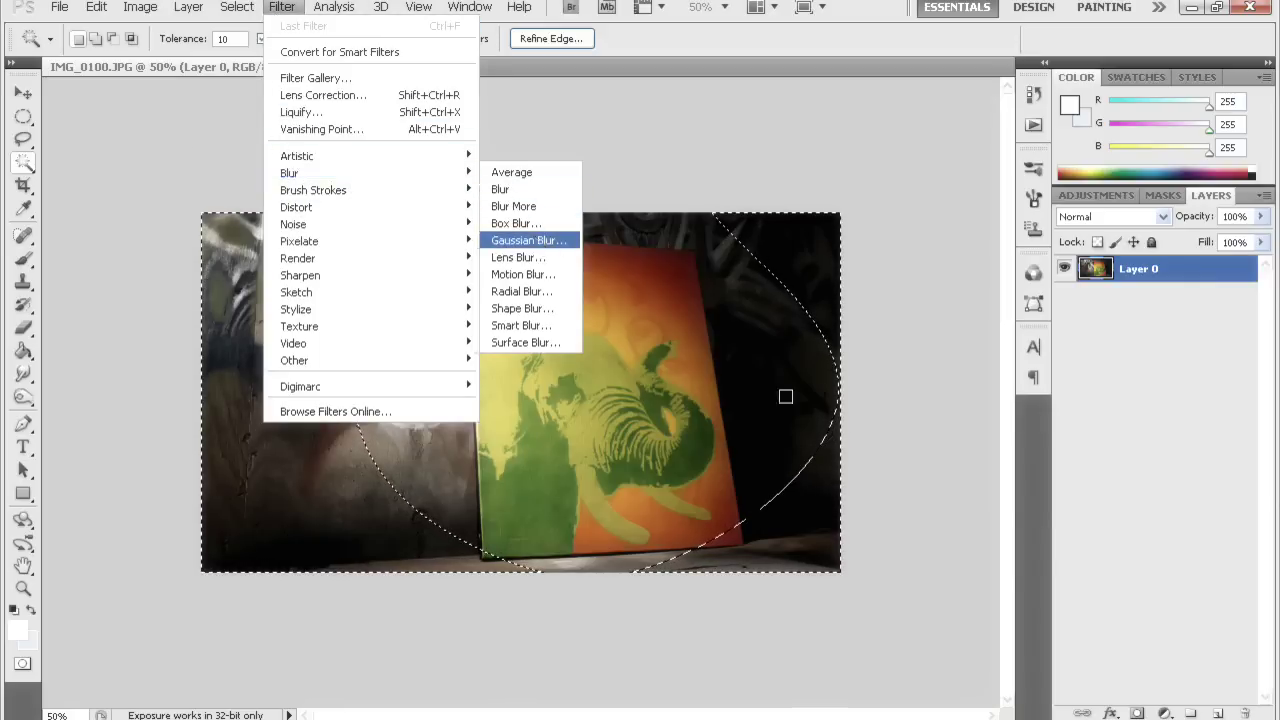
click(537, 240)
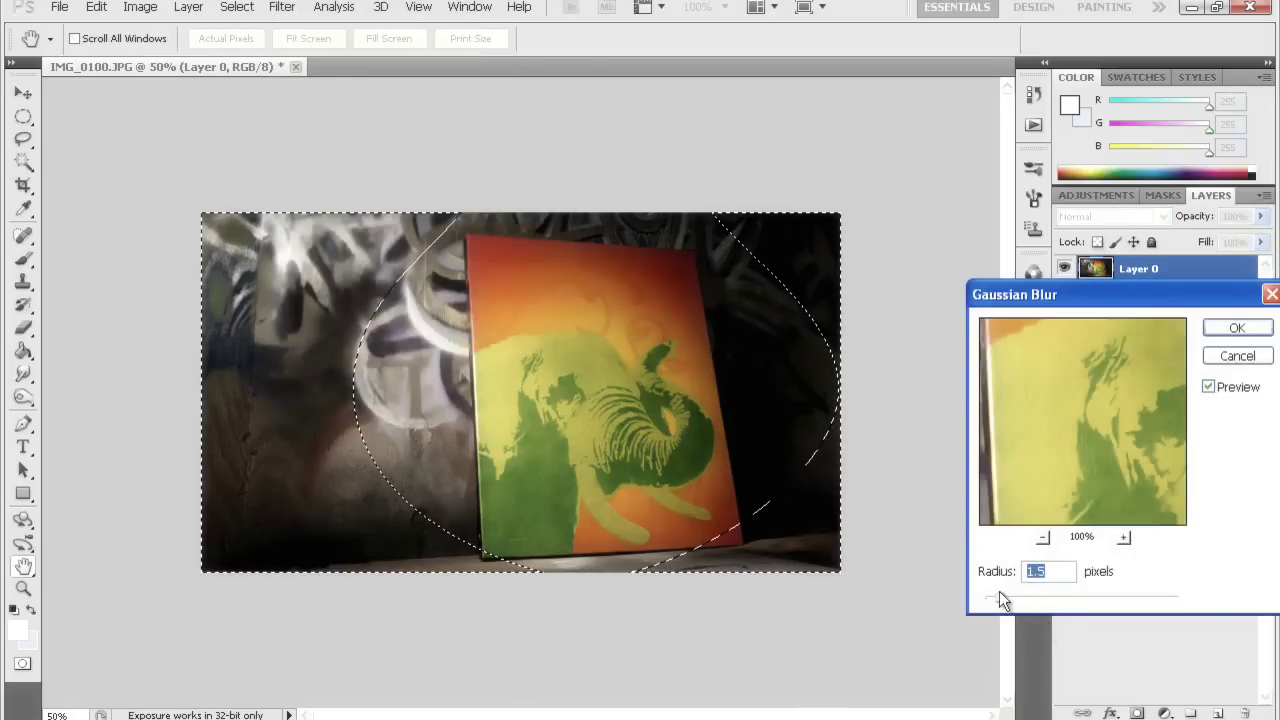
drag(1000, 598, 1003, 600)
drag(1006, 598, 1007, 598)
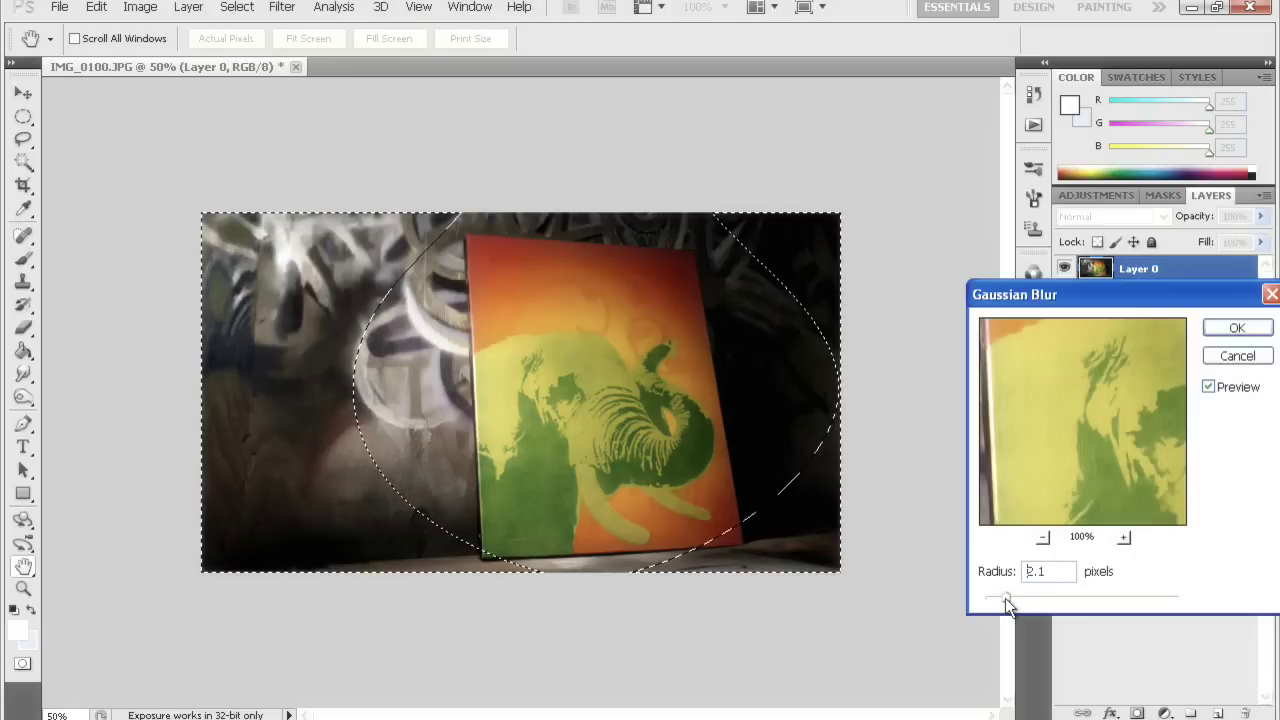
click(1004, 598)
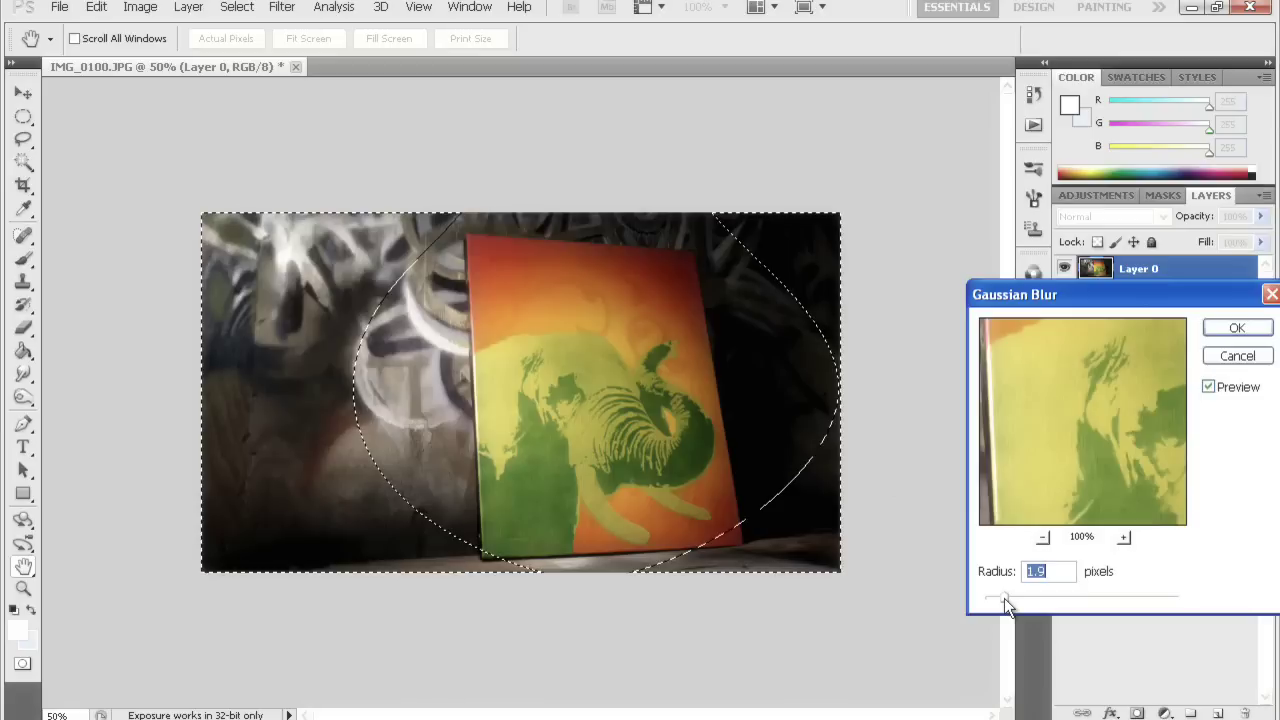
click(1237, 328)
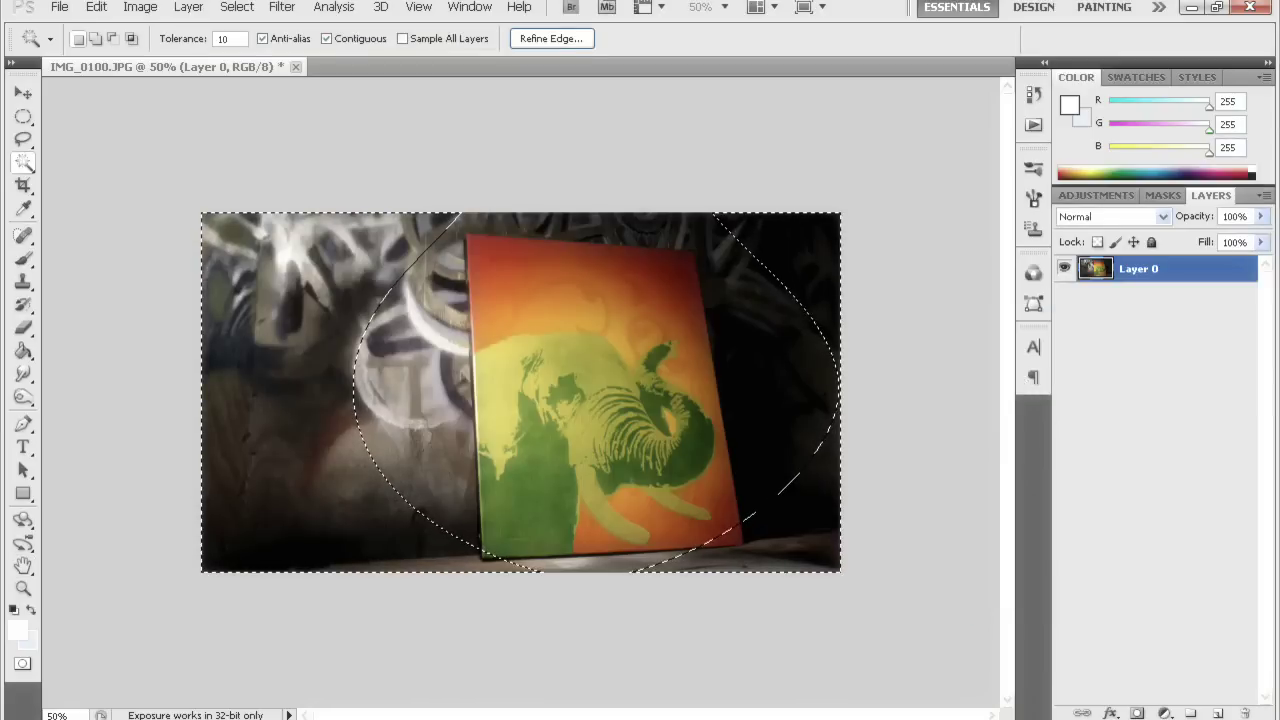
key(ctrl+d)
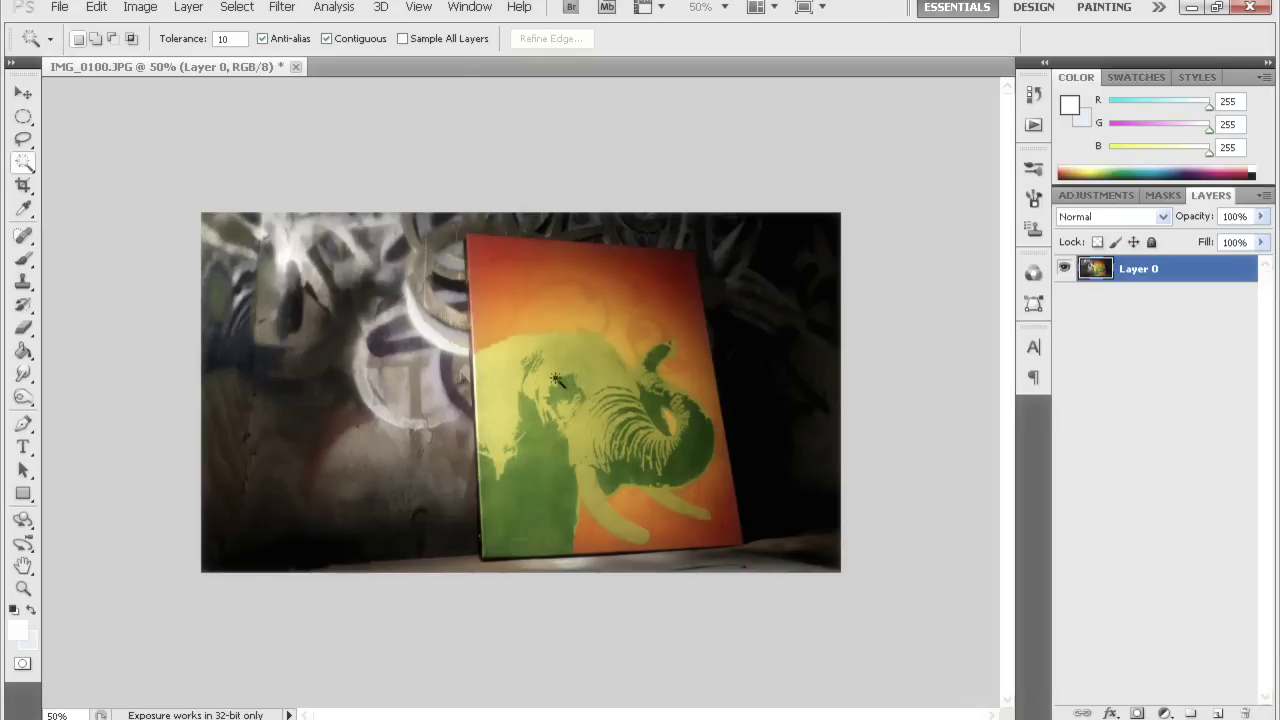
Lower the whole photo's saturation to -9 with Hue/Saturation.
click(141, 8)
mouse_move(164, 53)
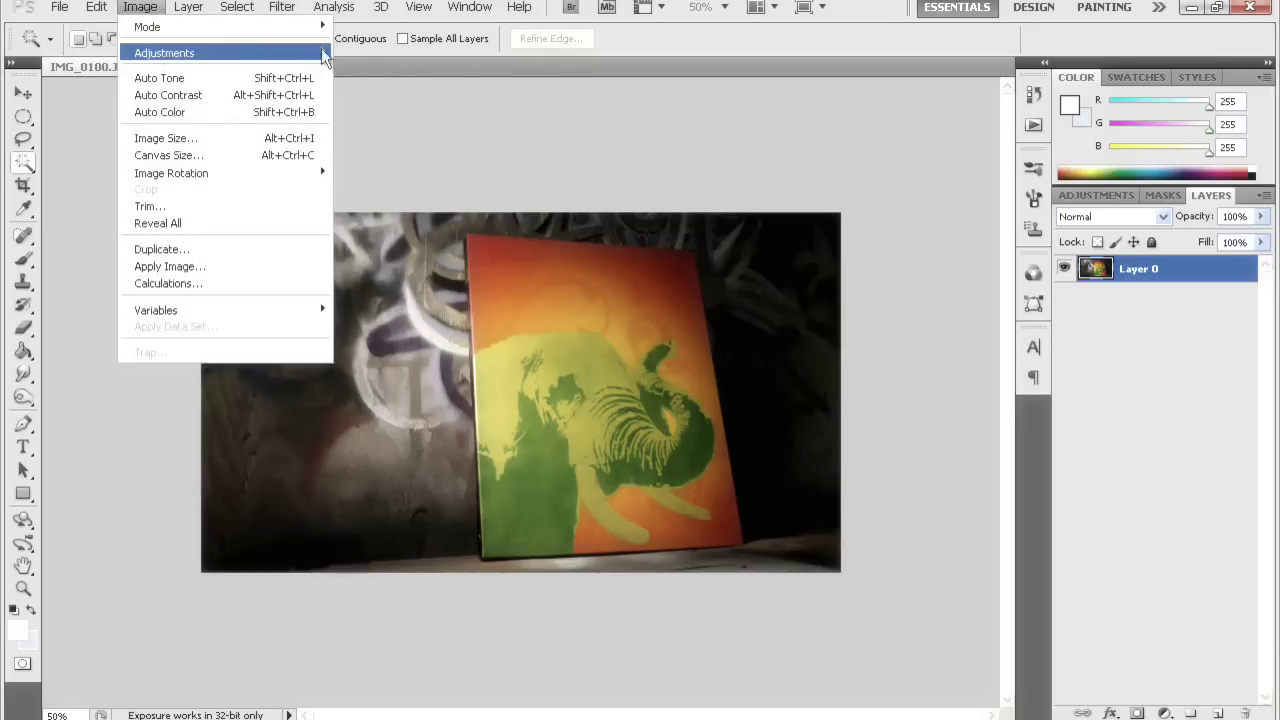
click(418, 148)
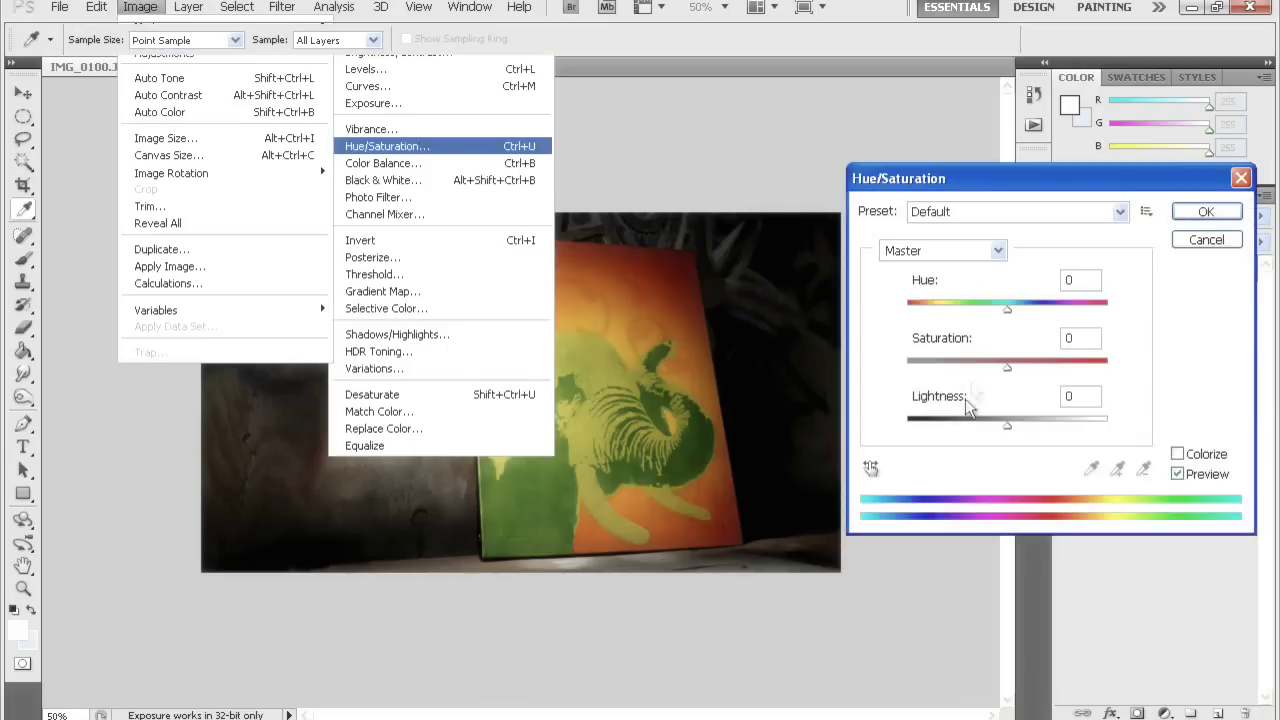
drag(1009, 366, 998, 366)
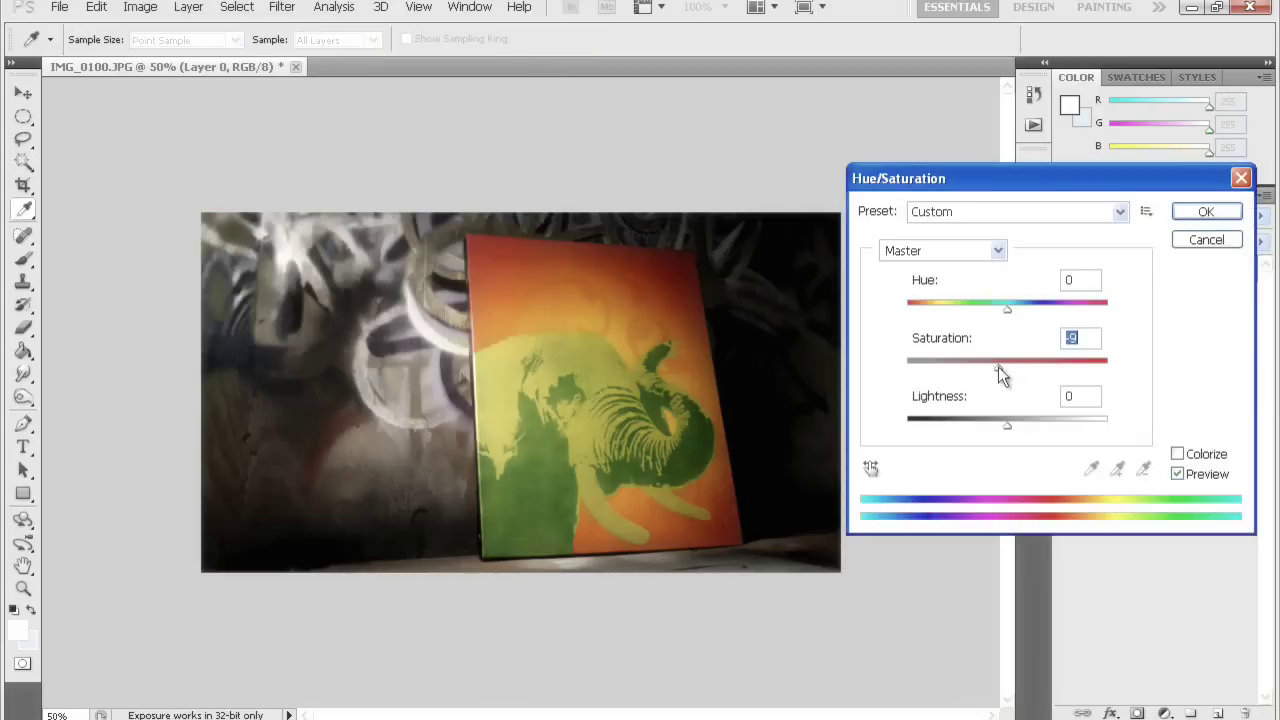
click(1200, 213)
key(w)
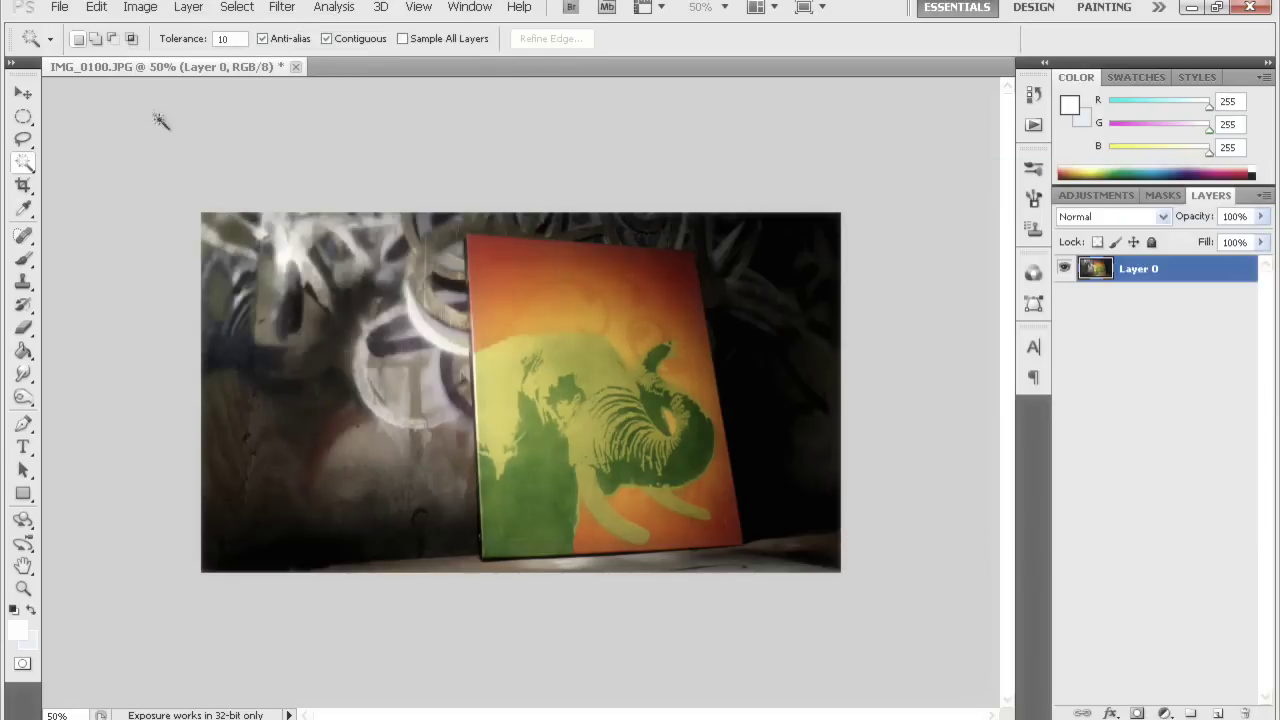
Raise the photo's contrast to 24 with Brightness/Contrast.
click(188, 7)
click(140, 8)
mouse_move(165, 53)
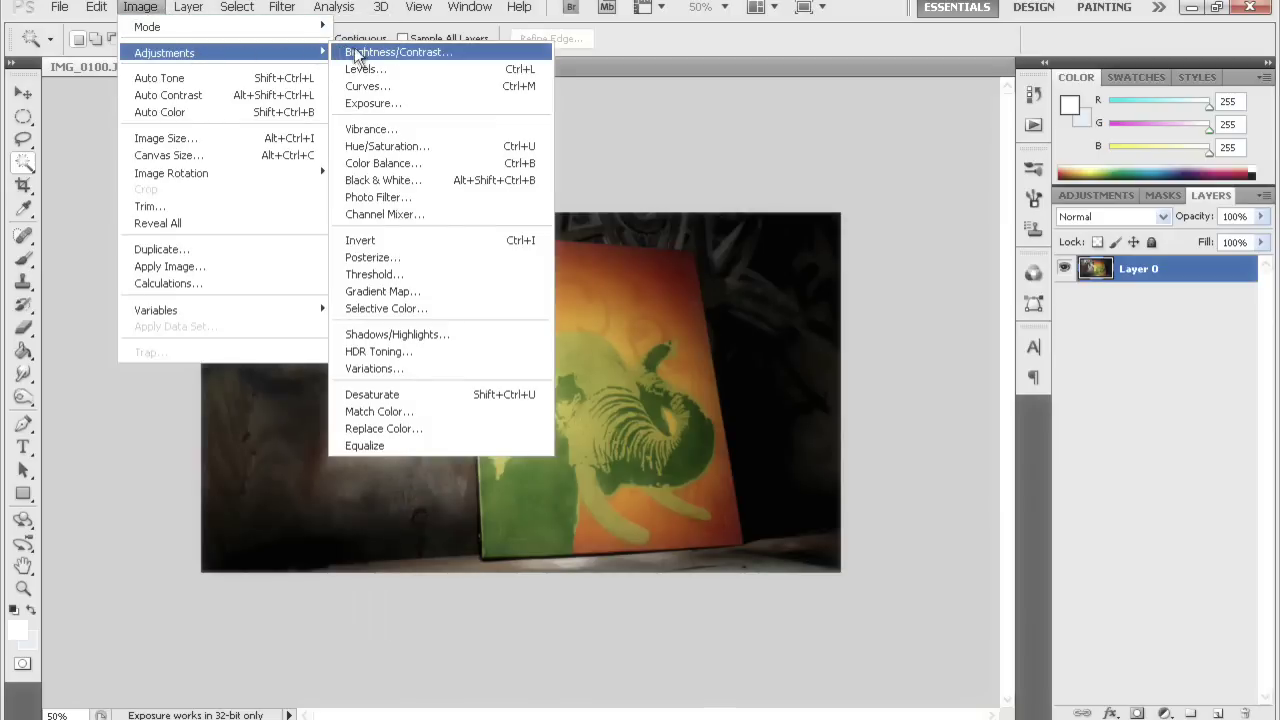
click(355, 53)
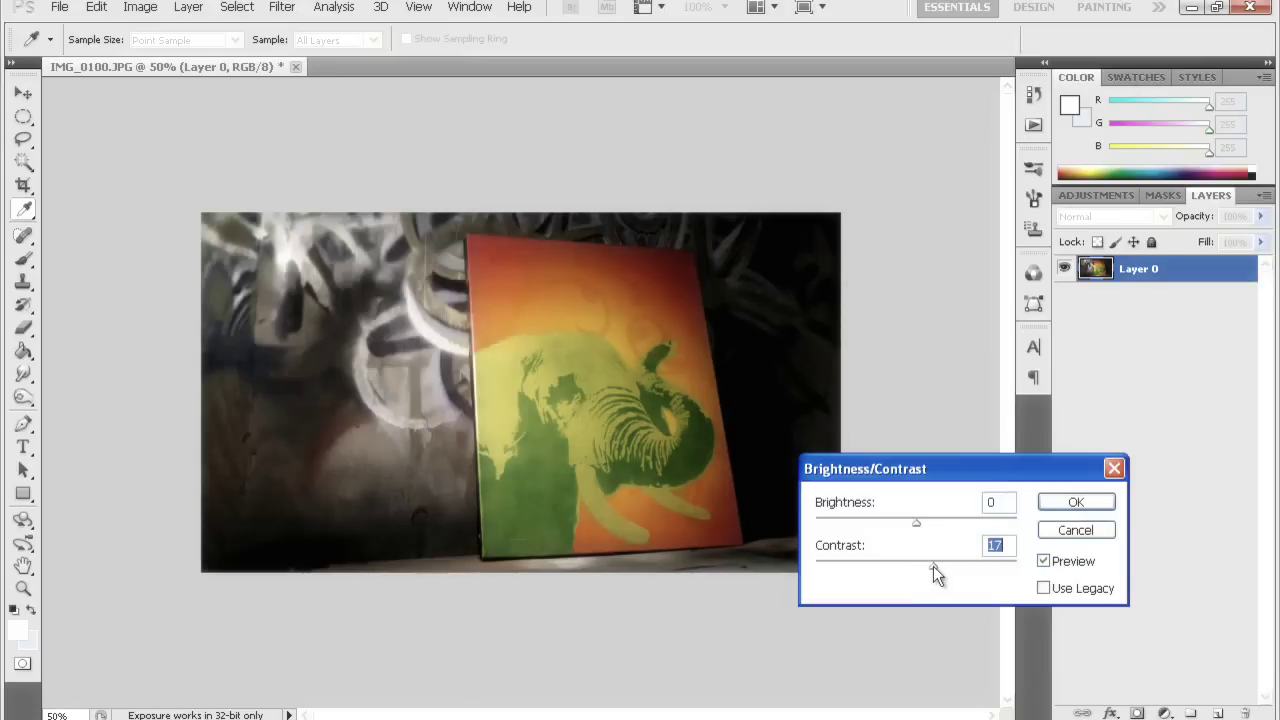
drag(933, 566, 940, 565)
click(1075, 502)
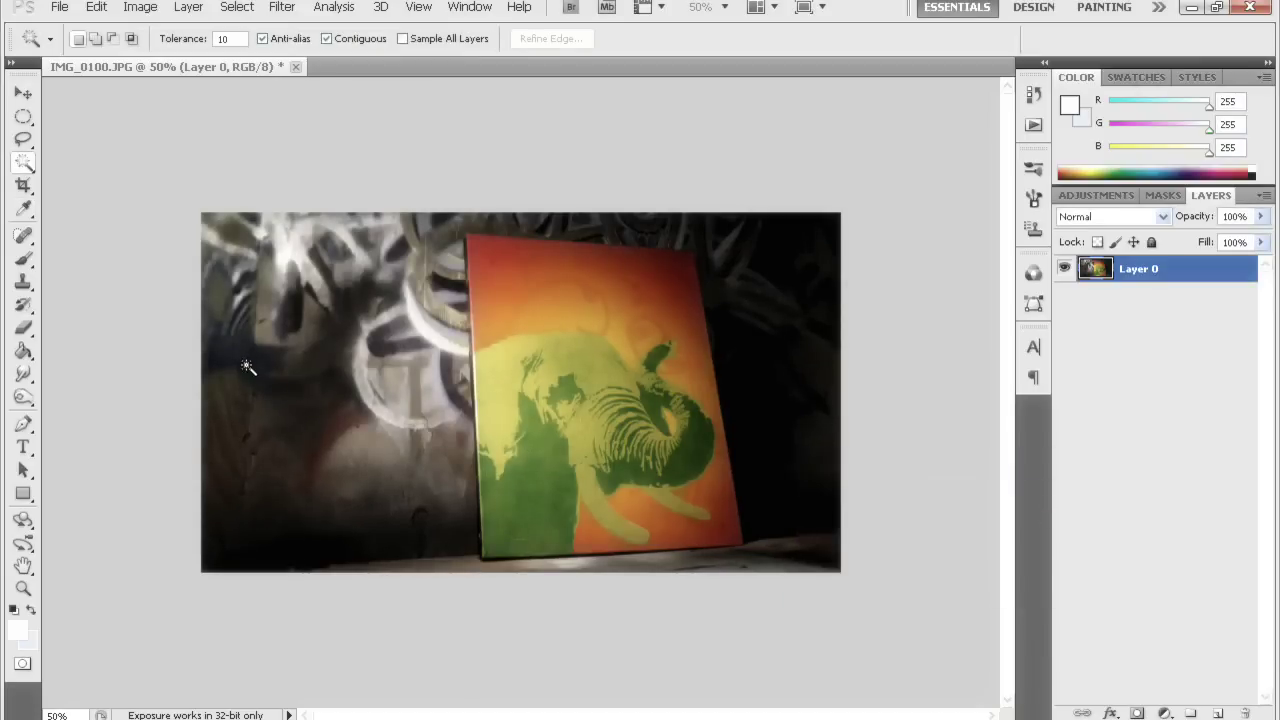